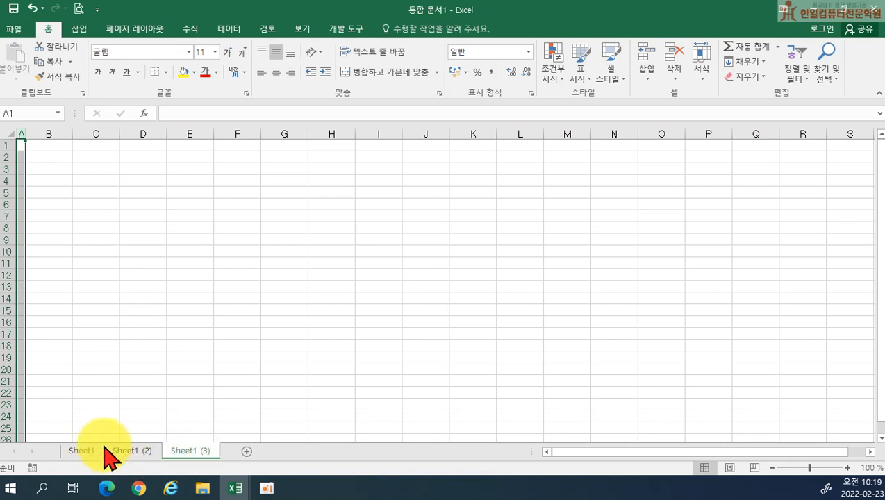
- Rename Sheet1 as 제1작업
{"action": "double_click", "coordinate": [80, 451]}
{"action": "type", "text": "wp"}
{"action": "key", "text": "BackSpace"}
{"action": "key", "text": "BackSpace"}
{"action": "type", "text": "제12"}
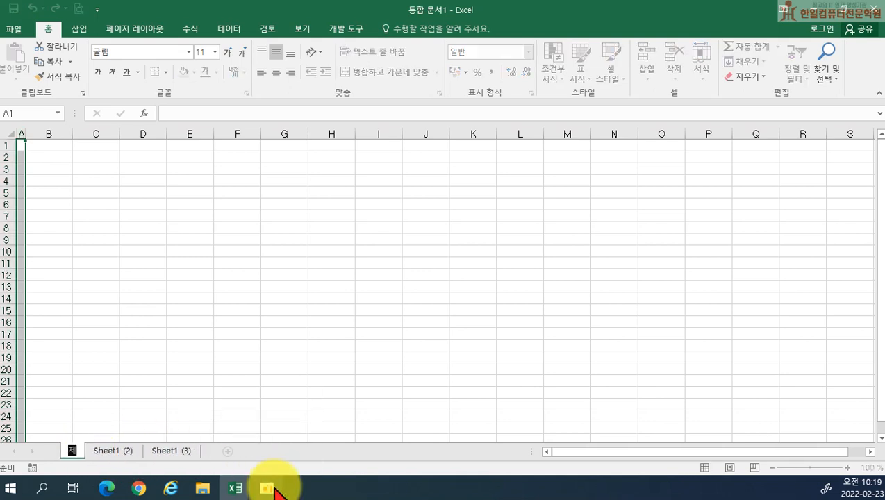
{"action": "type", "text": "작업"}
{"action": "key", "text": "Return"}
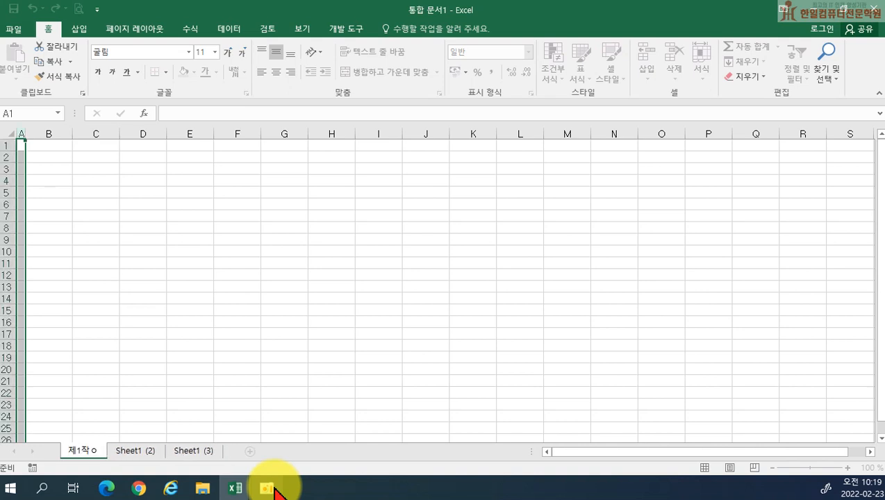
- Rename Sheet1 (2) as 제2작업 and Sheet1 (3) as 제3작업
{"action": "double_click", "coordinate": [122, 450]}
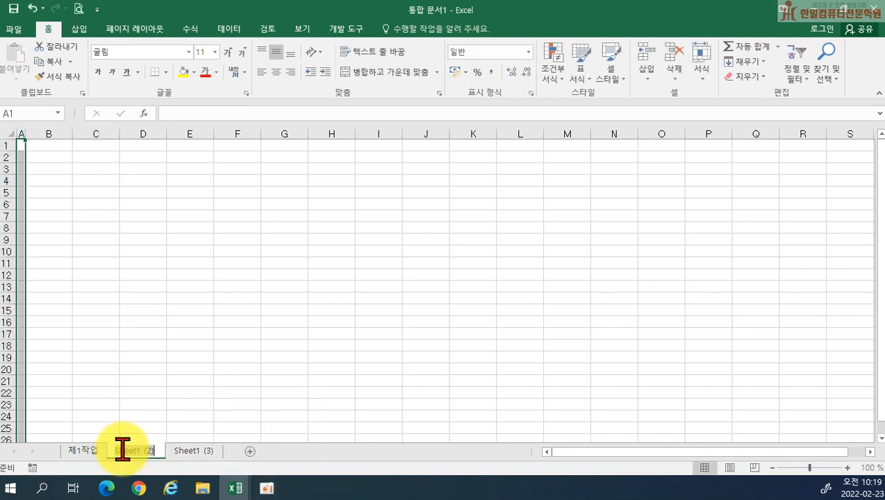
{"action": "type", "text": "ㅈㅔ2작업"}
{"action": "key", "text": "Return"}
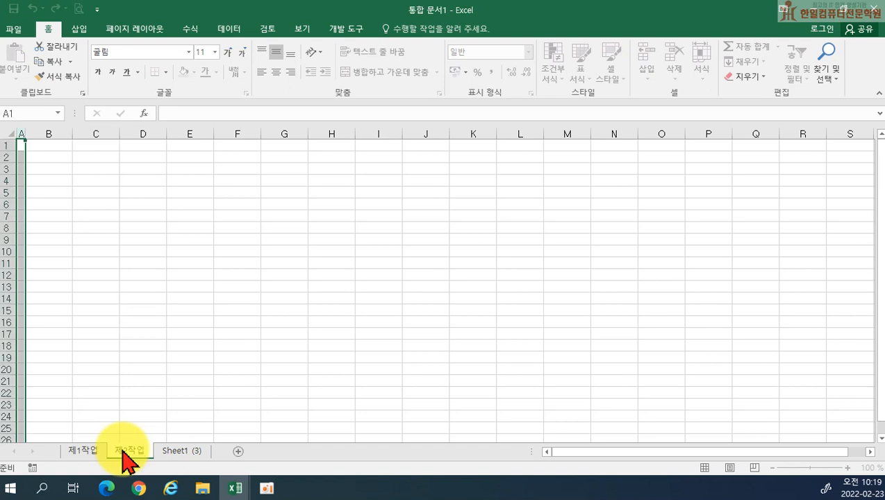
{"action": "double_click", "coordinate": [198, 450]}
{"action": "type", "text": "제3"}
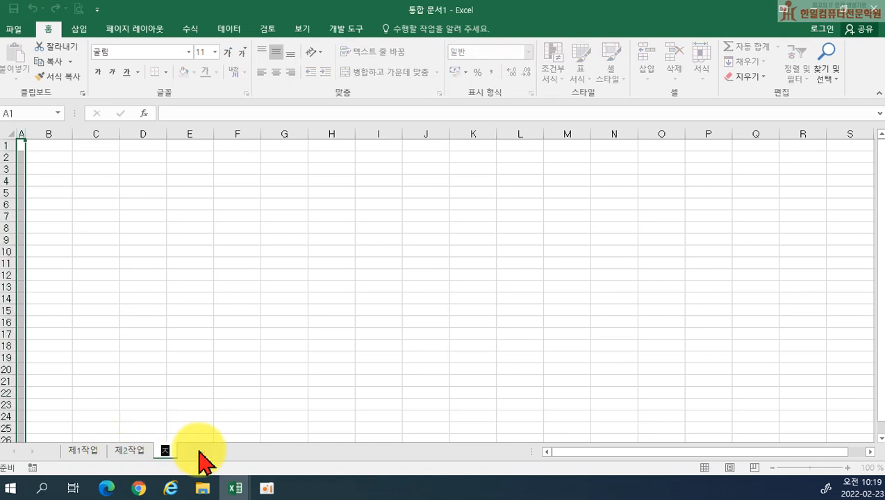
{"action": "type", "text": "작업"}
{"action": "key", "text": "Return"}
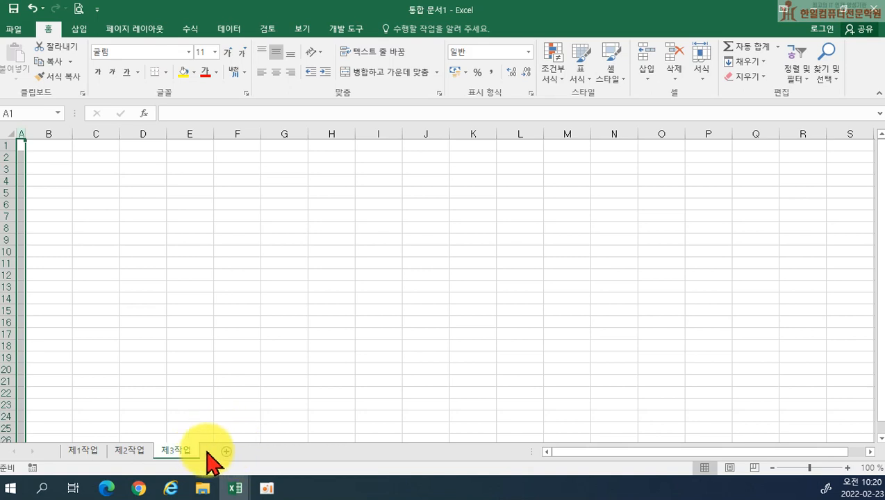
- Enter the headers 물건명, 소재지, 주택종류, 구분 and 현시세 in cells B4 to F4 of the 제3작업 sheet
{"action": "left_click", "coordinate": [50, 180]}
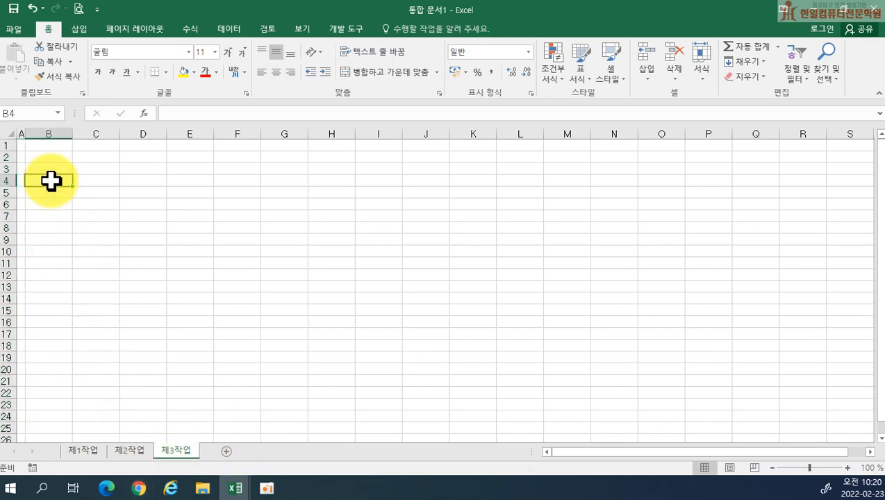
{"action": "type", "text": "물건명"}
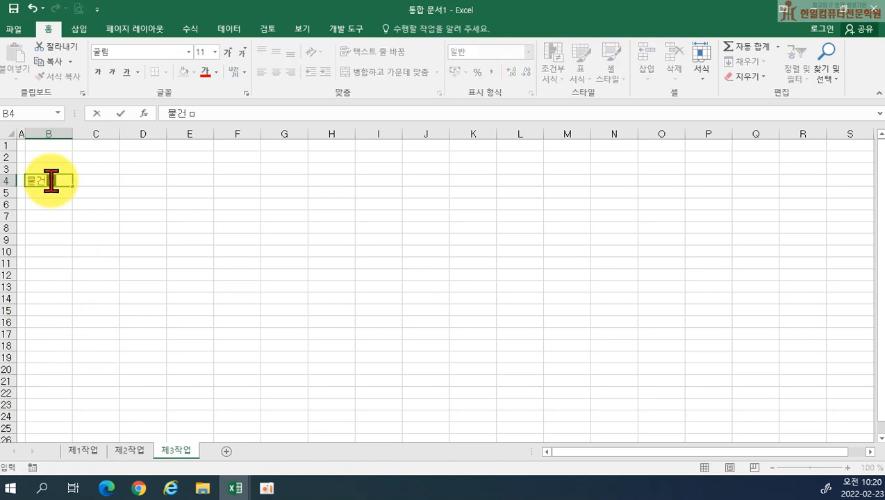
{"action": "key", "text": "Tab"}
{"action": "type", "text": "ㅅ소재지"}
{"action": "key", "text": "Tab"}
{"action": "type", "text": "주택ㅈ"}
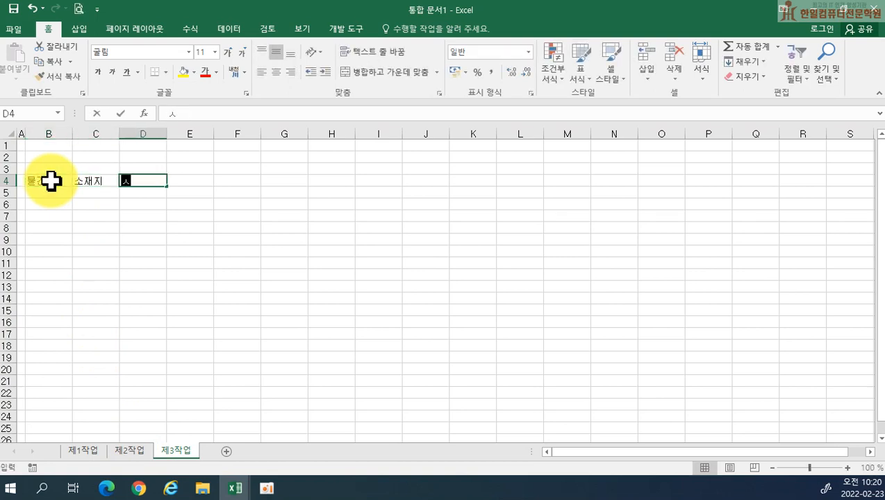
{"action": "type", "text": "종류"}
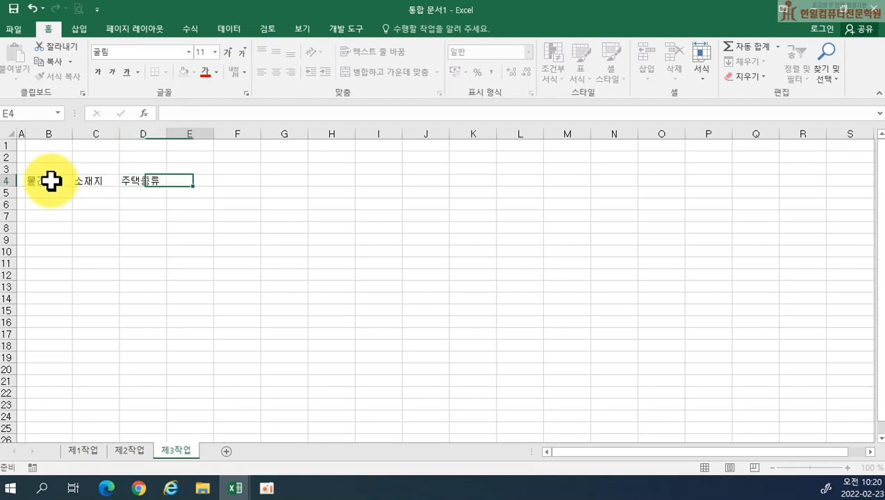
{"action": "key", "text": "Tab"}
{"action": "type", "text": "ㄱ구분"}
{"action": "key", "text": "Tab"}
{"action": "type", "text": "현시세"}
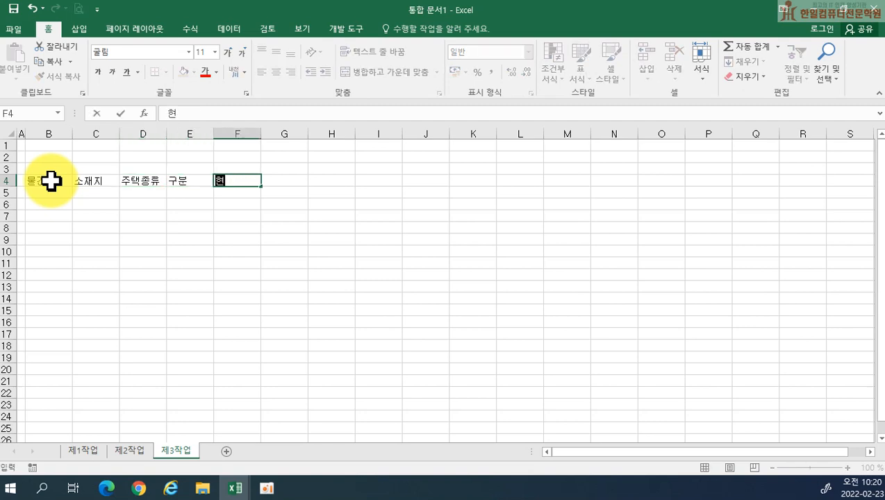
{"action": "key", "text": "Tab"}
- Complete the header row with 실거래가, 개조여부 and 중개수수료 in cells G4 to I4
{"action": "type", "text": "실거래가"}
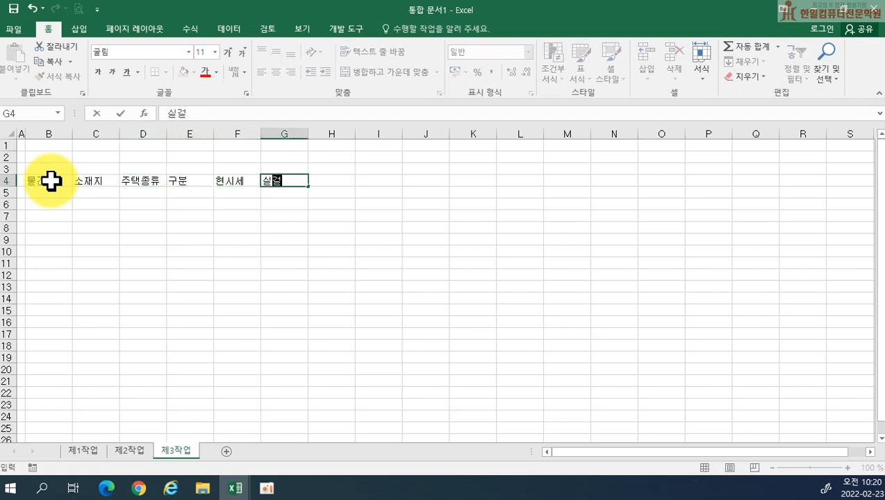
{"action": "key", "text": "Tab"}
{"action": "type", "text": "개조ㅕㅂ"}
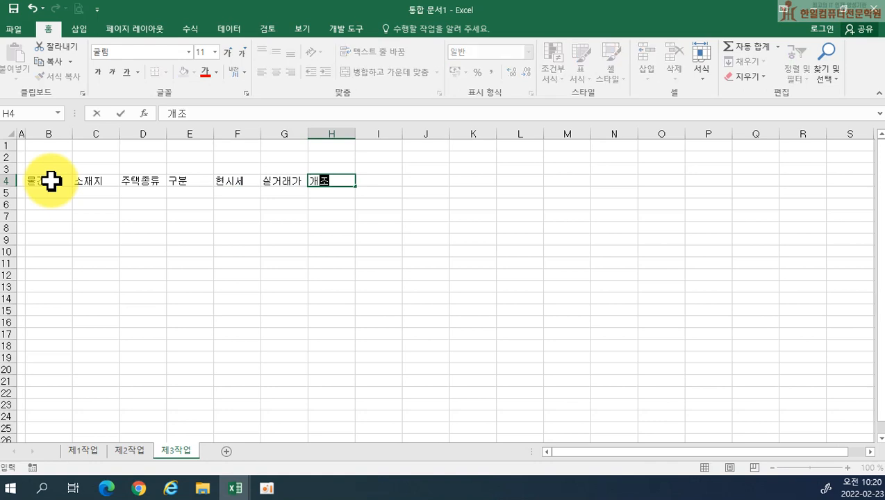
{"action": "key", "text": "BackSpace"}
{"action": "key", "text": "BackSpace"}
{"action": "type", "text": "여부"}
{"action": "key", "text": "Tab"}
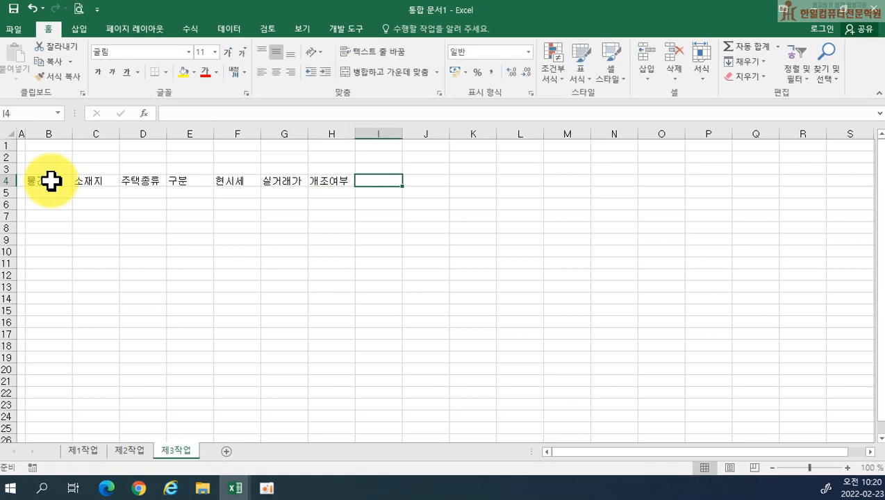
{"action": "type", "text": "ㅈㅜㅇ개수수료"}
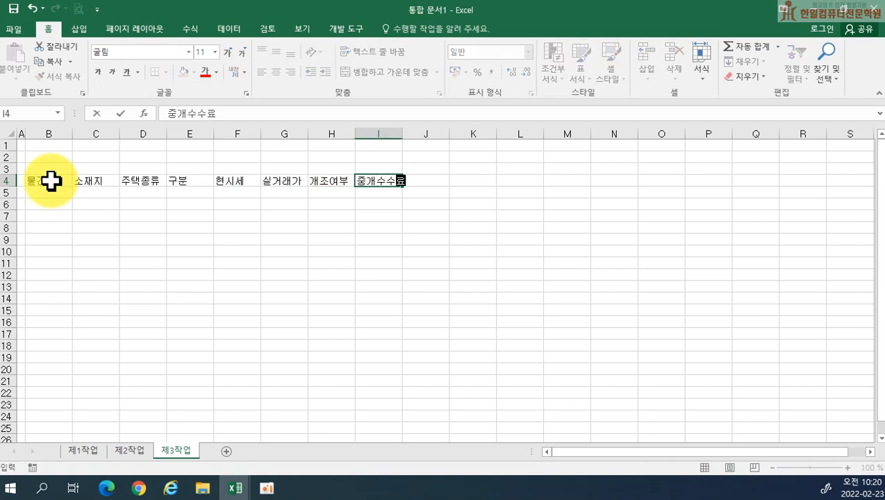
{"action": "key", "text": "Return"}
- Enter the unit note (단위:만원) in cell I3, above the 중개수수료 header
{"action": "key", "text": "Up"}
{"action": "key", "text": "Up"}
{"action": "key", "text": "ctrl+Right"}
{"action": "key", "text": "Left"}
{"action": "key", "text": "Left"}
{"action": "key", "text": "Left"}
{"action": "key", "text": "Left"}
{"action": "key", "text": "Left"}
{"action": "key", "text": "Left"}
{"action": "key", "text": "Left"}
{"action": "key", "text": "Left"}
{"action": "key", "text": "ctrl+Left"}
{"action": "key", "text": "Right"}
{"action": "key", "text": "Right"}
{"action": "key", "text": "Right"}
{"action": "key", "text": "Right"}
{"action": "key", "text": "Right"}
{"action": "key", "text": "Right"}
{"action": "key", "text": "Right"}
{"action": "key", "text": "Right"}
{"action": "key", "text": "Right"}
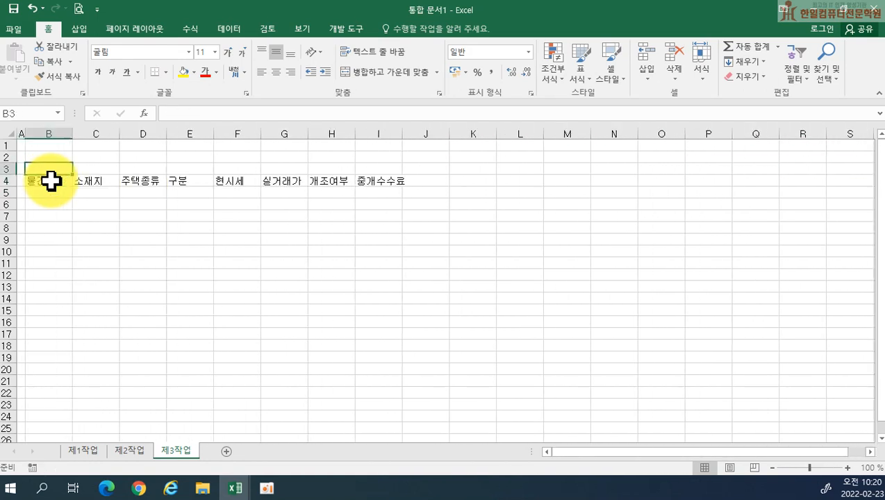
{"action": "key", "text": "Left"}
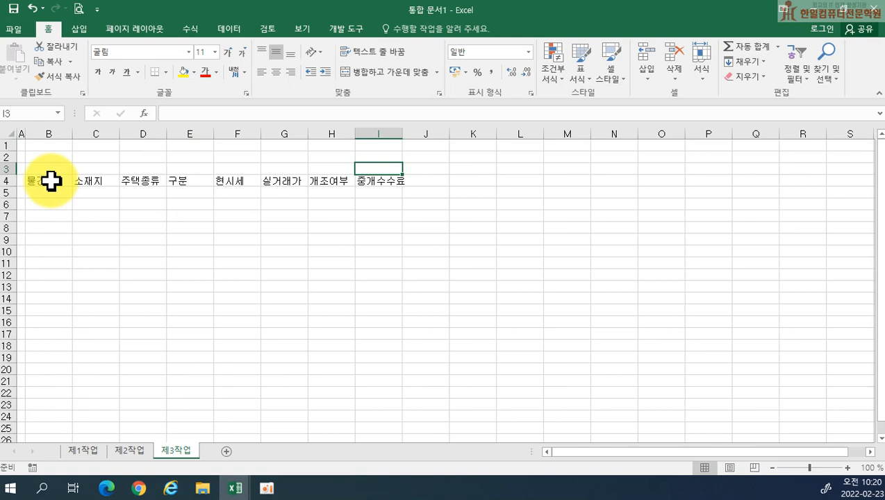
{"action": "type", "text": "(단위:"}
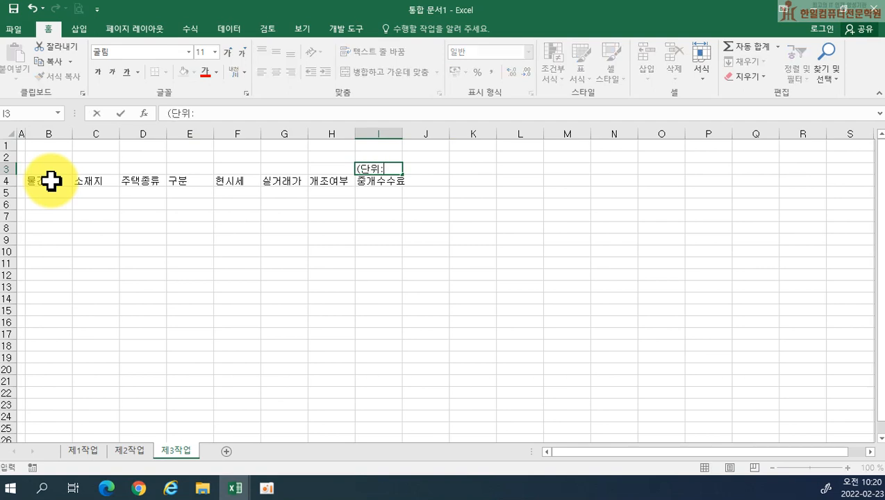
{"action": "type", "text": "만ㅇ)"}
{"action": "key", "text": "Return"}
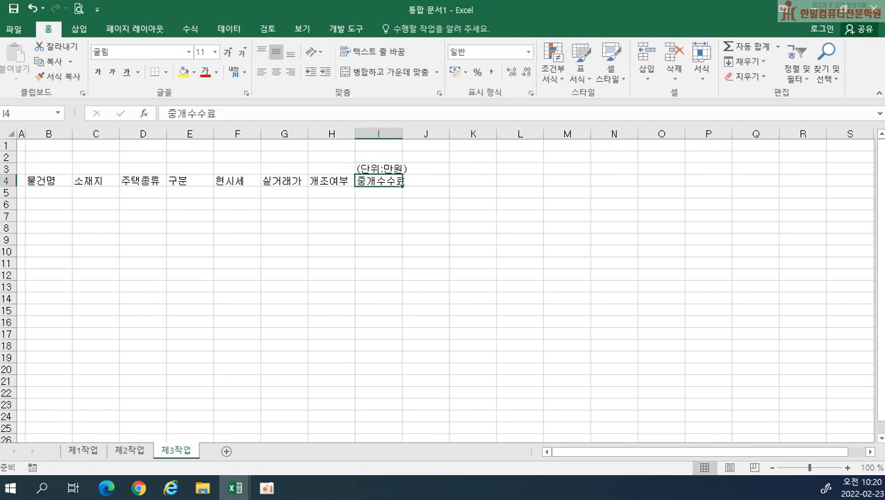
- Enter the property name 대원-A441 in cell B5 and widen column B slightly to fit it
{"action": "left_click", "coordinate": [54, 194]}
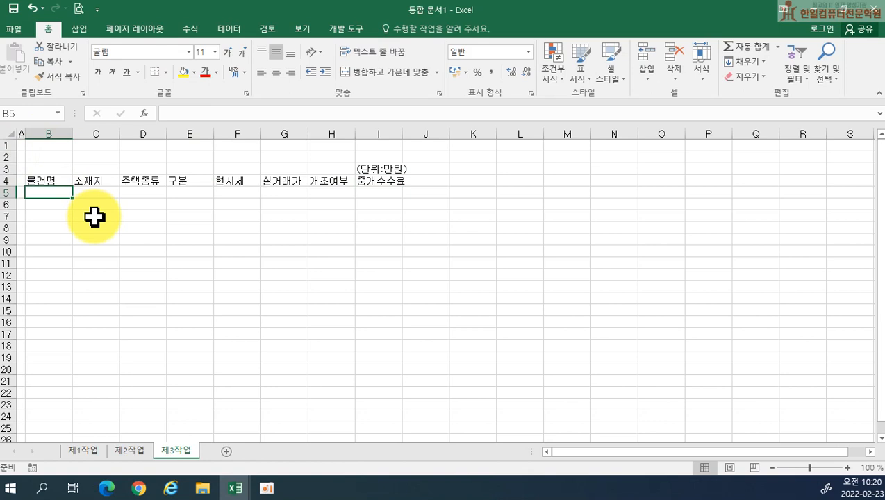
{"action": "type", "text": "대원-"}
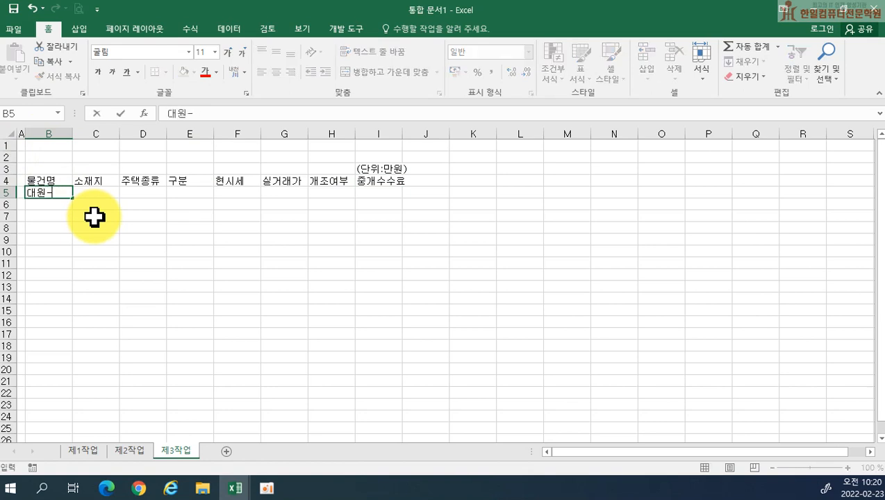
{"action": "type", "text": "ㅁ441"}
{"action": "key", "text": "Return"}
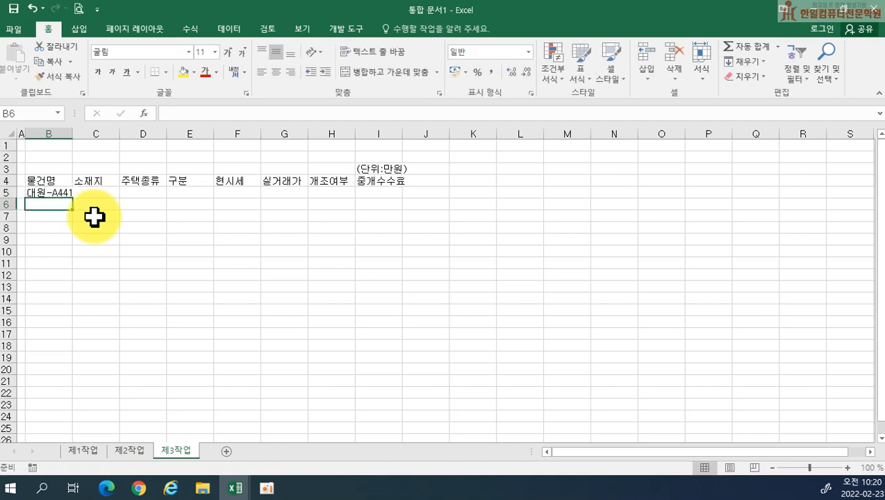
{"action": "left_click_drag", "start_coordinate": [72, 134], "coordinate": [82, 136]}
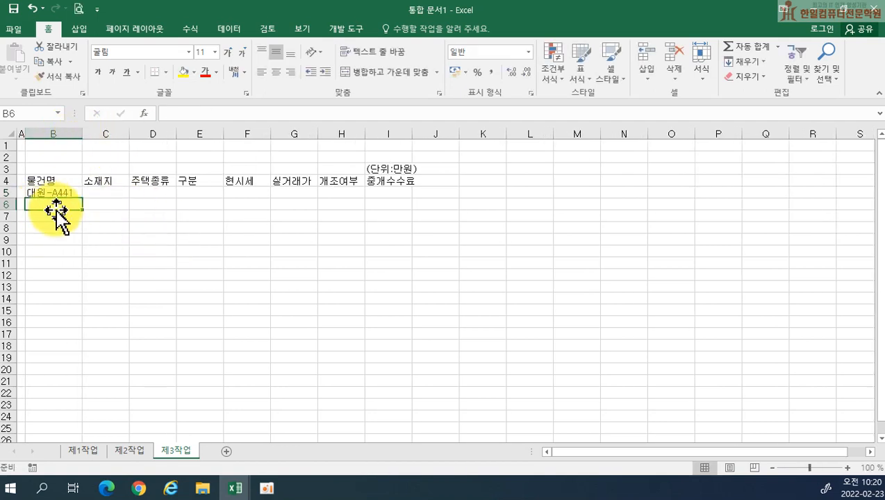
- Enter the property name 방배-H672 in cell B6
{"action": "type", "text": "QKDQ"}
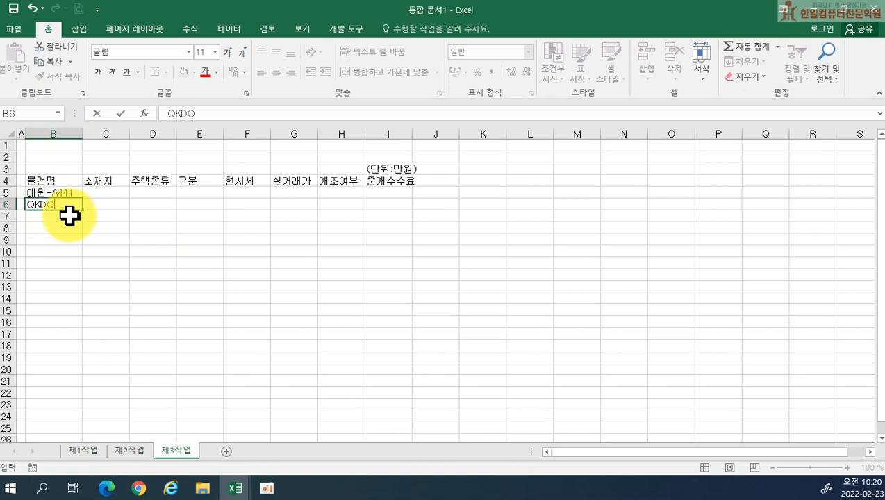
{"action": "key", "text": "BackSpace"}
{"action": "key", "text": "BackSpace"}
{"action": "key", "text": "BackSpace"}
{"action": "key", "text": "BackSpace"}
{"action": "type", "text": "방배="}
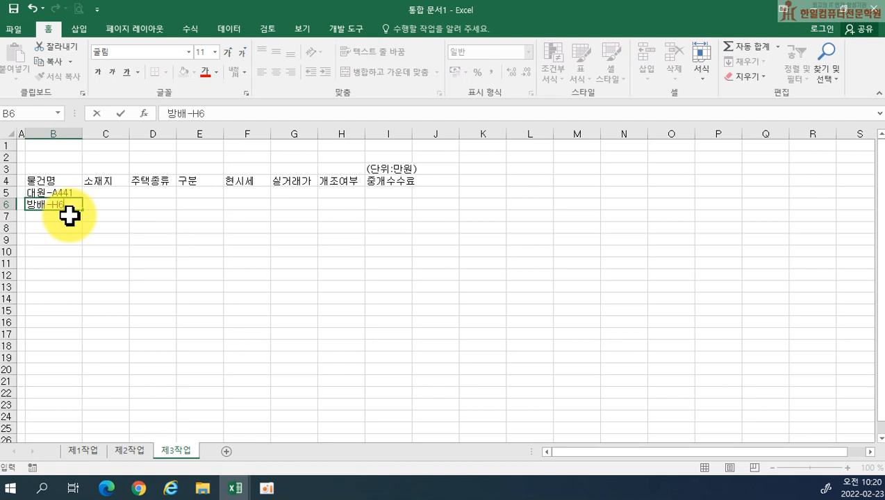
{"action": "type", "text": "H672"}
{"action": "key", "text": "Return"}
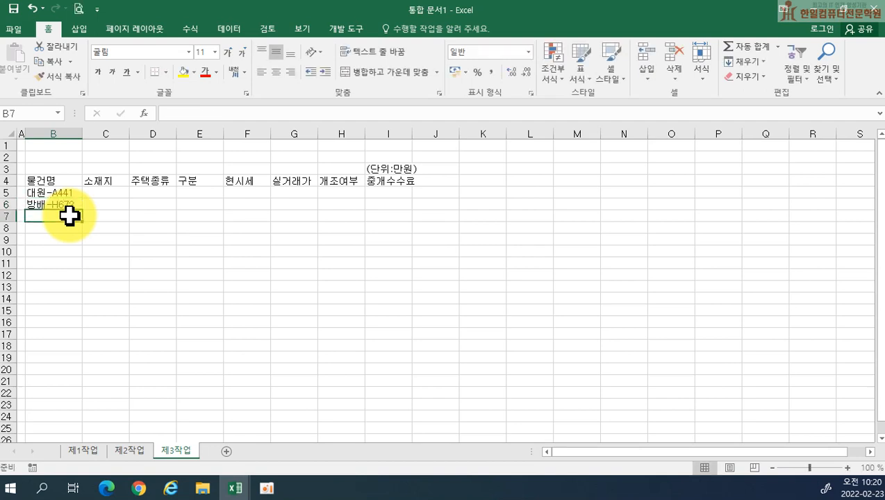
- Enter the property name 서호-V341 in cell B7
{"action": "type", "text": "TJGH"}
{"action": "key", "text": "BackSpace"}
{"action": "key", "text": "BackSpace"}
{"action": "key", "text": "BackSpace"}
{"action": "key", "text": "Hangul"}
{"action": "type", "text": "서호-V341"}
{"action": "key", "text": "Return"}
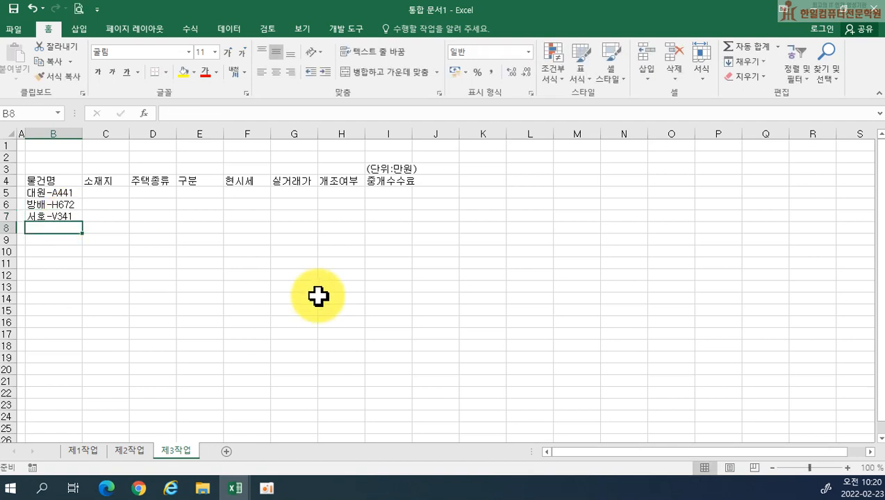
- Enter the property name 정금-A23 in cell B8
{"action": "type", "text": "WJDRMA"}
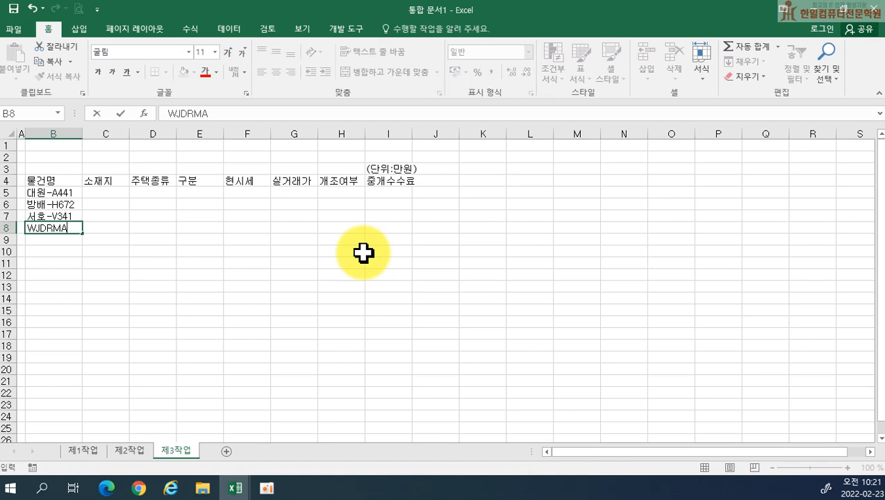
{"action": "key", "text": "BackSpace"}
{"action": "key", "text": "BackSpace"}
{"action": "key", "text": "BackSpace"}
{"action": "key", "text": "BackSpace"}
{"action": "key", "text": "BackSpace"}
{"action": "key", "text": "Hangul"}
{"action": "type", "text": "정금-ㅁ"}
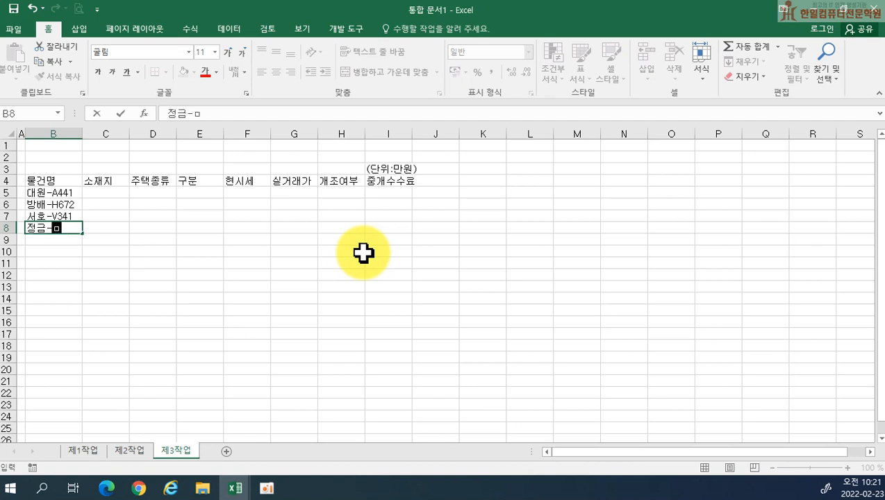
{"action": "key", "text": "BackSpace"}
{"action": "key", "text": "Hangul"}
{"action": "type", "text": "A23"}
{"action": "key", "text": "Return"}
- Enter the property name 양재-H582 in cell B9
{"action": "key", "text": "Hangul"}
{"action": "type", "text": "양재-ㅗ"}
{"action": "key", "text": "BackSpace"}
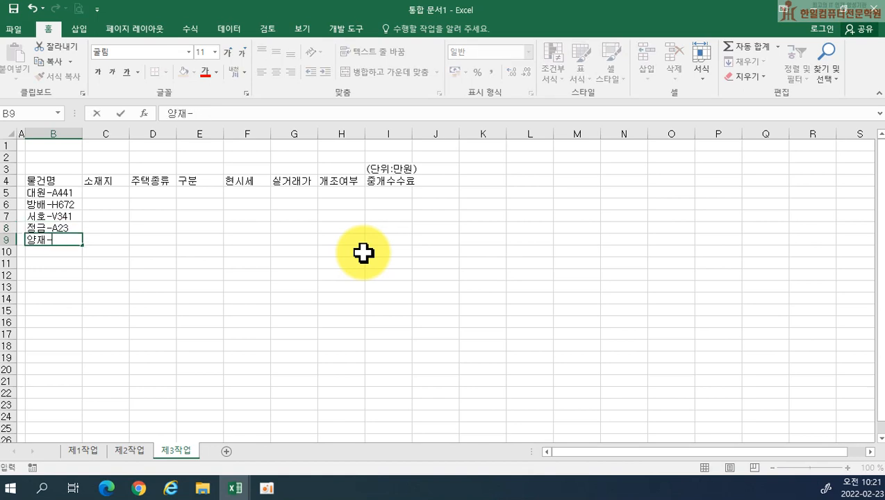
{"action": "type", "text": "H578"}
{"action": "key", "text": "BackSpace"}
{"action": "key", "text": "BackSpace"}
{"action": "type", "text": "82"}
{"action": "key", "text": "Return"}
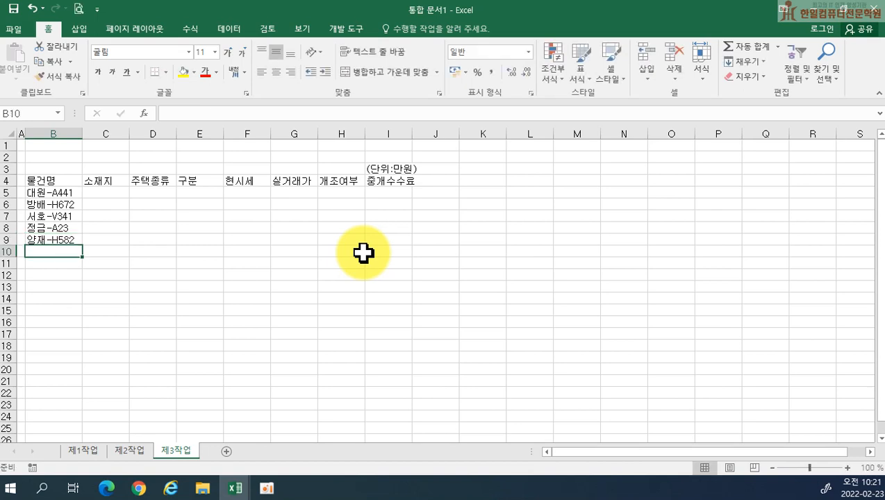
- Enter the property name 이수-V311 in cell B10
{"action": "type", "text": "DLTN-"}
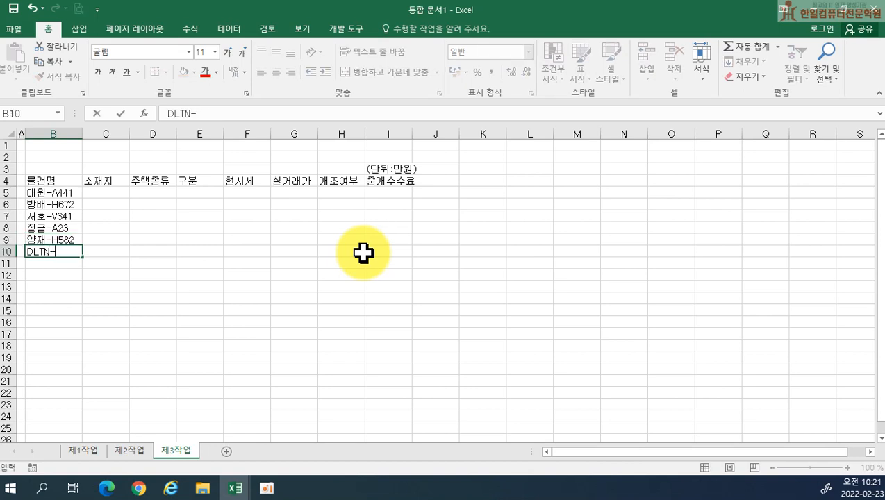
{"action": "key", "text": "BackSpace"}
{"action": "key", "text": "BackSpace"}
{"action": "key", "text": "BackSpace"}
{"action": "key", "text": "BackSpace"}
{"action": "key", "text": "BackSpace"}
{"action": "key", "text": "Hangul"}
{"action": "type", "text": "이수-ㅠ"}
{"action": "key", "text": "BackSpace"}
{"action": "key", "text": "Hangul"}
{"action": "type", "text": "V311"}
{"action": "key", "text": "Return"}
- Enter the property name 홍실-A261 in cell B11
{"action": "type", "text": "GHDTLF-"}
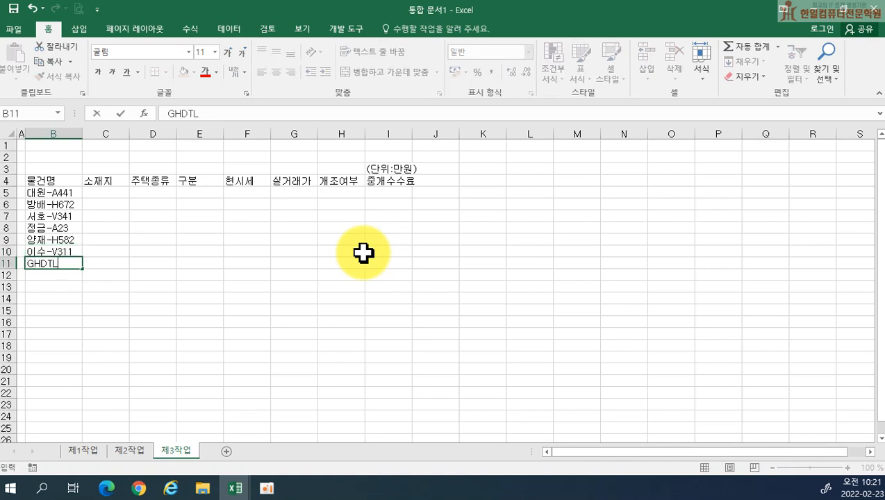
{"action": "key", "text": "BackSpace"}
{"action": "key", "text": "BackSpace"}
{"action": "key", "text": "BackSpace"}
{"action": "key", "text": "BackSpace"}
{"action": "key", "text": "BackSpace"}
{"action": "key", "text": "BackSpace"}
{"action": "key", "text": "BackSpace"}
{"action": "key", "text": "Hangul"}
{"action": "type", "text": "ㅎㅗㅇ실-"}
{"action": "key", "text": "Hangul"}
{"action": "type", "text": "V"}
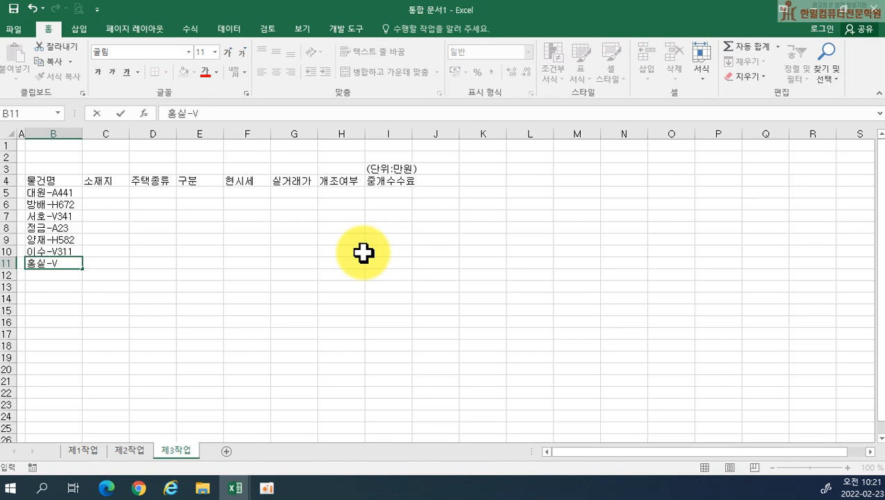
{"action": "type", "text": "256"}
{"action": "key", "text": "Return"}
- Enter the property name 양재-V182 in cell B12
{"action": "key", "text": "Hangul"}
{"action": "type", "text": "양재"}
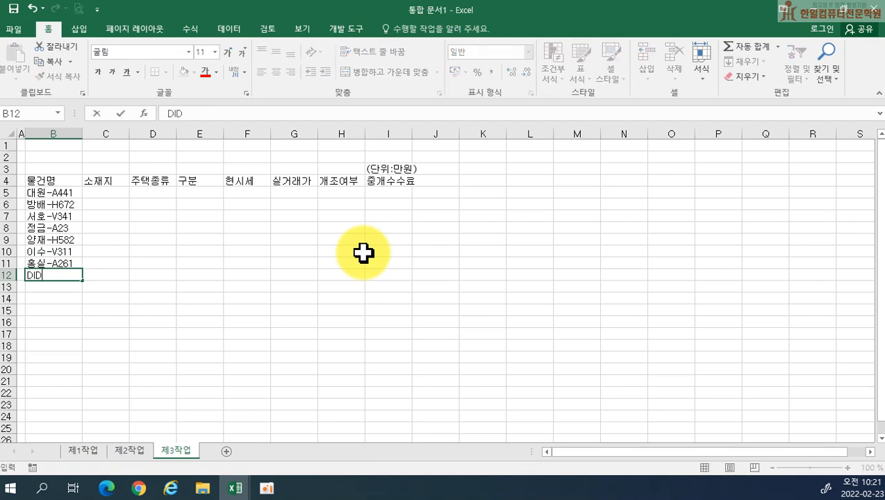
{"action": "type", "text": "="}
{"action": "key", "text": "BackSpace"}
{"action": "type", "text": "-ㅍ"}
{"action": "key", "text": "BackSpace"}
{"action": "key", "text": "Hangul"}
{"action": "type", "text": "V1"}
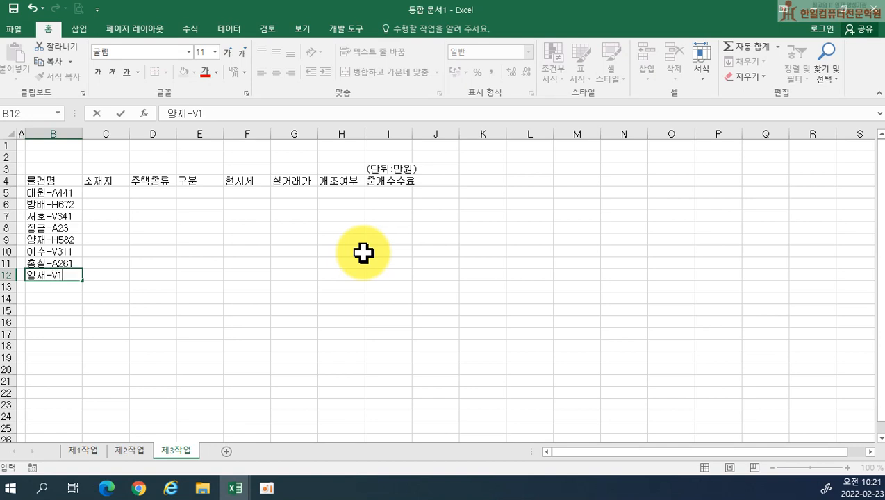
{"action": "type", "text": "82"}
{"action": "key", "text": "Return"}
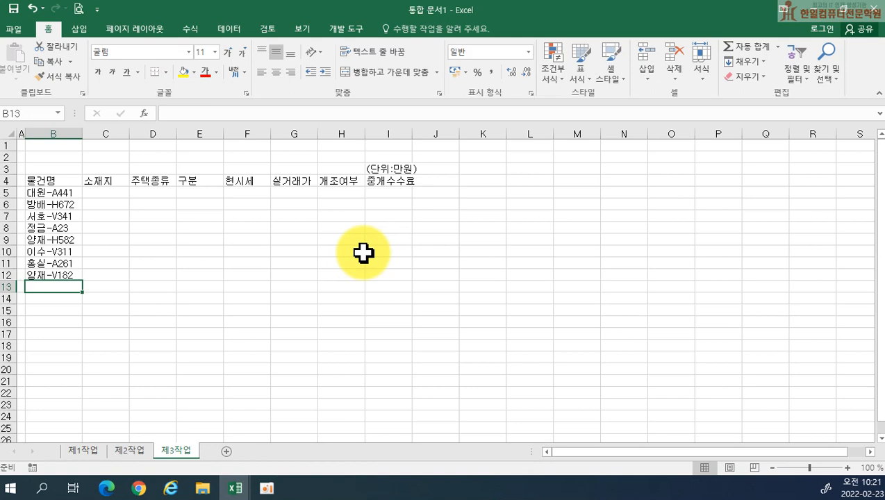
- Enter the property name 숭실-V153 in cell B13
{"action": "type", "text": "TN"}
{"action": "key", "text": "BackSpace"}
{"action": "key", "text": "BackSpace"}
{"action": "type", "text": "ㅅ"}
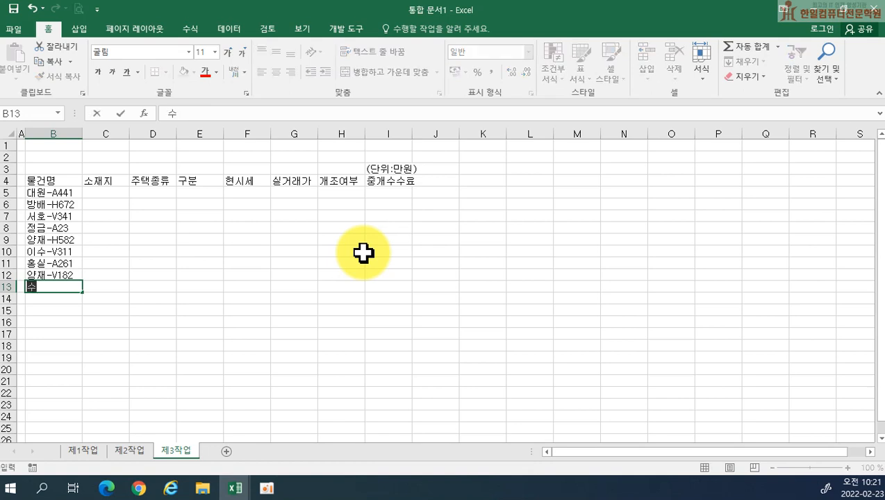
{"action": "type", "text": "ㅇ시ㄹ-ㅍ"}
{"action": "key", "text": "BackSpace"}
{"action": "type", "text": "V153"}
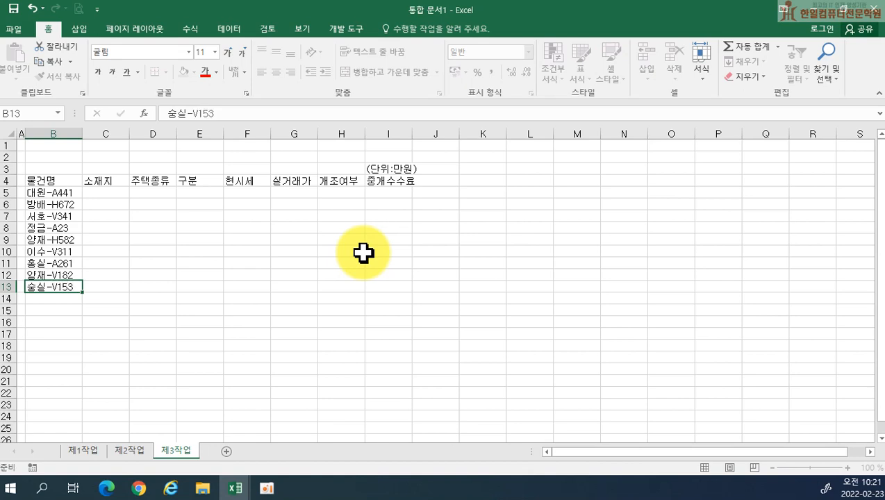
{"action": "key", "text": "Return"}
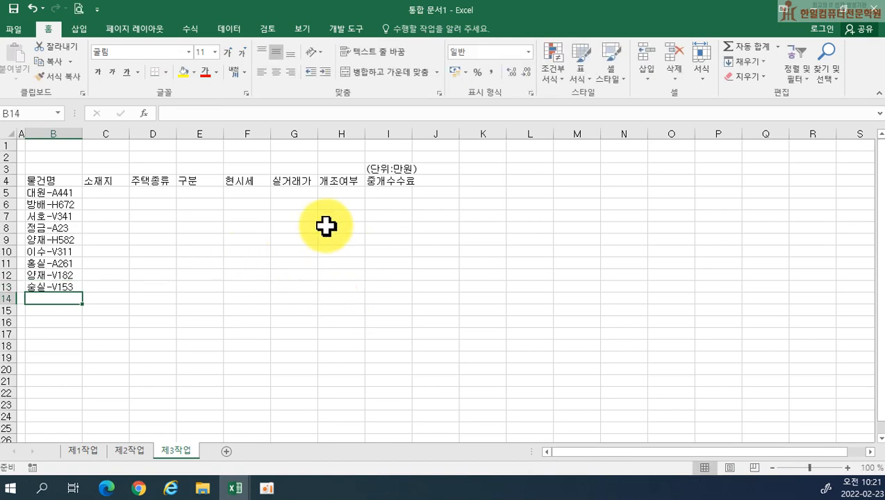
- Enter the location 사당동 in cell C5
{"action": "left_click", "coordinate": [96, 192]}
{"action": "type", "text": "TKKDE"}
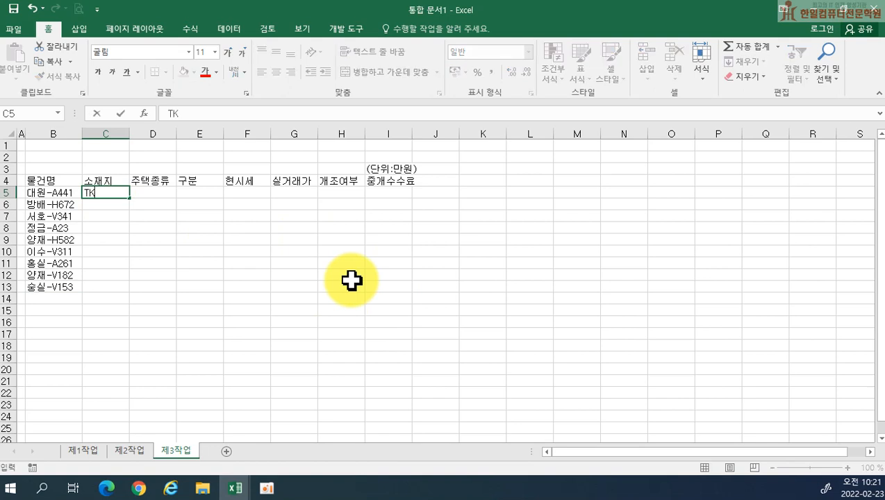
{"action": "key", "text": "BackSpace"}
{"action": "key", "text": "BackSpace"}
{"action": "key", "text": "BackSpace"}
{"action": "type", "text": "사당동"}
{"action": "key", "text": "Return"}
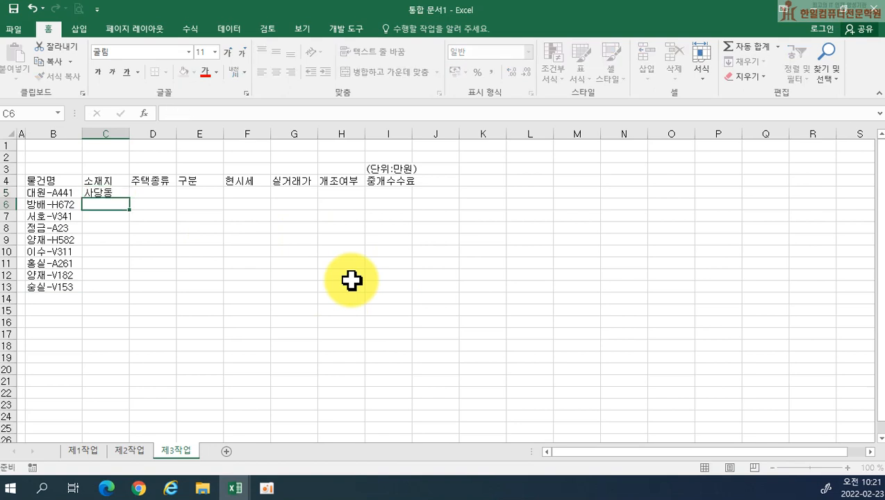
- Enter the locations 방배동 in cell C6 and 서초동 in cell C7
{"action": "type", "text": "방배동"}
{"action": "key", "text": "Return"}
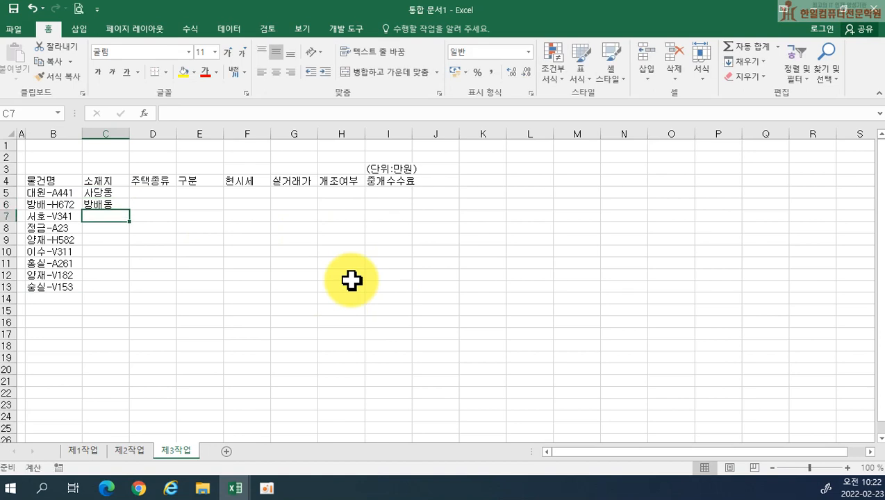
{"action": "type", "text": "서초"}
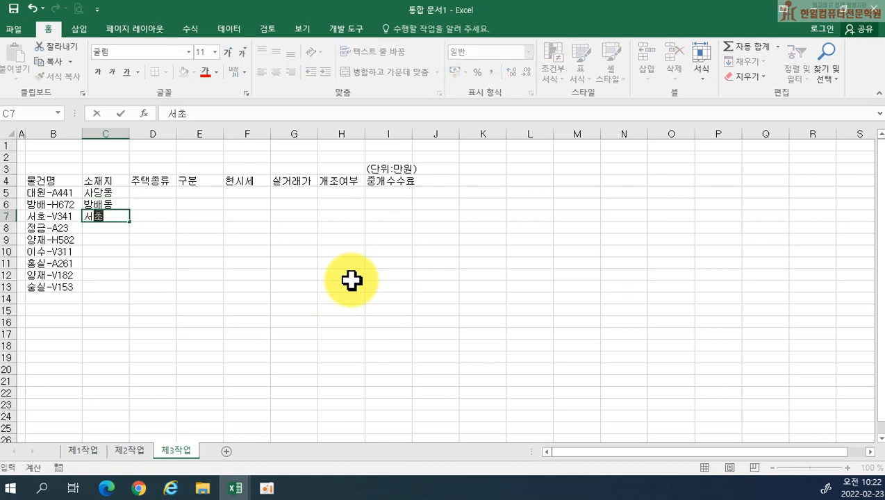
{"action": "type", "text": "동"}
{"action": "key", "text": "Return"}
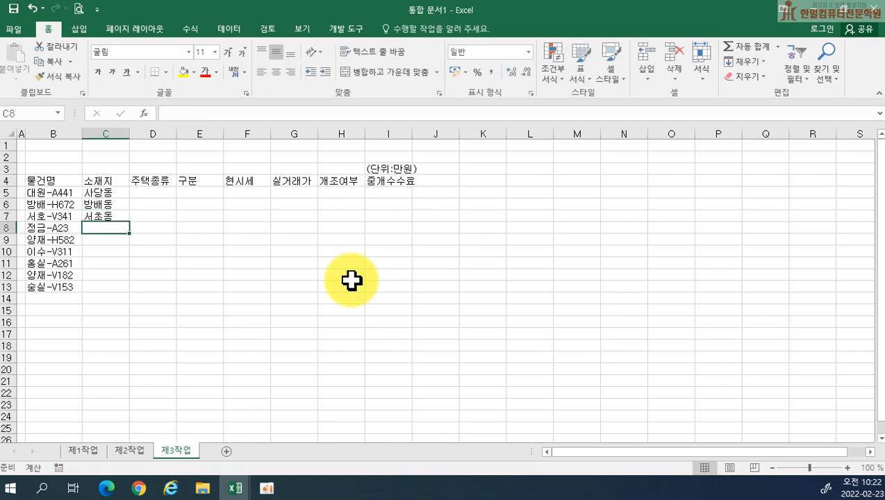
- Enter the location 양재동 in both cells C8 and C9
{"action": "type", "text": "양재ㅗㅇ"}
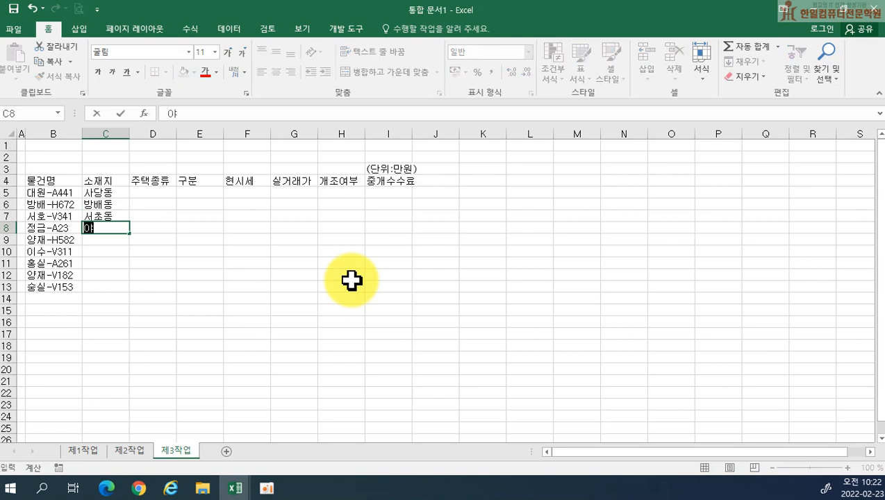
{"action": "key", "text": "Return"}
{"action": "key", "text": "Up"}
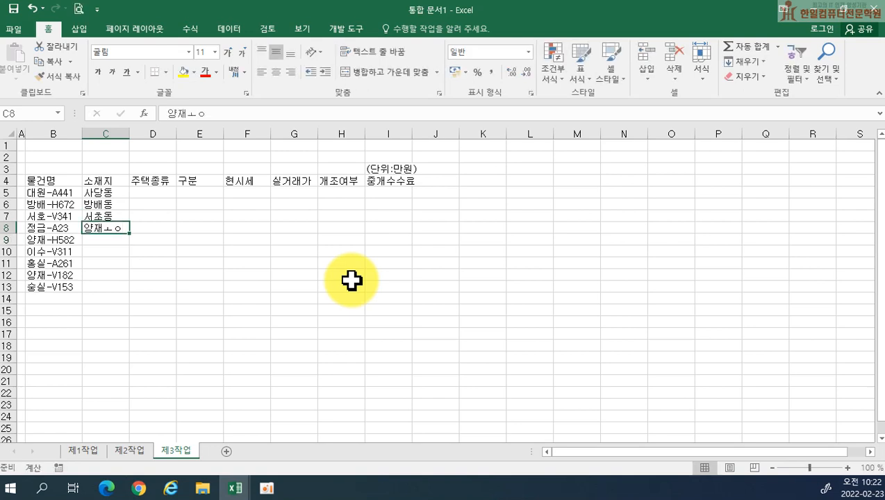
{"action": "type", "text": "양재동"}
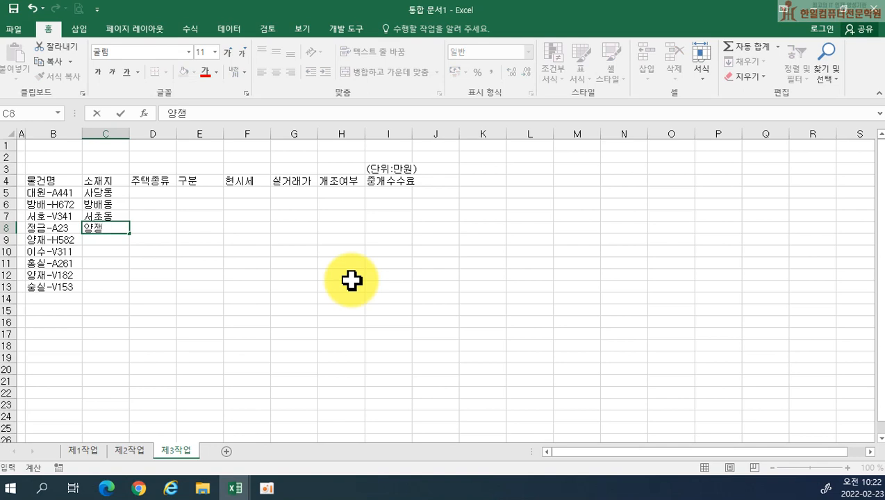
{"action": "key", "text": "Return"}
{"action": "type", "text": "야ㅇ재동"}
{"action": "key", "text": "Return"}
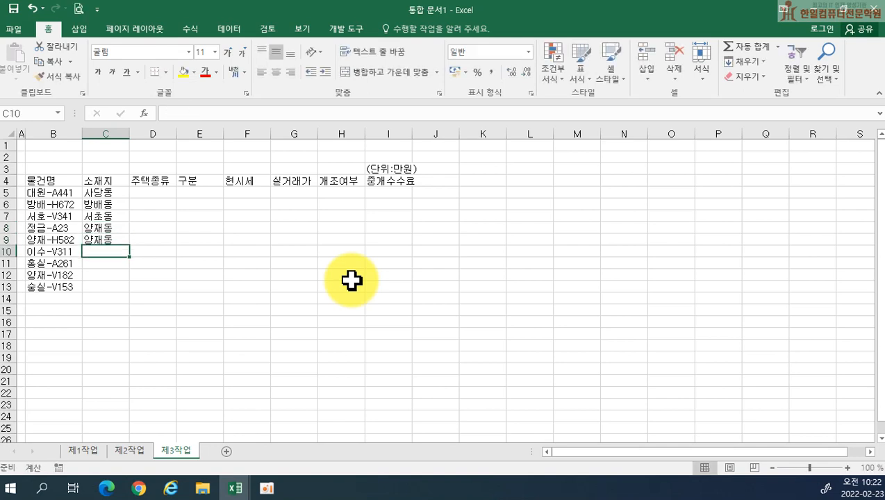
- Complete the 소재지 column by entering 사당동, 방배동, 양재동 and 상도동 in cells C10 to C13
{"action": "type", "text": "사당동"}
{"action": "key", "text": "Return"}
{"action": "type", "text": "방배동"}
{"action": "key", "text": "Return"}
{"action": "type", "text": "양재동"}
{"action": "key", "text": "Return"}
{"action": "type", "text": "상도동"}
{"action": "key", "text": "Return"}
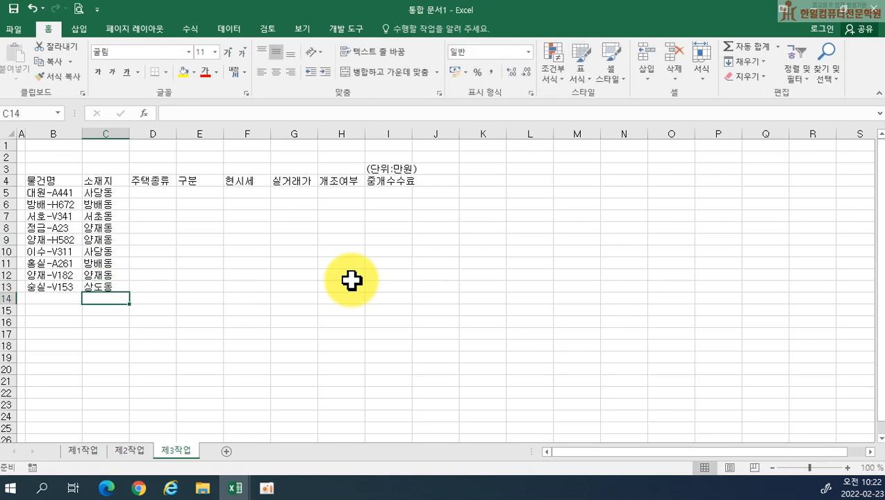
- Enter the housing types 아파트, 단독, 빌라 and 아파트 in cells D5 to D8
{"action": "left_click", "coordinate": [139, 192]}
{"action": "type", "text": "아파트"}
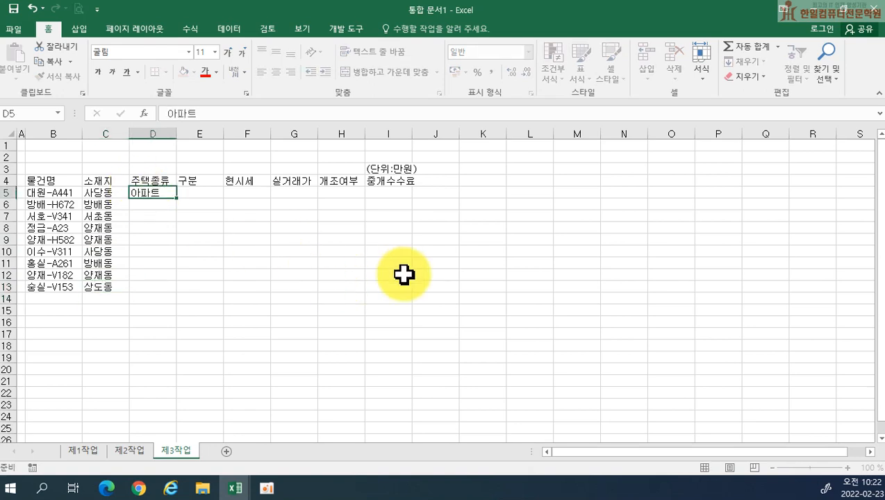
{"action": "key", "text": "Return"}
{"action": "type", "text": "단독"}
{"action": "key", "text": "Return"}
{"action": "type", "text": "빌라"}
{"action": "key", "text": "Return"}
{"action": "type", "text": "아파트"}
{"action": "key", "text": "Return"}
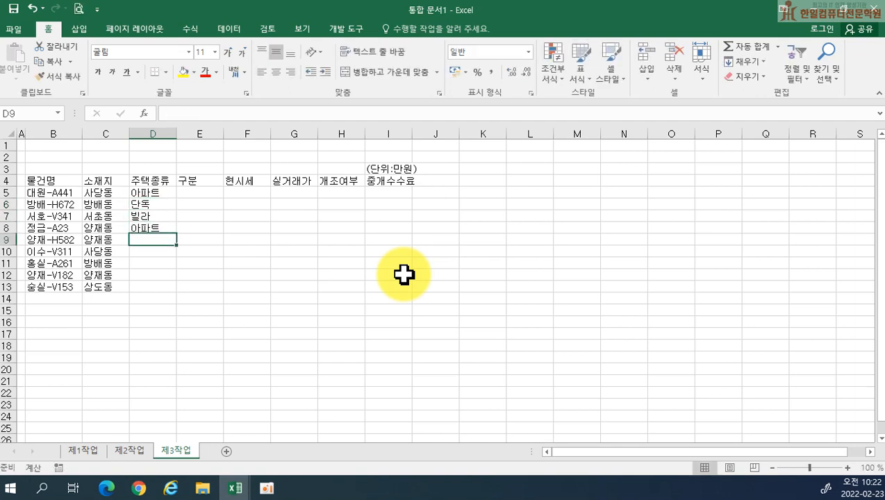
- Enter the housing types 단독, 빌라, 아파트, 빌라 and 빌라 in cells D9 to D13
{"action": "type", "text": "단독"}
{"action": "key", "text": "Return"}
{"action": "type", "text": "빌라"}
{"action": "key", "text": "Return"}
{"action": "type", "text": "아파트"}
{"action": "key", "text": "Return"}
{"action": "type", "text": "빌라"}
{"action": "key", "text": "Return"}
{"action": "type", "text": "빌라"}
{"action": "key", "text": "Return"}
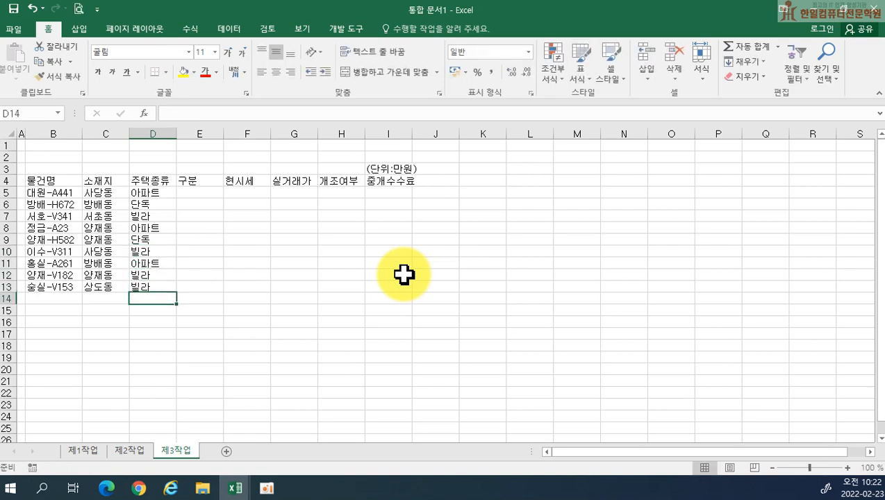
- Enter 매매 in cell E5 of the 구분 column and fill it down through E7
{"action": "left_click", "coordinate": [199, 193]}
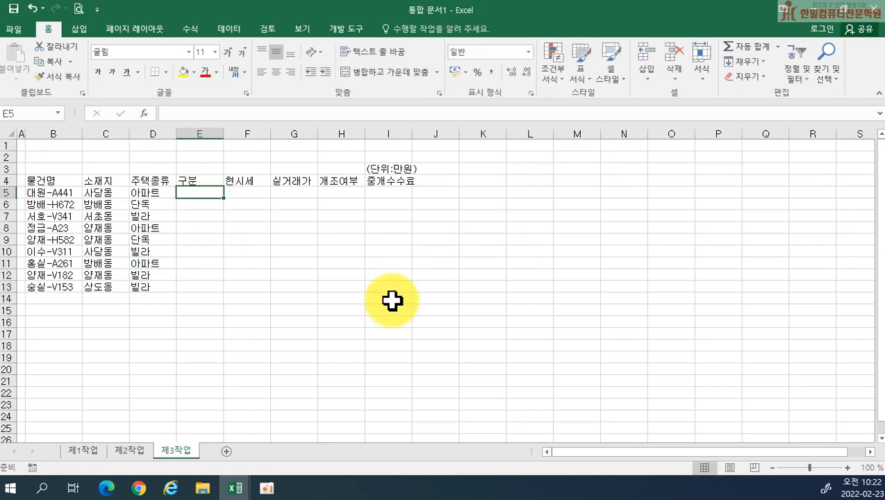
{"action": "type", "text": "매매"}
{"action": "key", "text": "Return"}
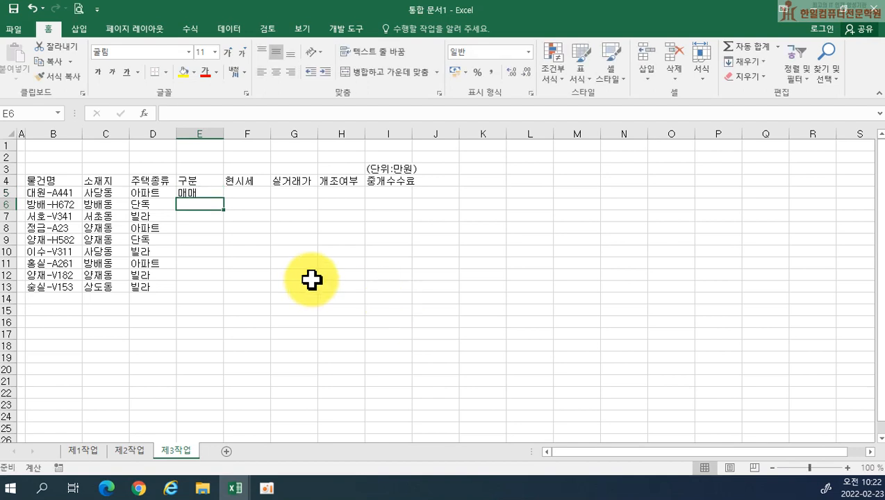
{"action": "left_click", "coordinate": [203, 189]}
{"action": "left_click_drag", "start_coordinate": [223, 198], "coordinate": [225, 221]}
- Enter 전세 in cell E8 and fill it down through E10
{"action": "left_click", "coordinate": [201, 228]}
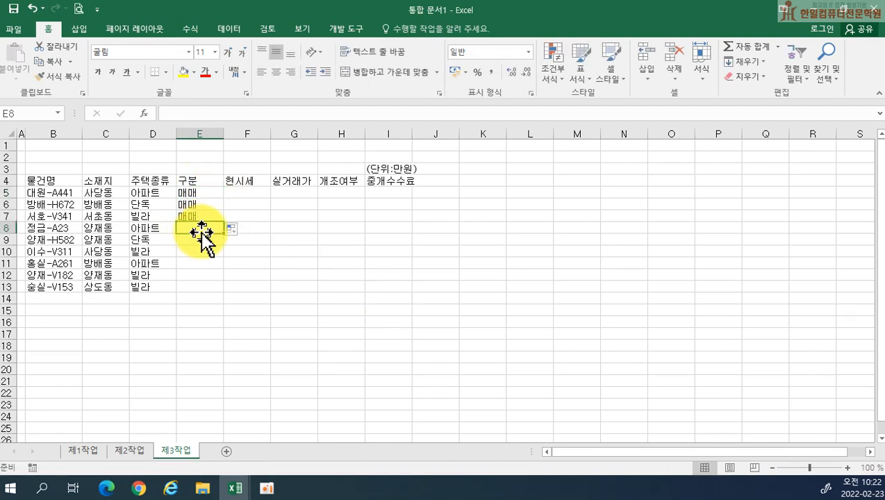
{"action": "type", "text": "전세"}
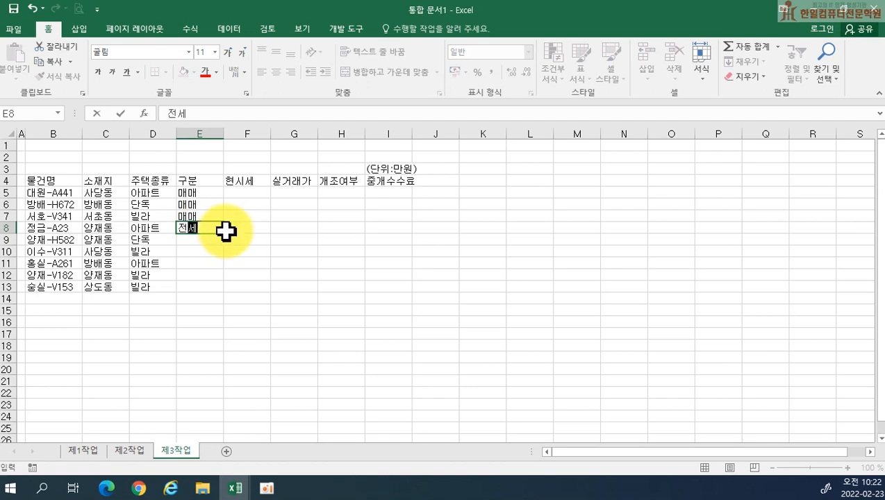
{"action": "left_click_drag", "start_coordinate": [225, 233], "coordinate": [232, 259]}
- Enter 월세 in cell E11 and fill it down through E13
{"action": "left_click", "coordinate": [193, 271]}
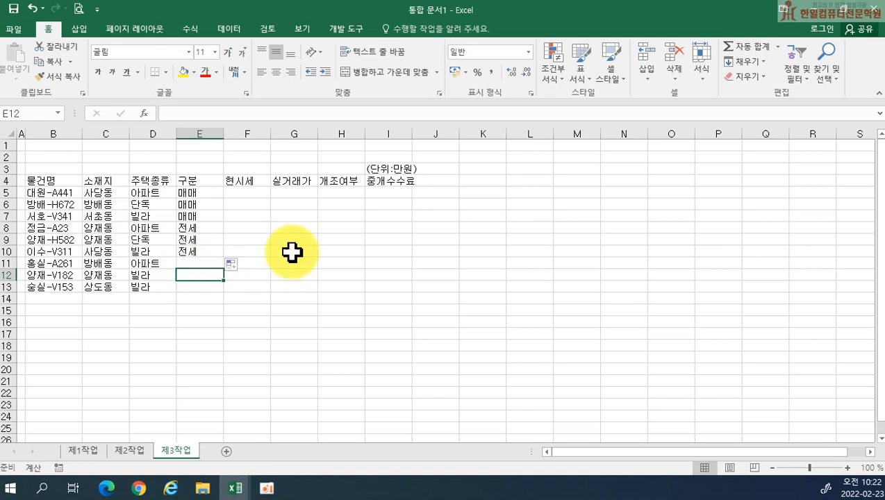
{"action": "key", "text": "Up"}
{"action": "type", "text": "ㅇ"}
{"action": "type", "text": "세"}
{"action": "key", "text": "Return"}
{"action": "left_click", "coordinate": [217, 264]}
{"action": "left_click_drag", "start_coordinate": [218, 266], "coordinate": [231, 290]}
- Enter the 현시세 values 40500, 71000, 27500 and 12500 in cells F5 to F8
{"action": "left_click", "coordinate": [243, 192]}
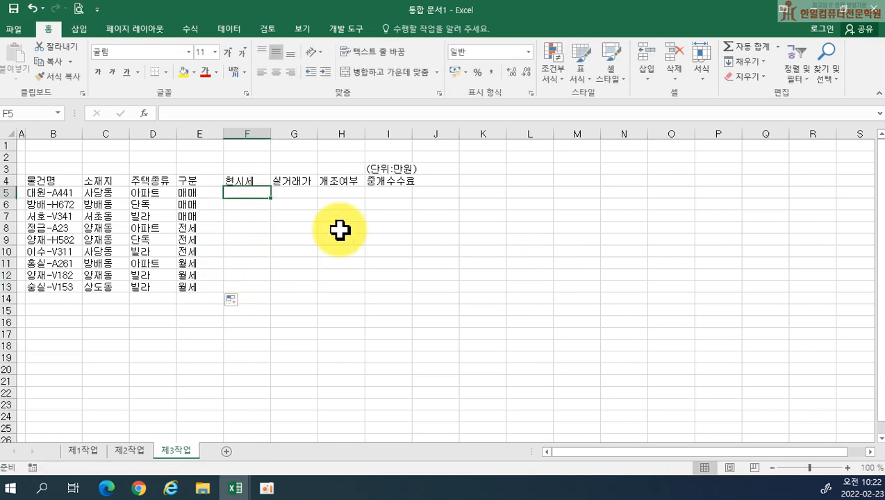
{"action": "type", "text": "40500"}
{"action": "key", "text": "Return"}
{"action": "type", "text": "71000"}
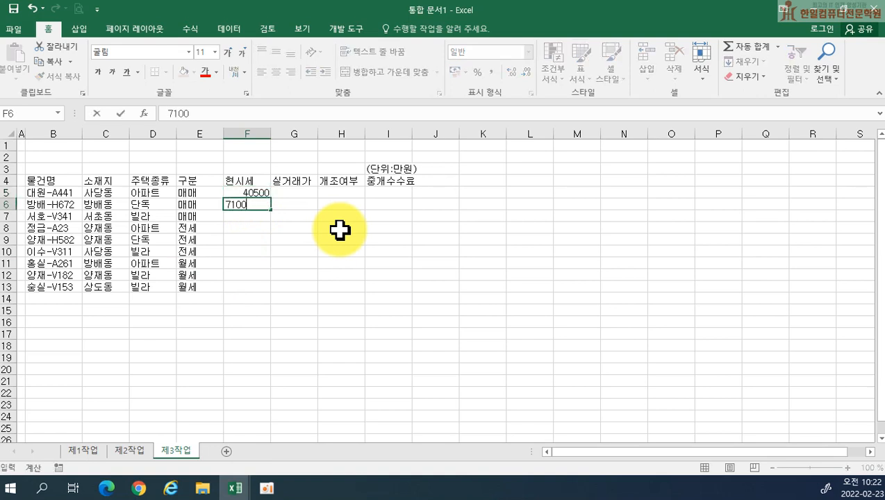
{"action": "key", "text": "Return"}
{"action": "type", "text": "275000"}
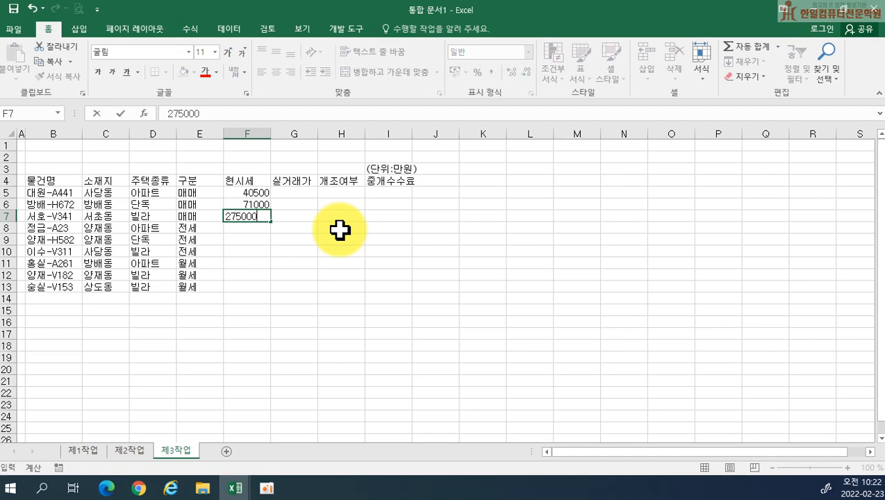
{"action": "type", "text": "12500"}
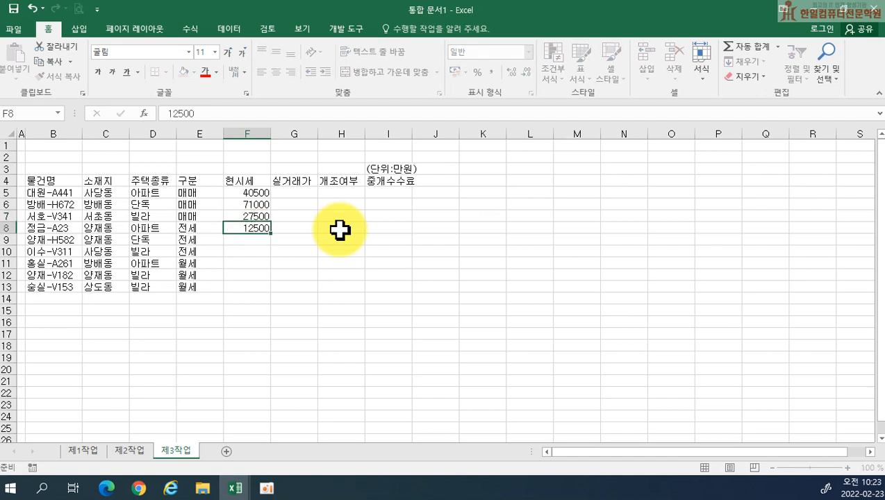
{"action": "key", "text": "Return"}
- Enter the 현시세 values 18000, 17500, 22000, 7500 and 6000 in cells F9 to F13
{"action": "type", "text": "18000"}
{"action": "key", "text": "Return"}
{"action": "type", "text": "17500"}
{"action": "key", "text": "Return"}
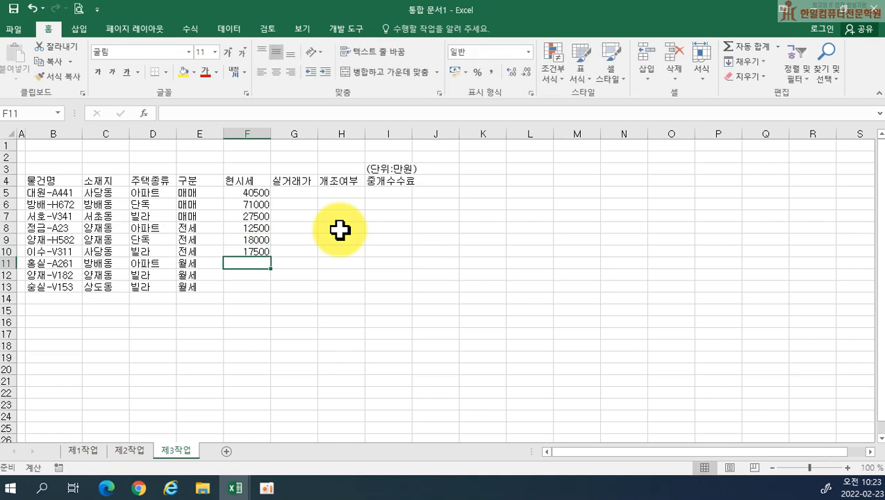
{"action": "type", "text": "220"}
{"action": "type", "text": "75"}
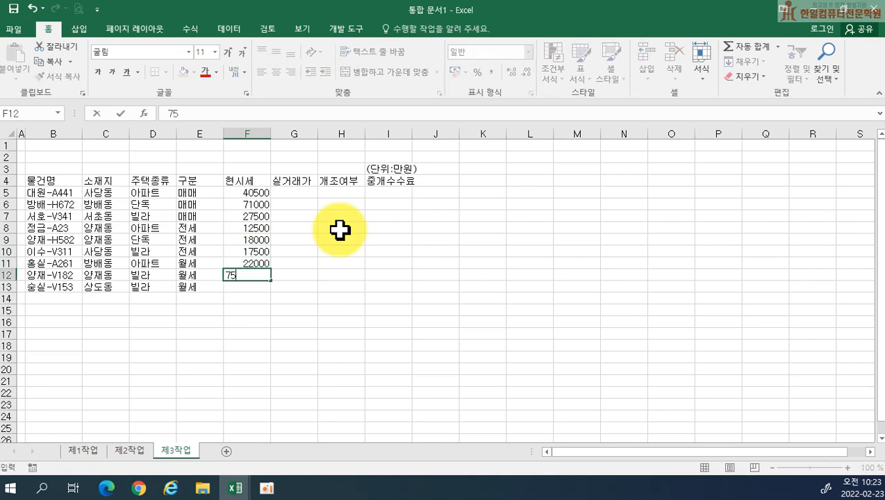
{"action": "type", "text": "6000"}
{"action": "key", "text": "Return"}
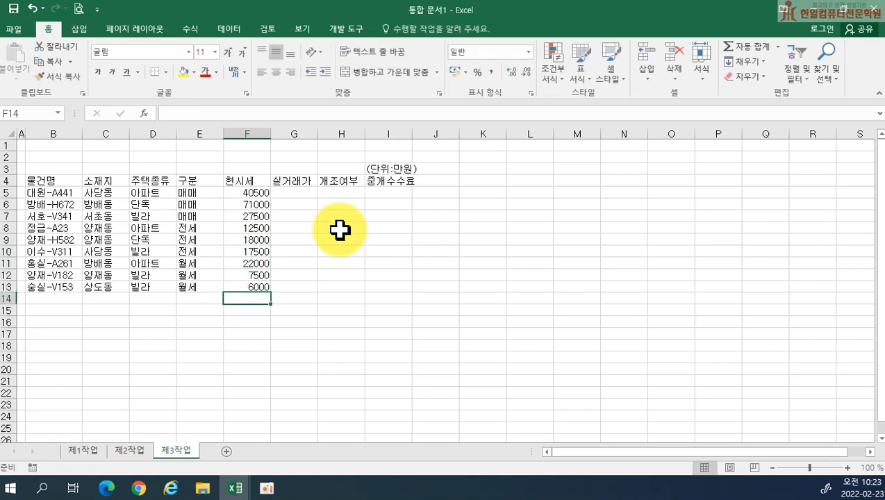
- Enter the 실거래가 values 41500, 68000, 25800 and 11500 in cells G5 to G8
{"action": "left_click", "coordinate": [292, 193]}
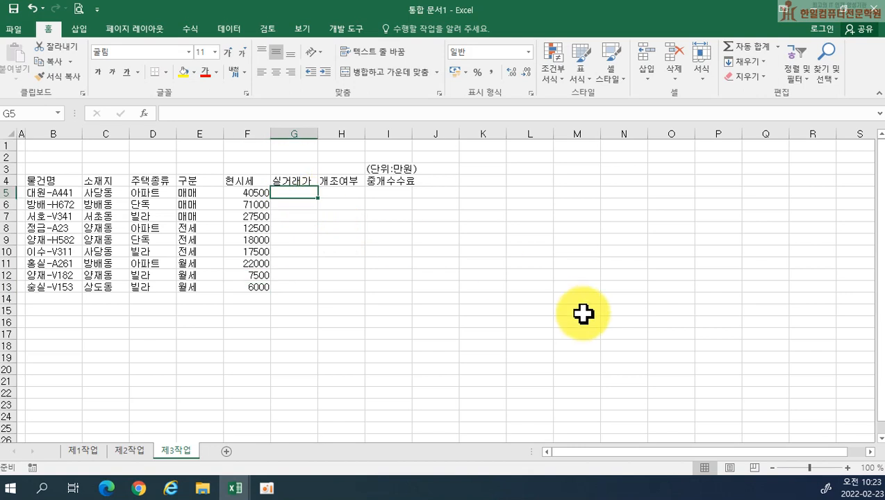
{"action": "type", "text": "41500"}
{"action": "key", "text": "Return"}
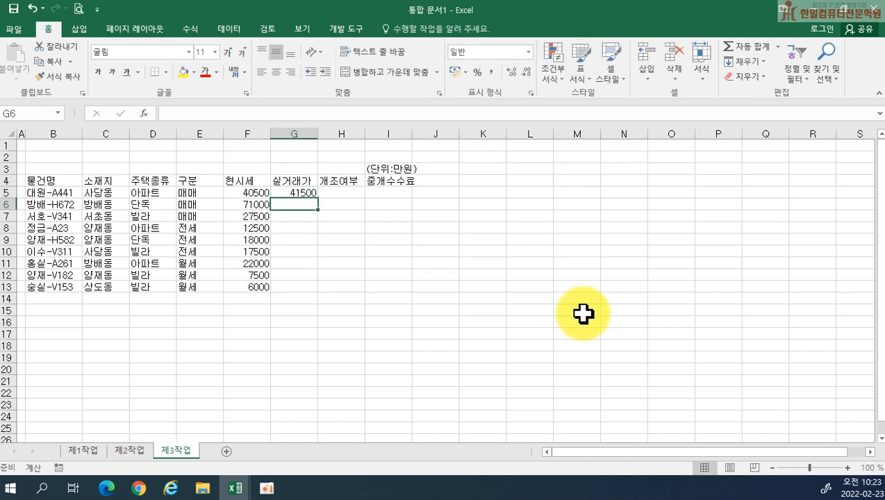
{"action": "type", "text": "6800"}
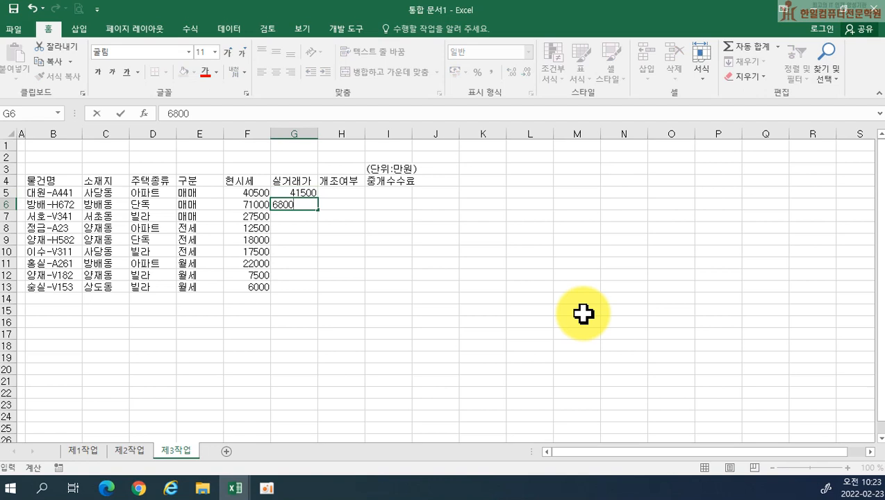
{"action": "type", "text": "0"}
{"action": "key", "text": "Return"}
{"action": "type", "text": "25800"}
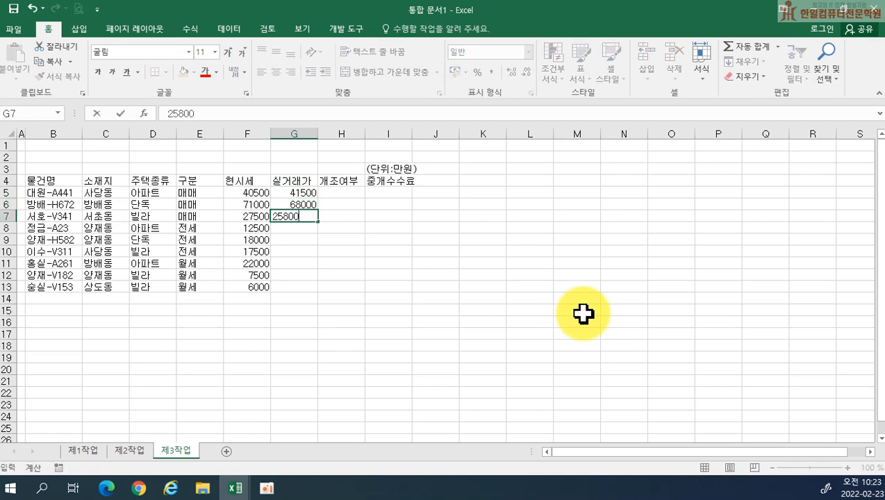
{"action": "key", "text": "Return"}
{"action": "type", "text": "11500"}
{"action": "key", "text": "Return"}
- Enter the 실거래가 values 18000, 17000, 20000, 7500 and 6500 in cells G9 to G13
{"action": "type", "text": "18000"}
{"action": "key", "text": "Return"}
{"action": "type", "text": "17000"}
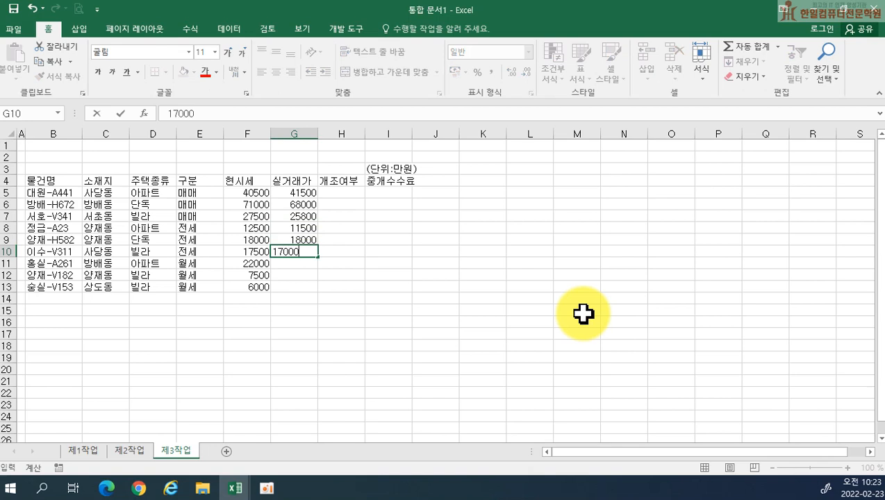
{"action": "key", "text": "Return"}
{"action": "type", "text": "20000"}
{"action": "key", "text": "Return"}
{"action": "type", "text": "7500"}
{"action": "key", "text": "Return"}
{"action": "type", "text": "6"}
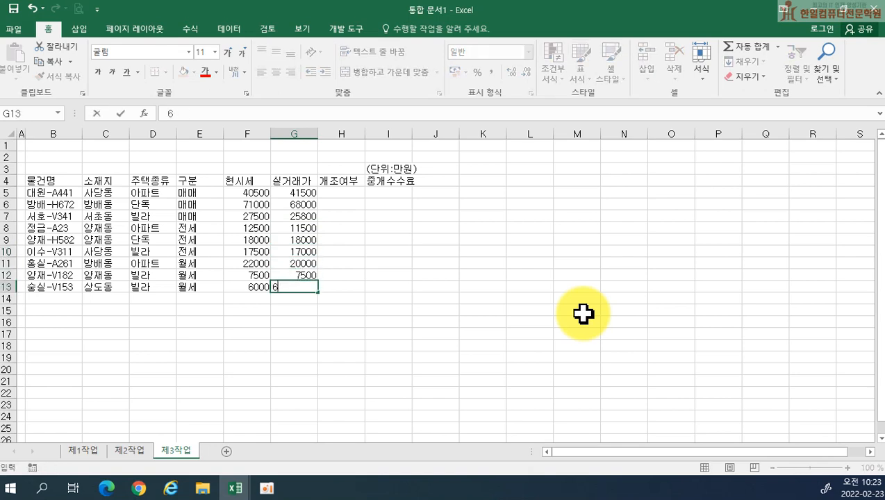
{"action": "type", "text": "500"}
{"action": "key", "text": "Return"}
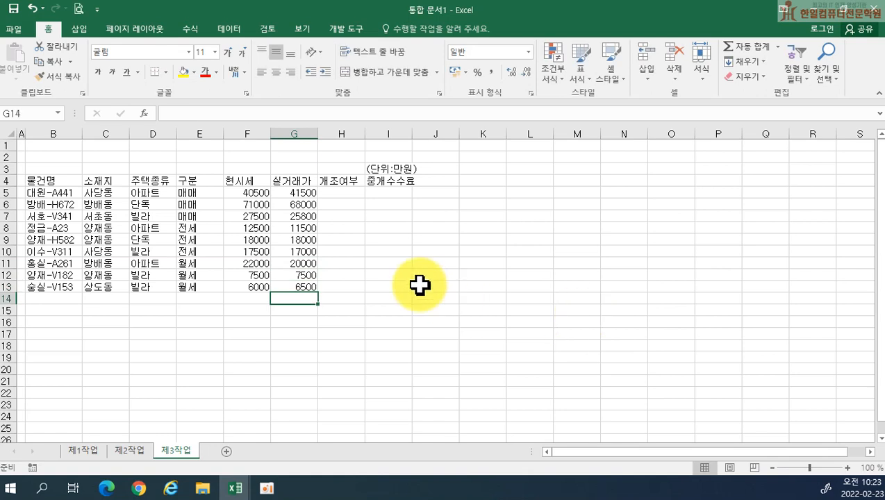
- Merge and center cells B14:B15 and enter 각 물건명의 in the merged cell
{"action": "left_click_drag", "start_coordinate": [45, 299], "coordinate": [48, 310]}
{"action": "left_click", "coordinate": [385, 73]}
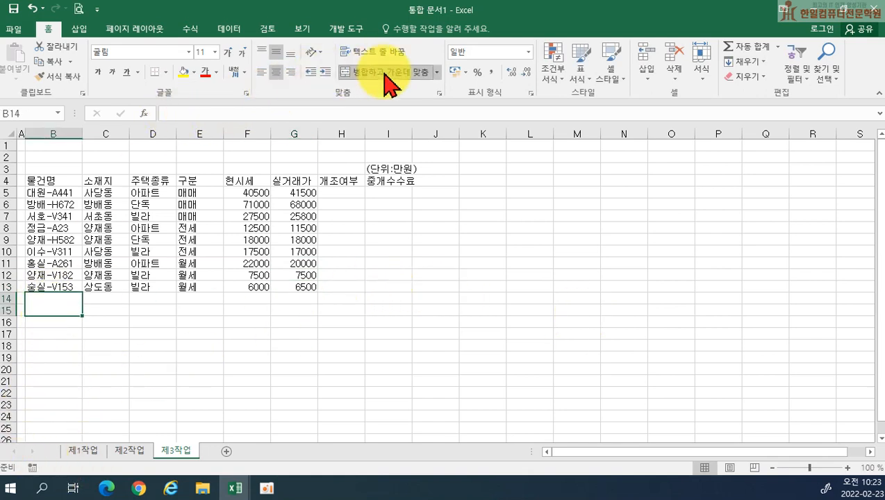
{"action": "type", "text": "각"}
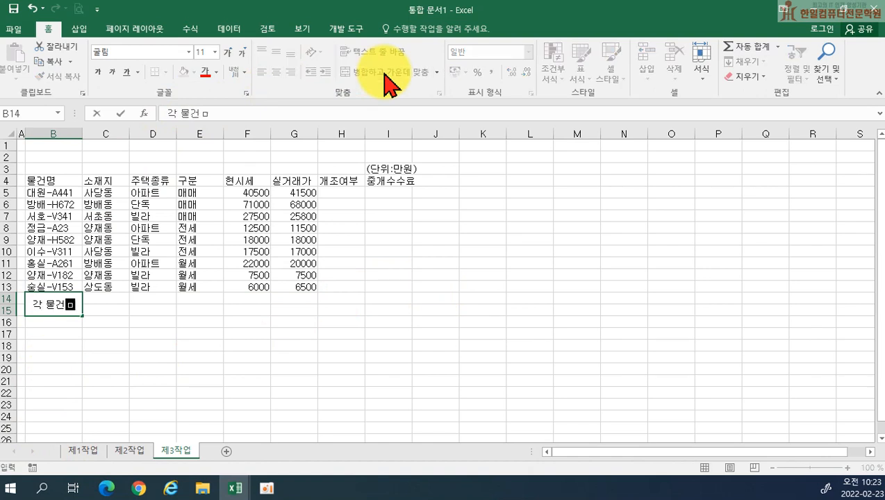
{"action": "type", "text": " 물건명의"}
{"action": "key", "text": "Return"}
- Add 실거래가 as a second line of text in the merged cell B14
{"action": "type", "text": "실"}
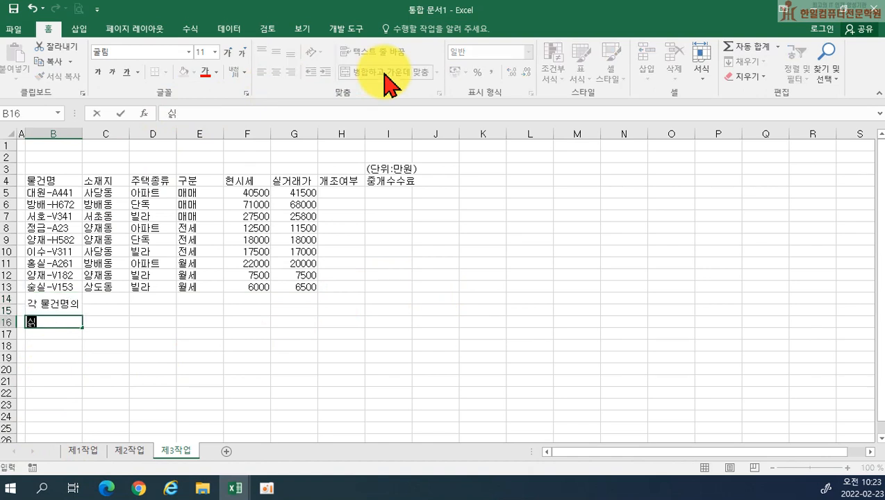
{"action": "key", "text": "Escape"}
{"action": "key", "text": "Up"}
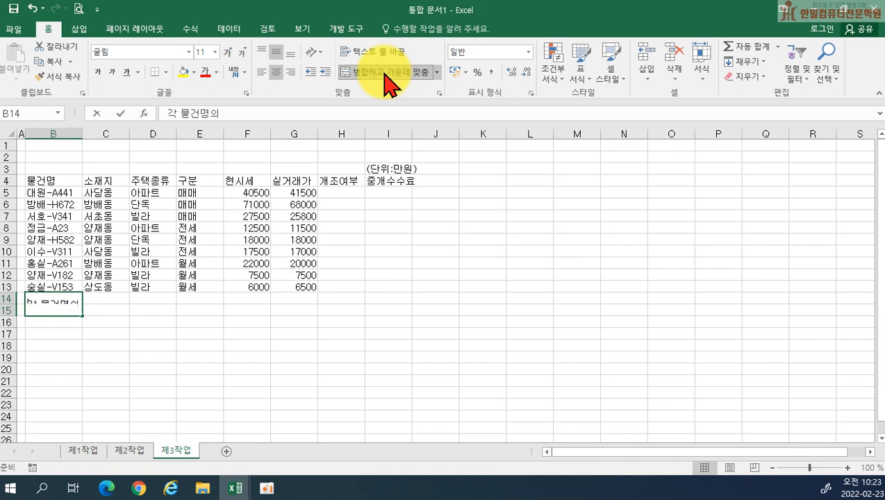
{"action": "key", "text": "F2"}
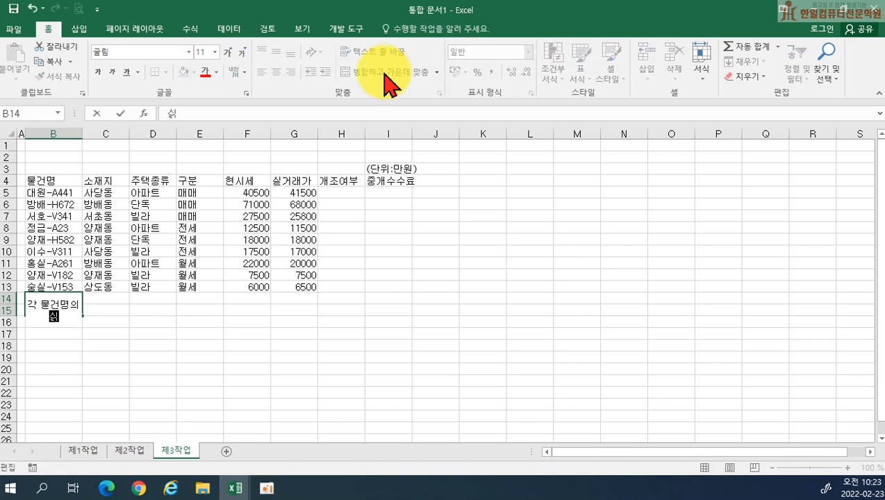
{"action": "type", "text": "실거래가"}
{"action": "key", "text": "Return"}
- Enter the labels 물건명, 현시세 and 실거래가 in cells C14 to E14
{"action": "key", "text": "Right"}
{"action": "key", "text": "Up"}
{"action": "key", "text": "Up"}
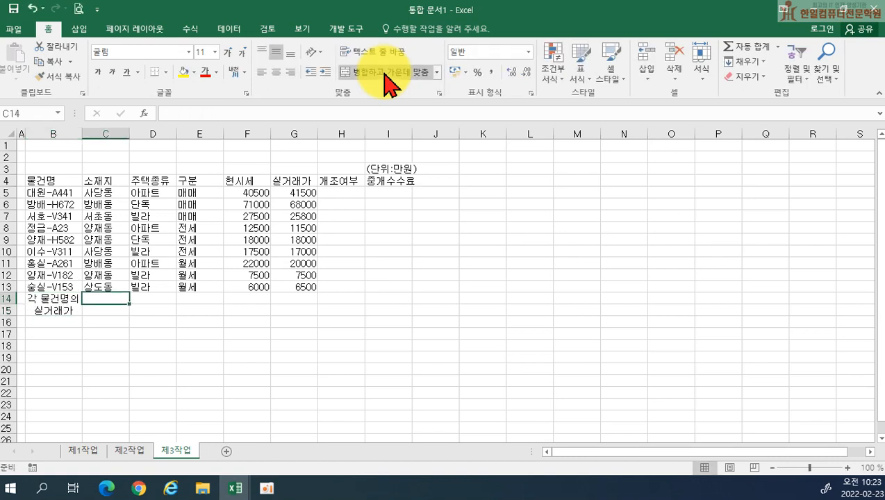
{"action": "type", "text": "뭃건명"}
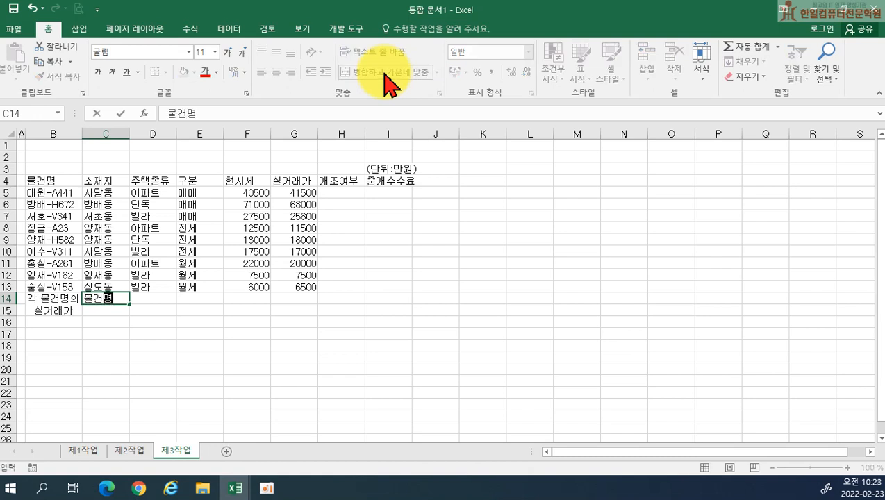
{"action": "key", "text": "Tab"}
{"action": "type", "text": "현시세"}
{"action": "key", "text": "Tab"}
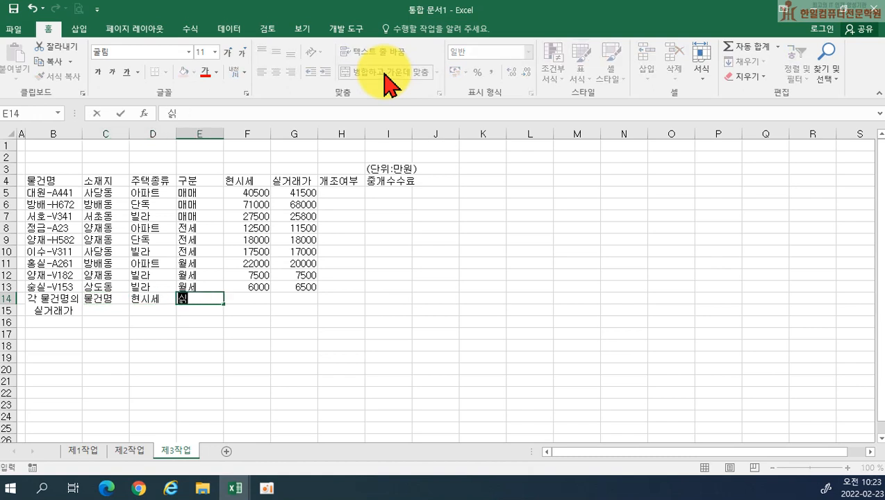
{"action": "key", "text": "Tab"}
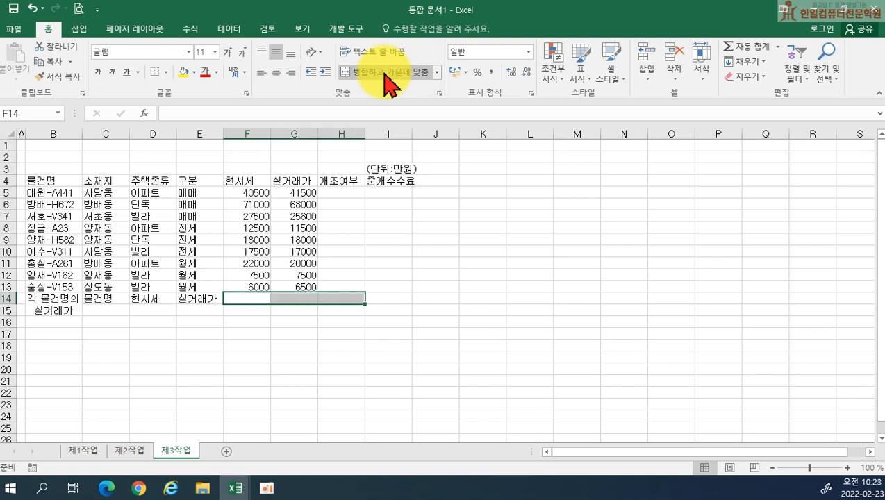
- Merge and center F14:H14 and F15:H15, entering 현시세가 가장 낮은 물건명 위치 and 시력래가가 최고인 물건명 in them
{"action": "left_click", "coordinate": [388, 74]}
{"action": "mouse_move", "coordinate": [364, 304]}
{"action": "left_mouse_down"}
{"action": "mouse_move", "coordinate": [358, 314]}
{"action": "mouse_move", "coordinate": [350, 297]}
{"action": "left_mouse_up"}
{"action": "type", "text": "현시세가 가장 낮은 물"}
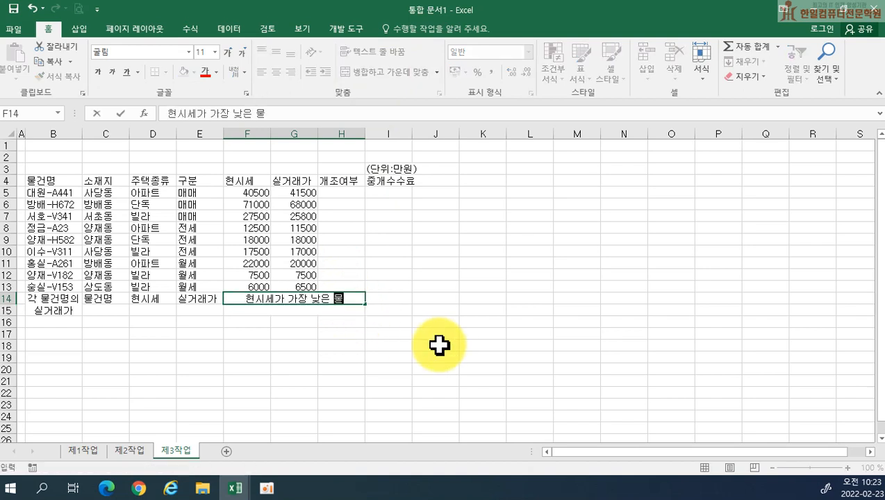
{"action": "type", "text": "건명 위치"}
{"action": "key", "text": "Return"}
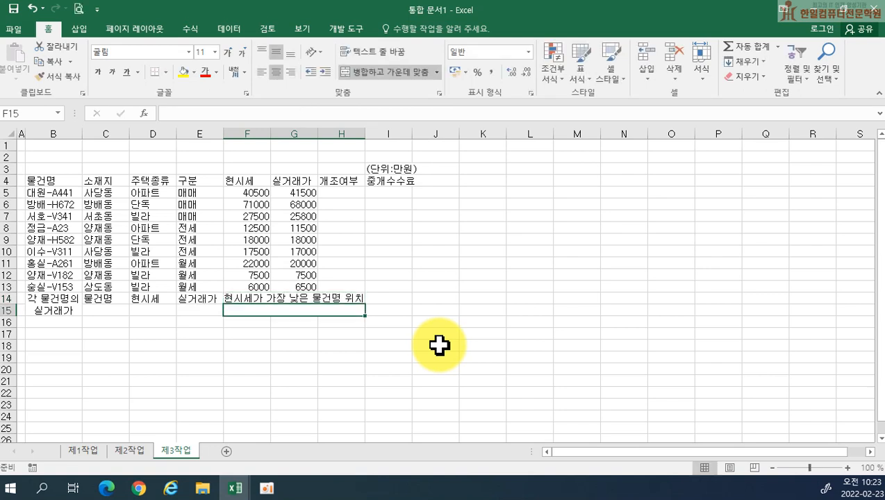
{"action": "type", "text": "실"}
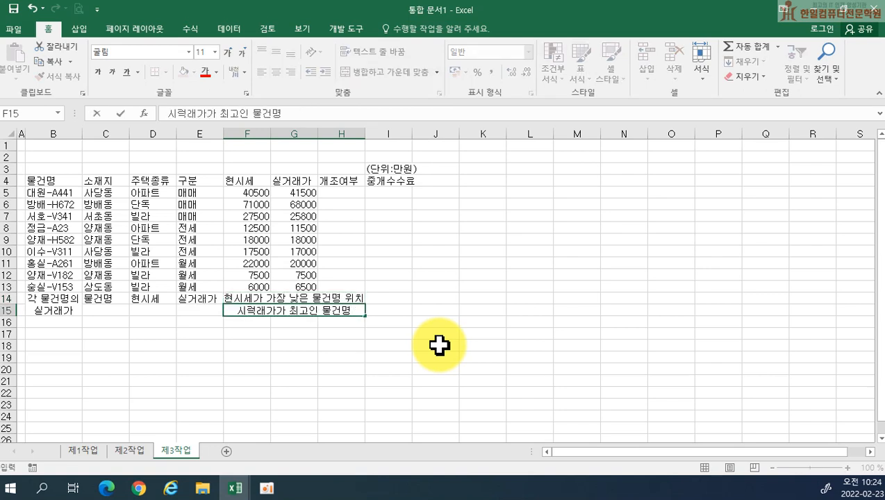
{"action": "key", "text": "Return"}
- Apply all borders to the table range B4:J15
{"action": "left_click_drag", "start_coordinate": [73, 180], "coordinate": [442, 312]}
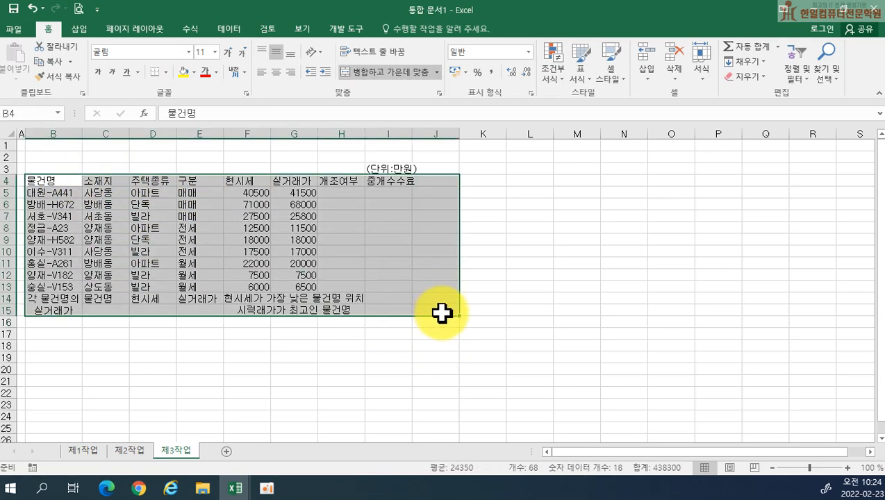
{"action": "left_click", "coordinate": [166, 72]}
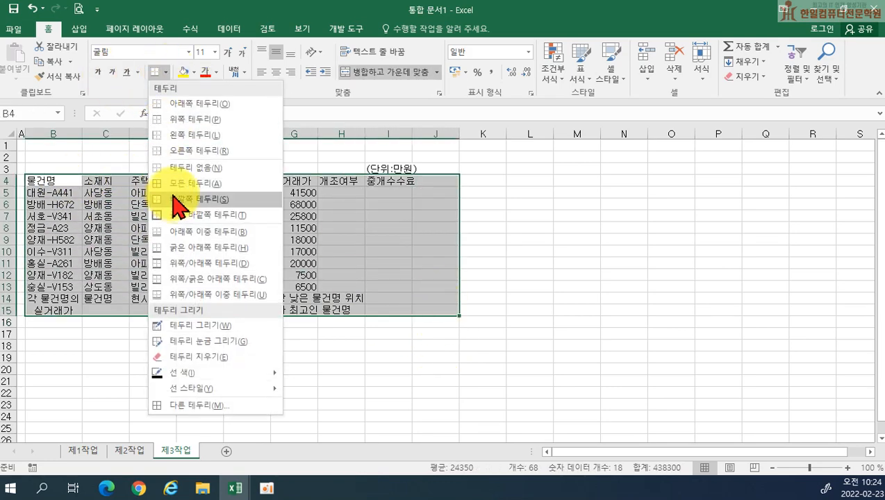
{"action": "left_click", "coordinate": [177, 185]}
{"action": "scroll", "coordinate": [288, 260], "scroll_direction": "up", "scroll_amount": 2}
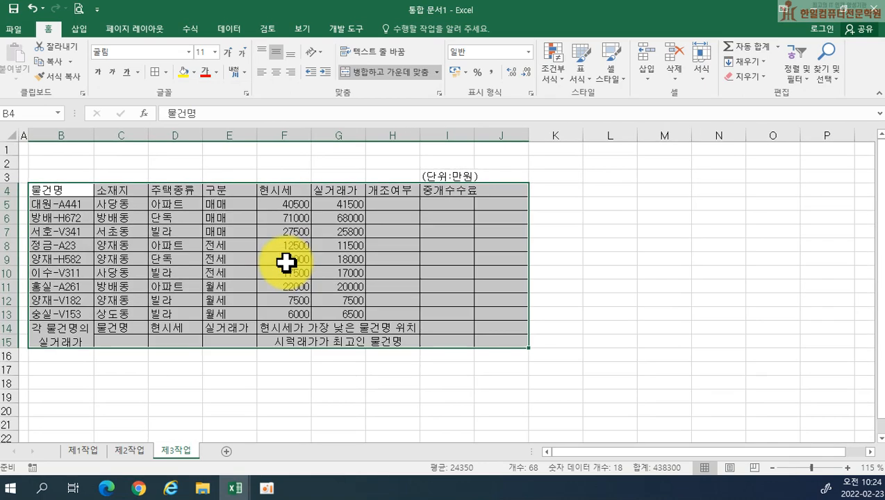
{"action": "left_click", "coordinate": [513, 381]}
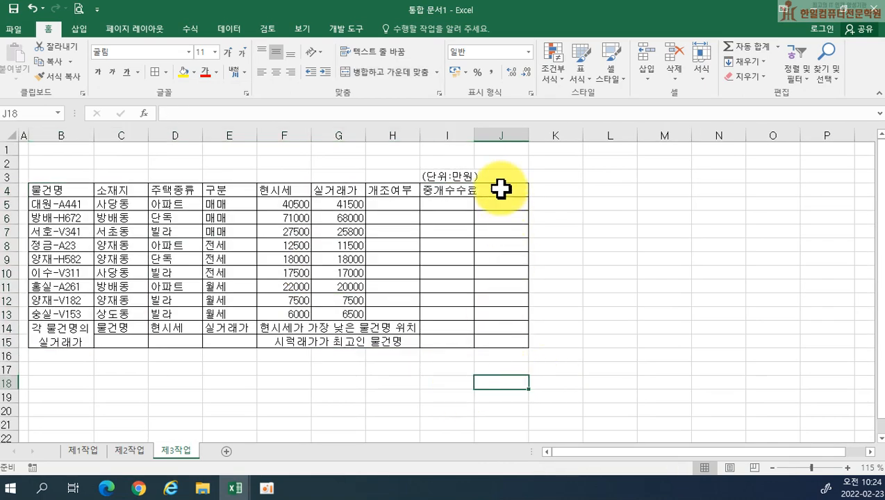
- Clear all contents and formatting from column J and autofit the width of column I
{"action": "left_click", "coordinate": [501, 136]}
{"action": "left_click", "coordinate": [747, 77]}
{"action": "left_click", "coordinate": [752, 93]}
{"action": "left_click", "coordinate": [610, 327]}
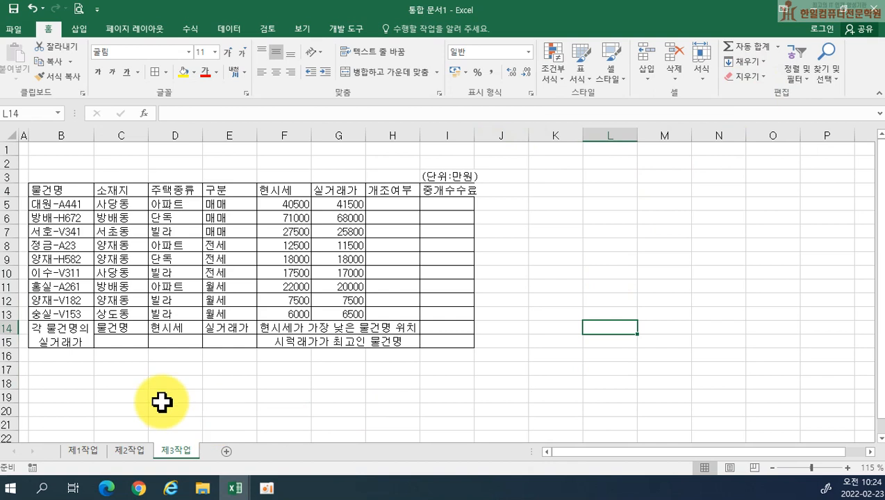
{"action": "double_click", "coordinate": [471, 136]}
- Fill the header cells B4:I4 and the label cells B14:B15, C14:E14, F14 and F15 with yellow
{"action": "left_click_drag", "start_coordinate": [69, 190], "coordinate": [449, 190]}
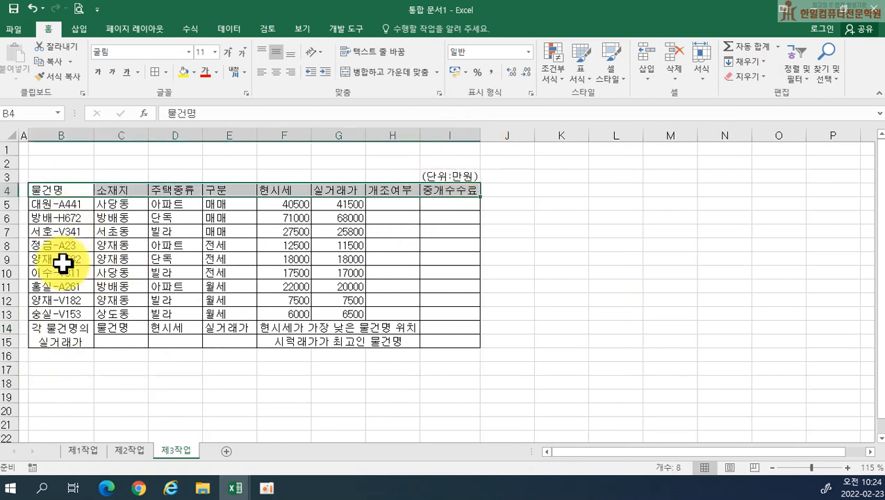
{"action": "left_click_drag", "start_coordinate": [81, 330], "coordinate": [336, 342]}
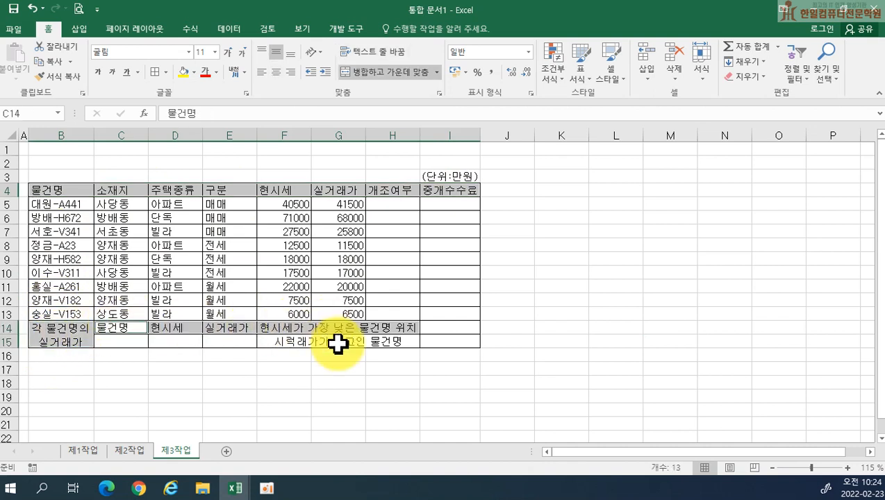
{"action": "left_click", "coordinate": [336, 342], "text": "ctrl"}
{"action": "left_click", "coordinate": [184, 72]}
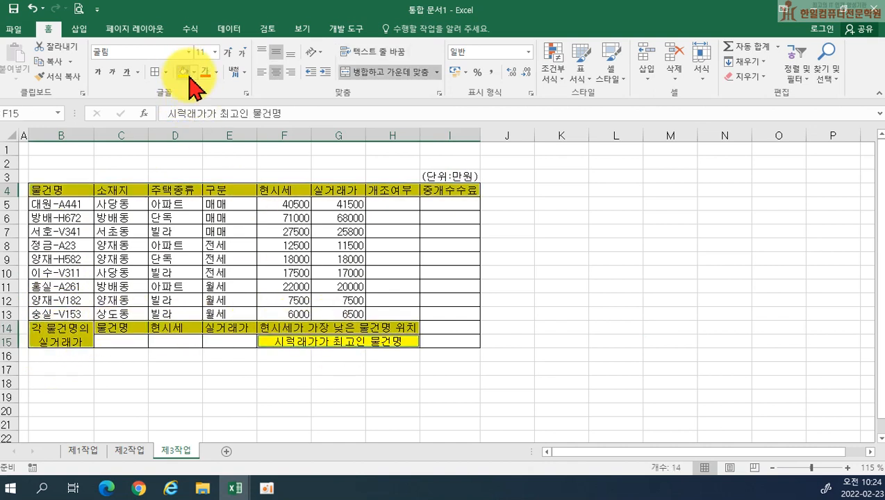
- Correct the label in merged cell F15 to read 실거래가가 최고인 물건명
{"action": "double_click", "coordinate": [302, 340]}
{"action": "left_click_drag", "start_coordinate": [307, 341], "coordinate": [292, 342]}
{"action": "type", "text": "ㅅ"}
{"action": "key", "text": "BackSpace"}
{"action": "key", "text": "BackSpace"}
{"action": "type", "text": "시ㄹ거래"}
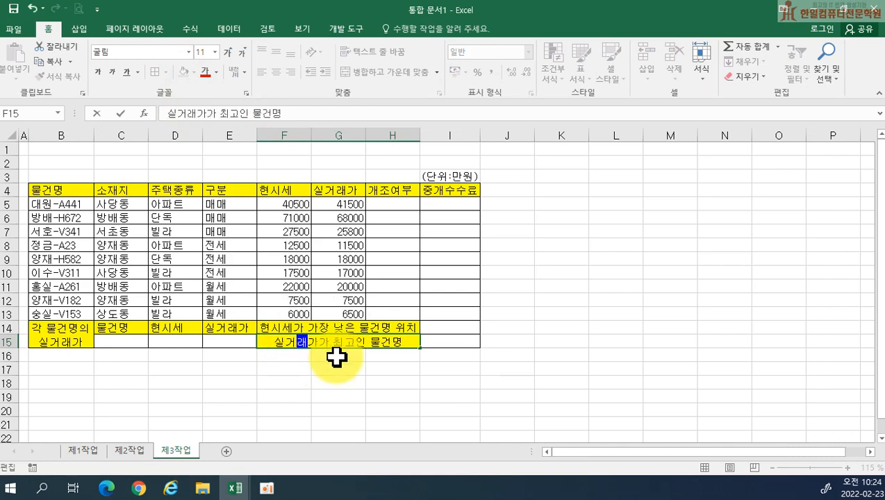
{"action": "key", "text": "Return"}
- Enter 구분, 매매, 월세 and 전세 in cells B17 to E17
{"action": "scroll", "coordinate": [324, 401], "scroll_direction": "down", "scroll_amount": 1}
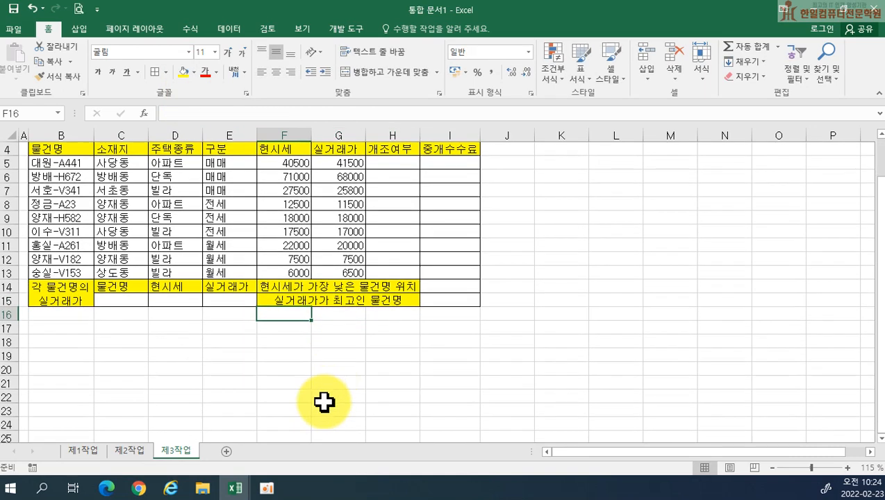
{"action": "left_click", "coordinate": [64, 329]}
{"action": "type", "text": "ㄱ구분"}
{"action": "key", "text": "Tab"}
{"action": "type", "text": "매"}
{"action": "key", "text": "Tab"}
{"action": "type", "text": "워"}
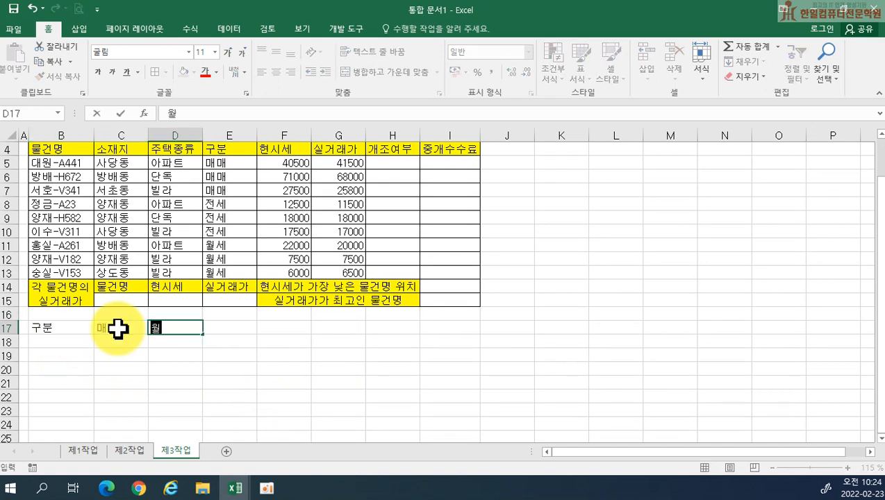
{"action": "type", "text": "ㄹ세"}
{"action": "key", "text": "Tab"}
{"action": "type", "text": "전세"}
{"action": "key", "text": "Return"}
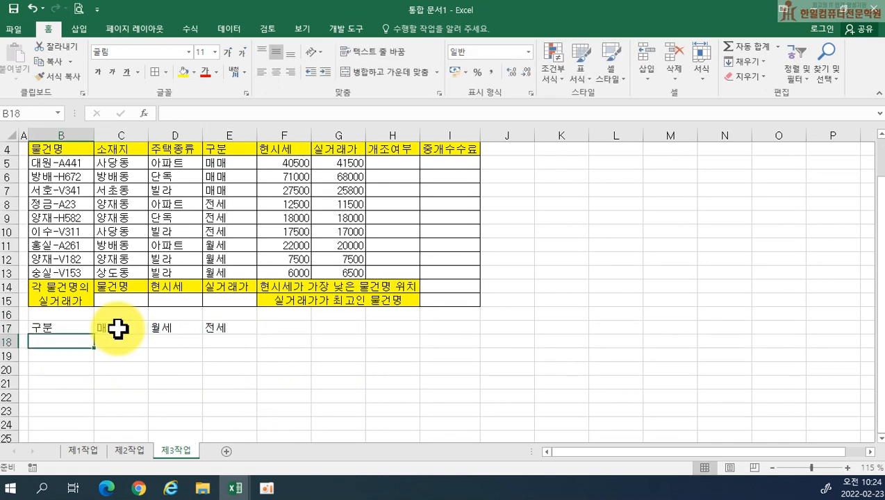
- Enter 수수료율 in B18 with the rates 0.30%, 0.50% and 0.40% in C18 to E18
{"action": "type", "text": "수술"}
{"action": "key", "text": "Tab"}
{"action": "type", "text": "0.0"}
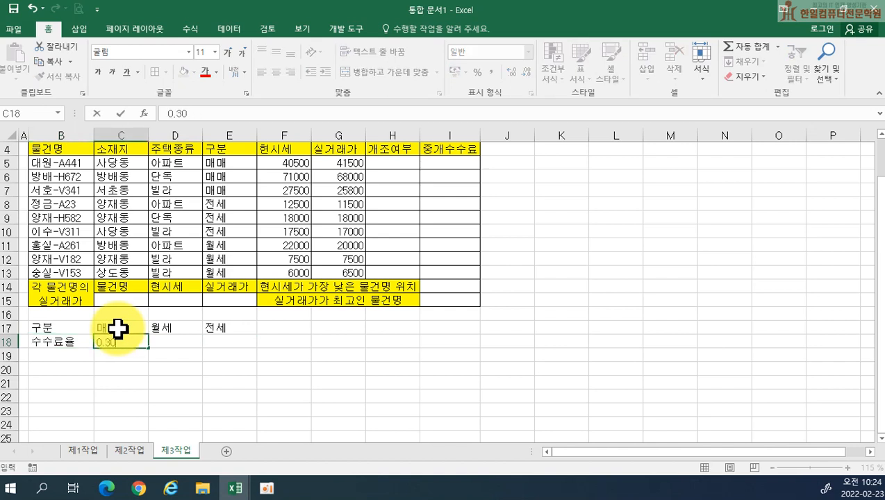
{"action": "key", "text": "Tab"}
{"action": "type", "text": "0"}
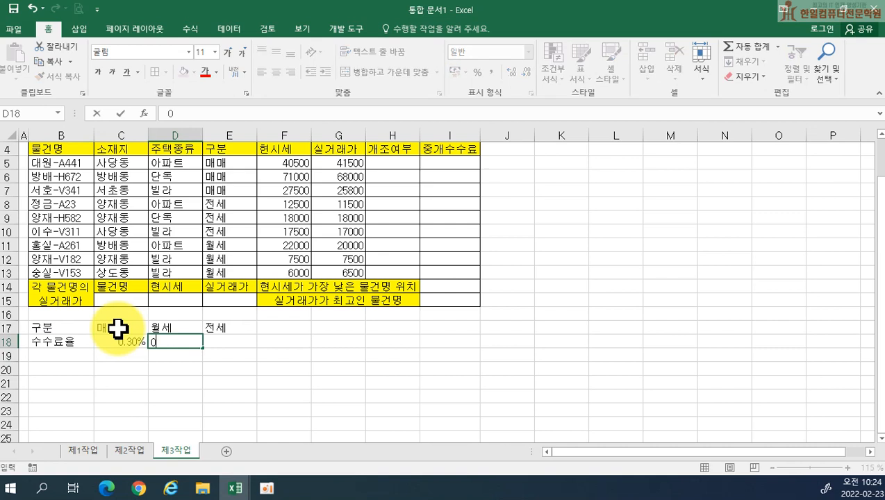
{"action": "type", "text": ".50"}
{"action": "key", "text": "Tab"}
{"action": "type", "text": "0"}
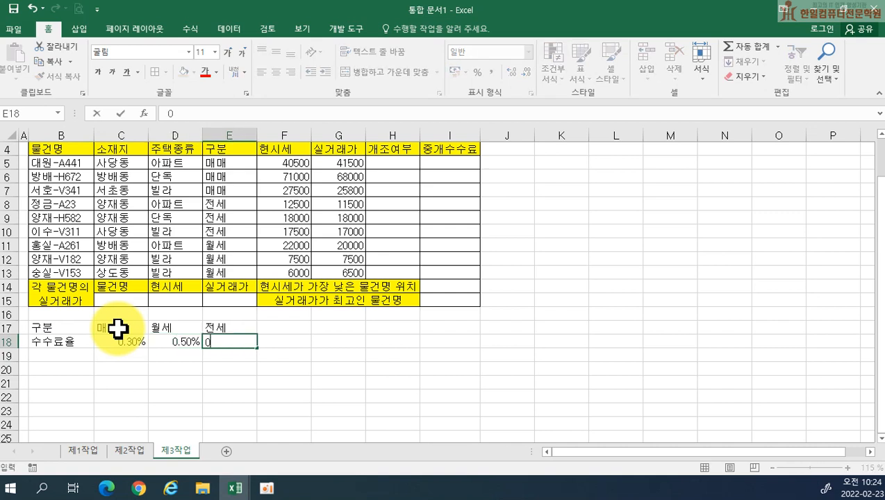
{"action": "key", "text": "Return"}
- Apply borders to all cells of the fee-rate table in B17:E18
{"action": "left_click_drag", "start_coordinate": [66, 328], "coordinate": [213, 340]}
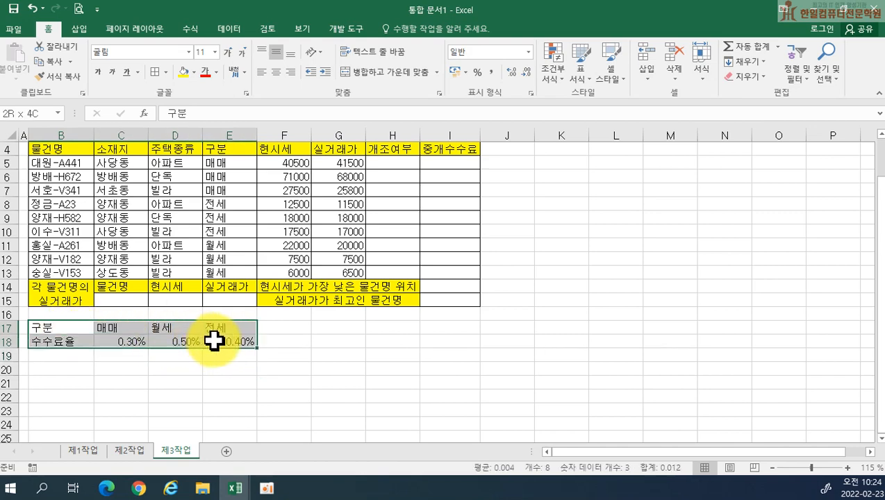
{"action": "scroll", "coordinate": [87, 227], "scroll_direction": "up", "scroll_amount": 1}
{"action": "left_click_drag", "start_coordinate": [49, 150], "coordinate": [472, 157]}
{"action": "left_click", "coordinate": [551, 162]}
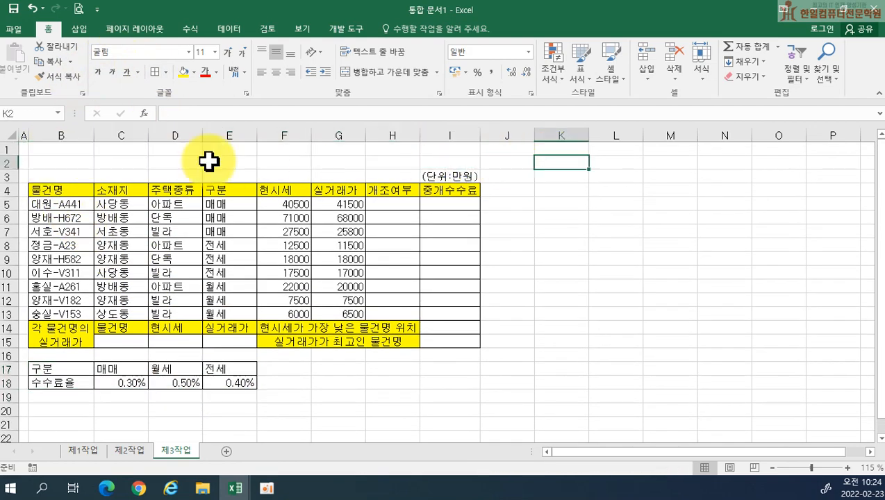
- Draw a rounded rectangle about 15.67 cm wide and 0.83 cm high above the table, spanning columns B to I in rows 1 and 2
{"action": "left_click", "coordinate": [78, 29]}
{"action": "left_click", "coordinate": [167, 47]}
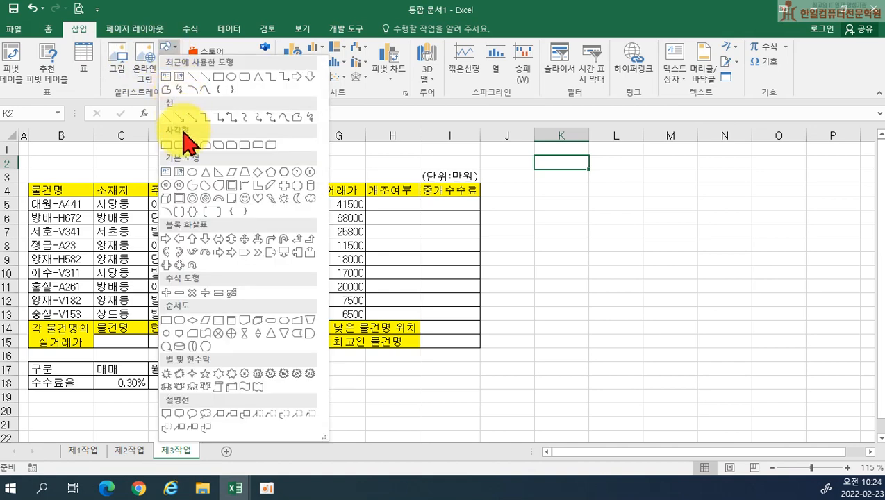
{"action": "left_click", "coordinate": [182, 144]}
{"action": "mouse_move", "coordinate": [31, 144]}
{"action": "left_mouse_down"}
{"action": "mouse_move", "coordinate": [533, 170]}
{"action": "mouse_move", "coordinate": [478, 168]}
{"action": "left_mouse_up"}
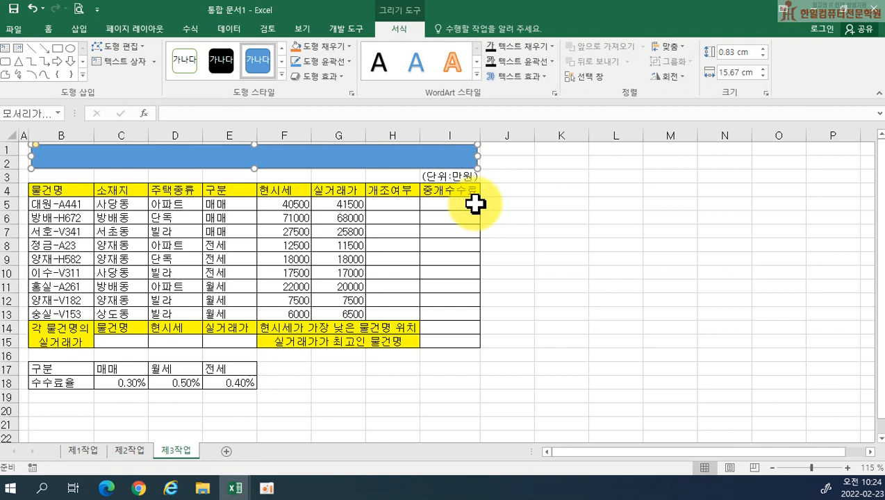
- Enter the title text ★ 5월 부동산 중개실적 in the rounded rectangle
{"action": "type", "text": "ㅁ"}
{"action": "key", "text": "Hangul_Hanja"}
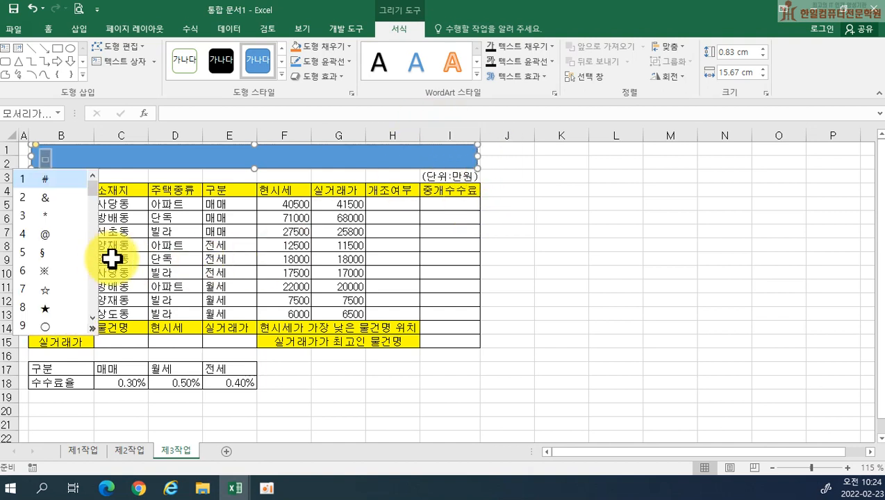
{"action": "left_click", "coordinate": [56, 341]}
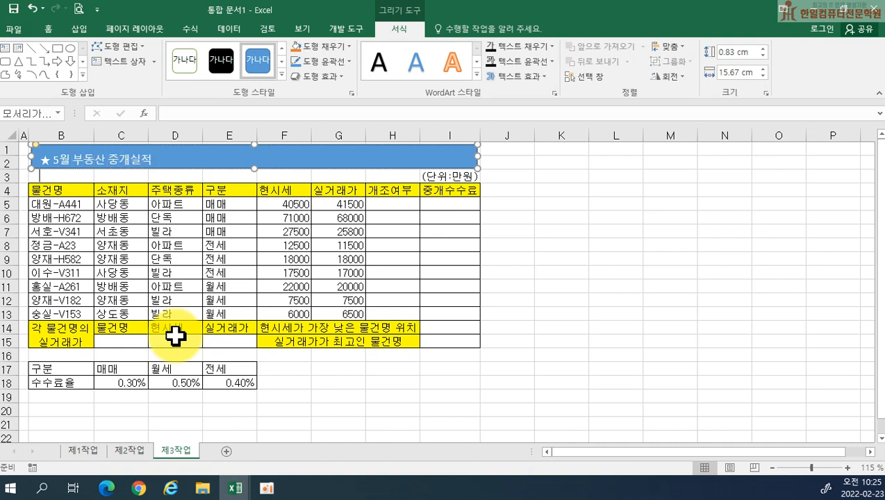
- Center the title text both vertically and horizontally inside the rounded rectangle
{"action": "left_click", "coordinate": [153, 189]}
{"action": "left_click", "coordinate": [162, 148]}
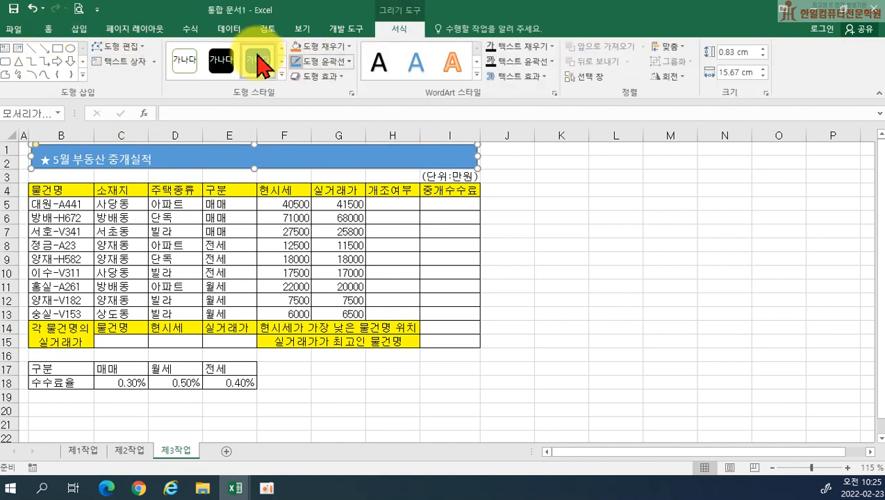
{"action": "left_click", "coordinate": [50, 30]}
{"action": "left_click", "coordinate": [276, 51]}
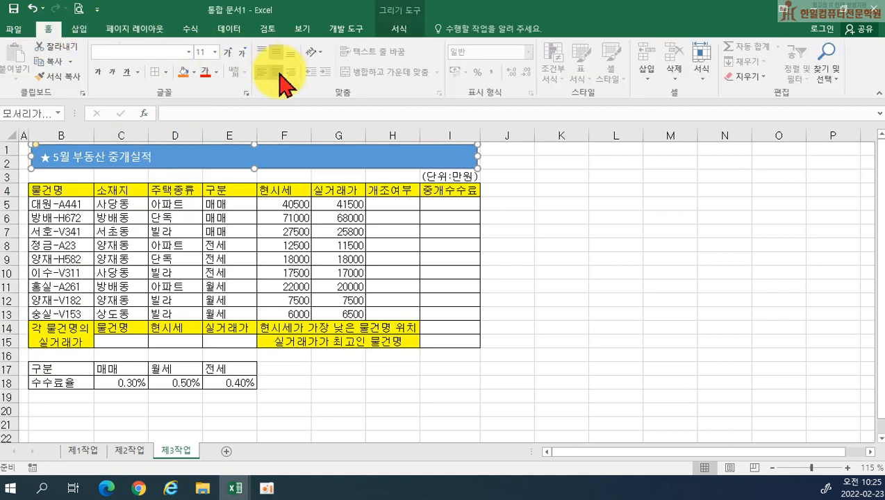
{"action": "left_click", "coordinate": [276, 71]}
{"action": "left_click", "coordinate": [660, 296]}
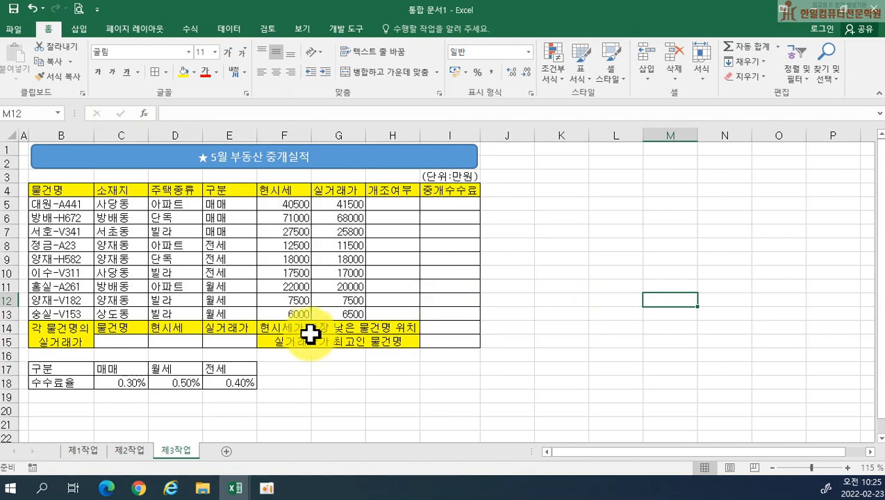
- Center the headers in B4:I4, the property data in B5:E13 and the labels in C14:F14 horizontally
{"action": "scroll", "coordinate": [306, 336], "scroll_direction": "up", "scroll_amount": 3, "text": "ctrl"}
{"action": "scroll", "coordinate": [205, 398], "scroll_direction": "down", "scroll_amount": 1, "text": "ctrl"}
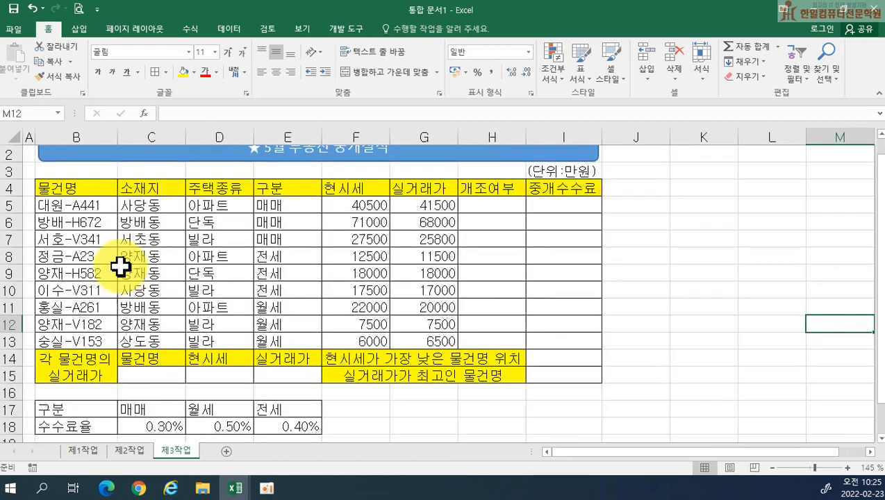
{"action": "left_click_drag", "start_coordinate": [73, 187], "coordinate": [444, 188]}
{"action": "left_click_drag", "start_coordinate": [69, 205], "coordinate": [279, 342]}
{"action": "left_click_drag", "start_coordinate": [135, 358], "coordinate": [397, 356]}
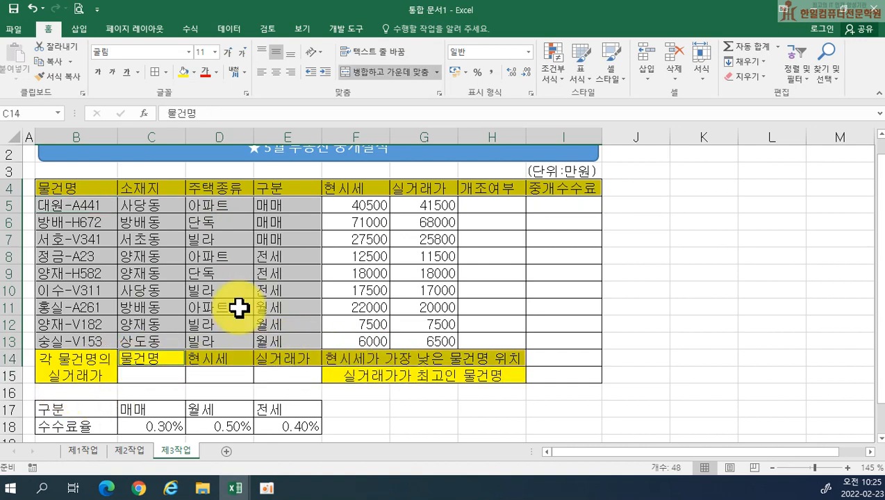
{"action": "left_click", "coordinate": [276, 72]}
- Apply the comma number style to the prices in F5:G13
{"action": "left_click", "coordinate": [431, 259]}
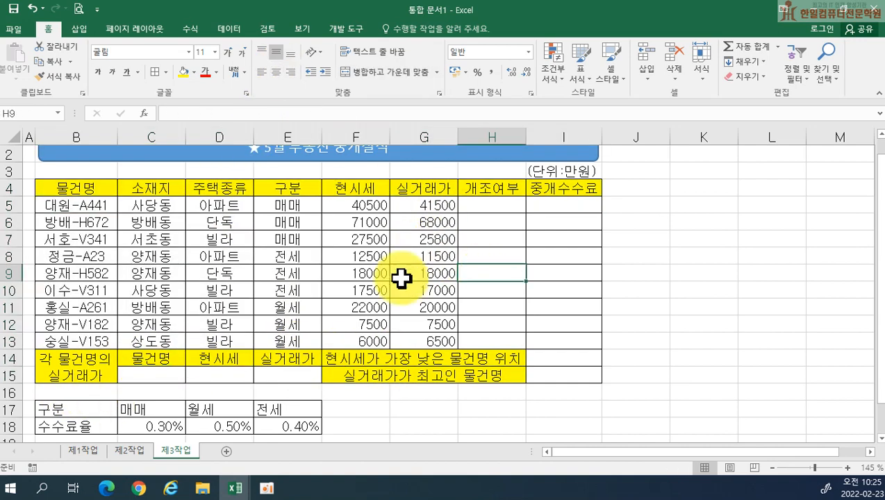
{"action": "left_click_drag", "start_coordinate": [347, 202], "coordinate": [420, 341]}
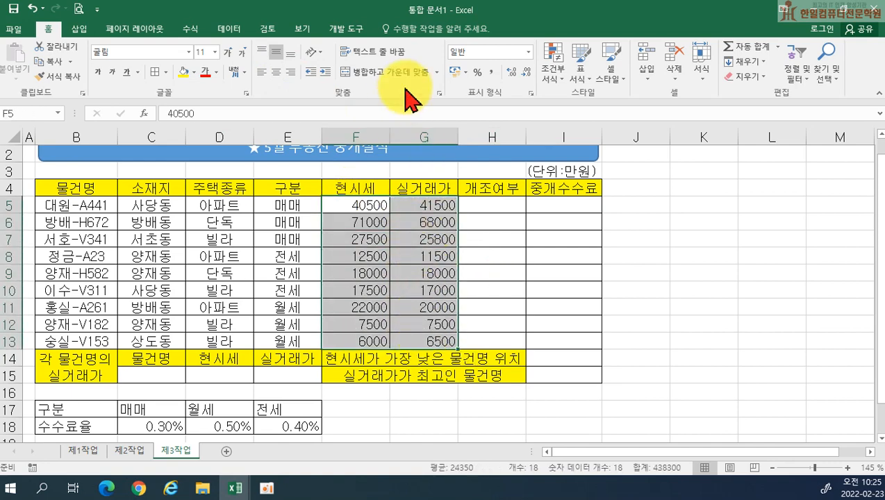
{"action": "left_click", "coordinate": [491, 72]}
- Center the fee-rate table's headers in B17:E17, its label in B18 and the rates in C18:E18
{"action": "left_click_drag", "start_coordinate": [69, 410], "coordinate": [270, 409]}
{"action": "left_click", "coordinate": [97, 421], "text": "ctrl"}
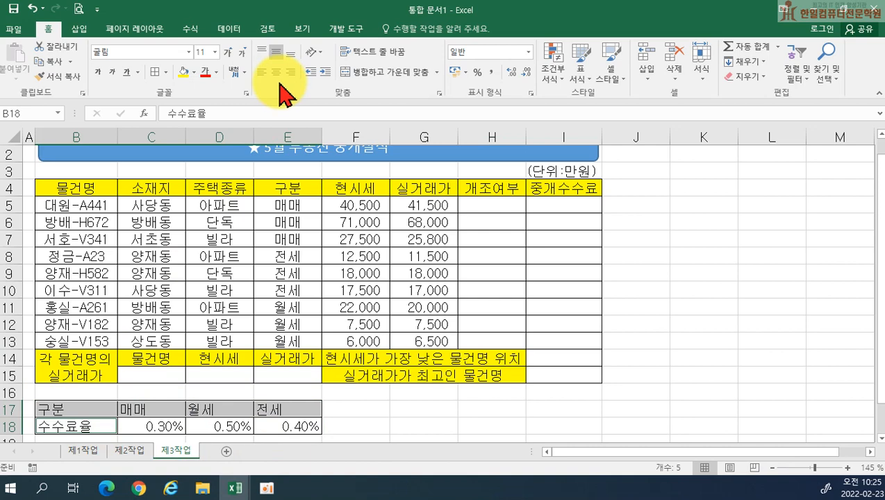
{"action": "left_click", "coordinate": [277, 71]}
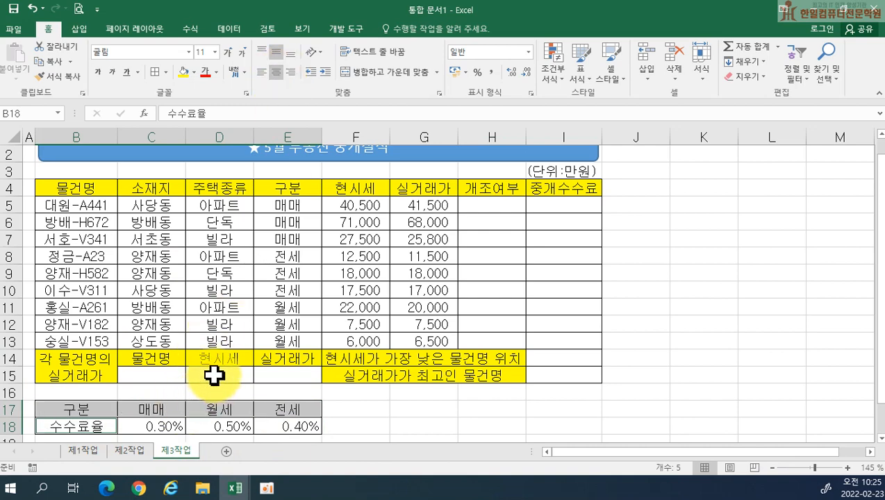
{"action": "left_click_drag", "start_coordinate": [166, 427], "coordinate": [287, 428]}
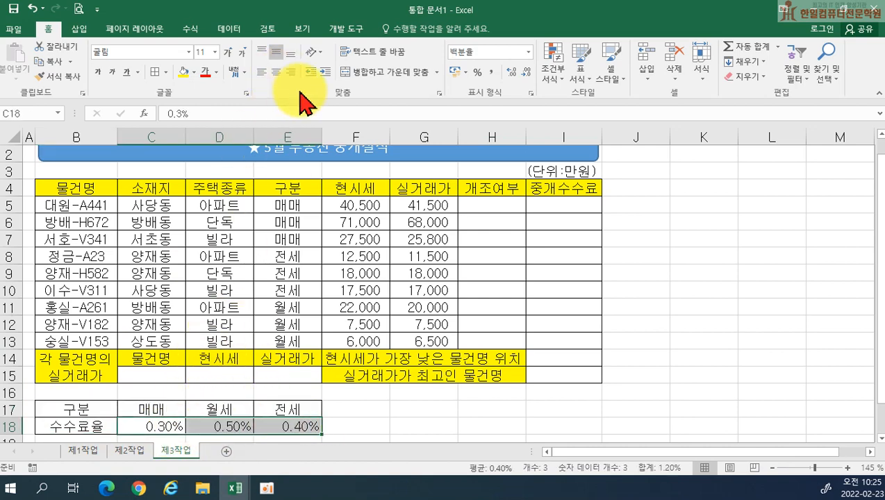
{"action": "left_click", "coordinate": [277, 71]}
{"action": "left_click", "coordinate": [510, 291]}
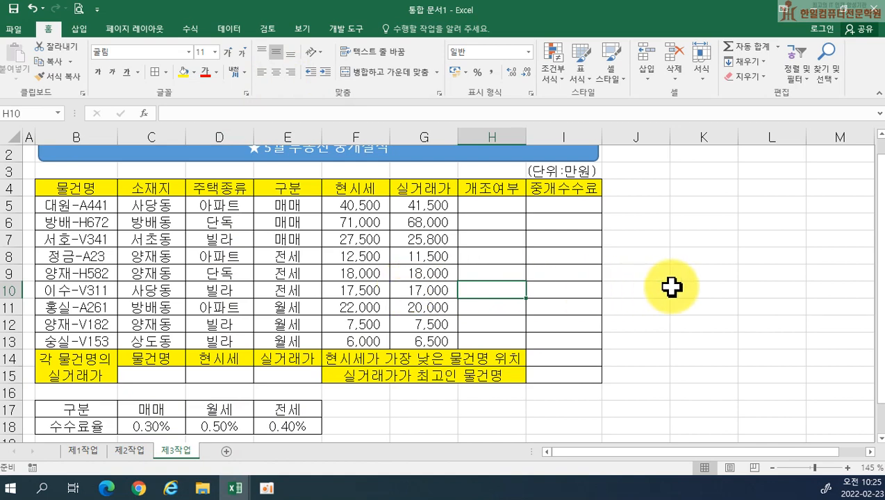
- Widen column C and add list data validation to cell C15 with the source =$B$5:$B$13
{"action": "left_click", "coordinate": [149, 375]}
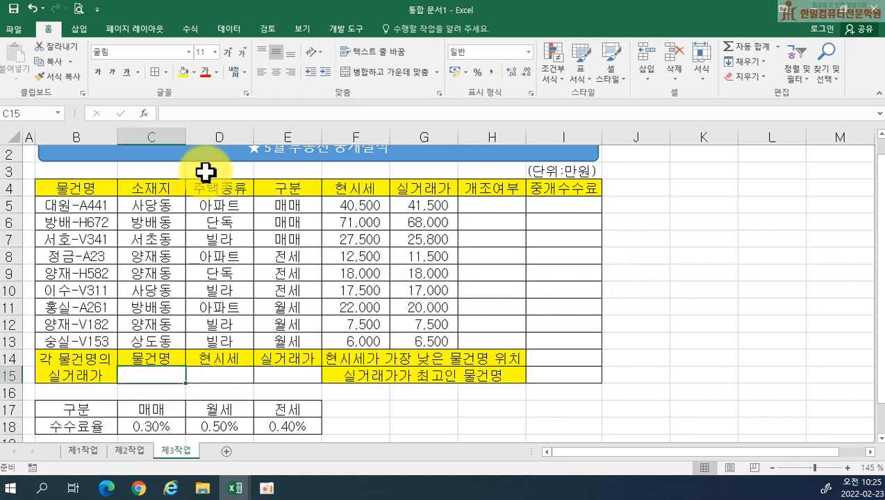
{"action": "left_click_drag", "start_coordinate": [186, 148], "coordinate": [200, 134]}
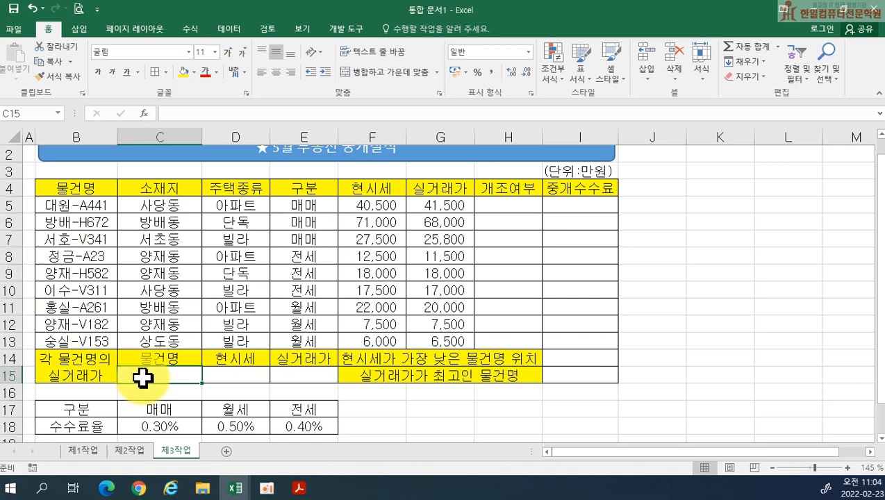
{"action": "left_click", "coordinate": [232, 30]}
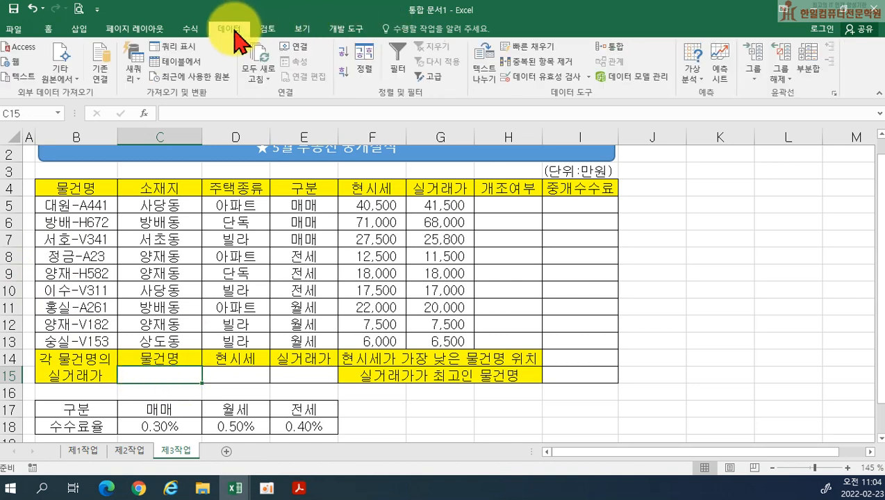
{"action": "left_click", "coordinate": [547, 78]}
{"action": "left_click", "coordinate": [626, 200]}
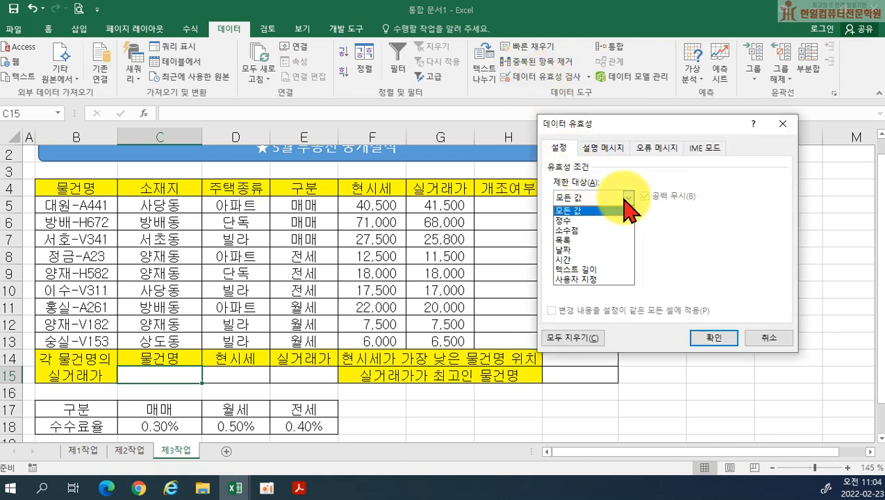
{"action": "left_click", "coordinate": [593, 240]}
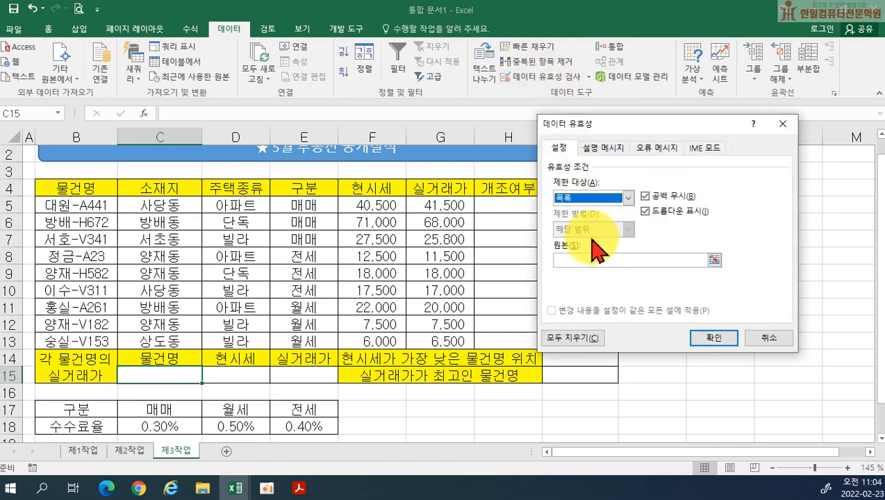
{"action": "left_click", "coordinate": [579, 261]}
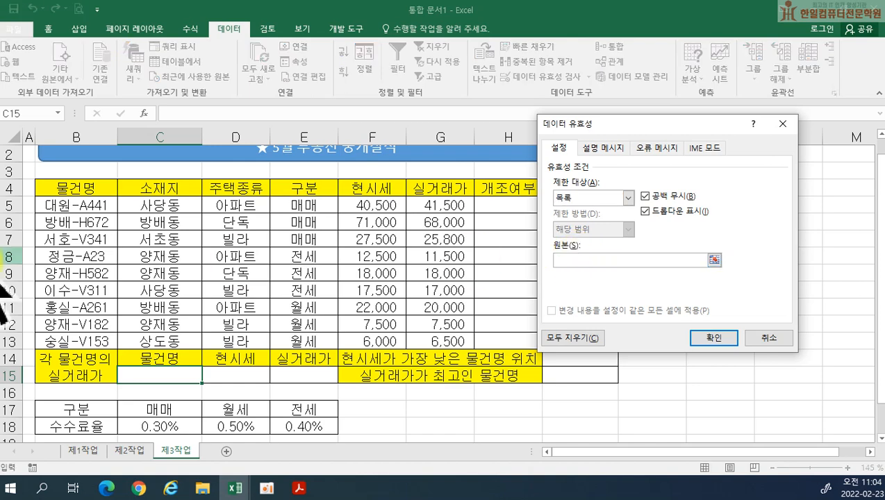
{"action": "left_click_drag", "start_coordinate": [79, 207], "coordinate": [79, 338]}
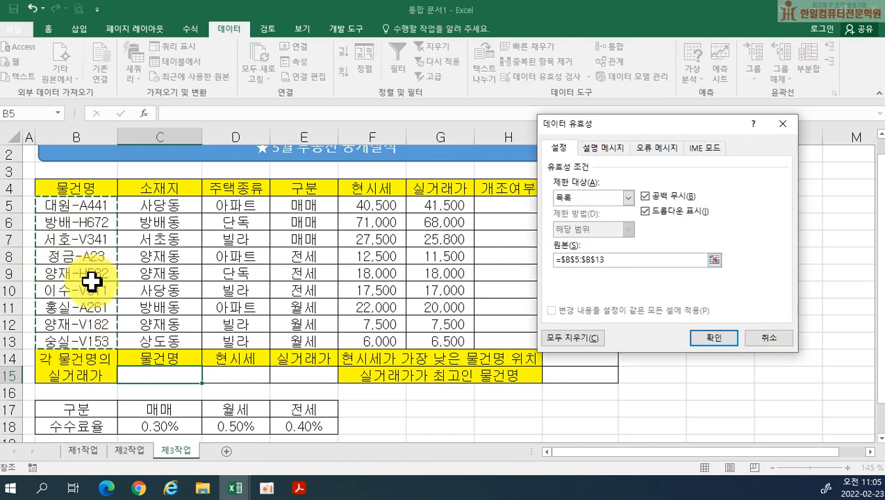
{"action": "left_click", "coordinate": [715, 344]}
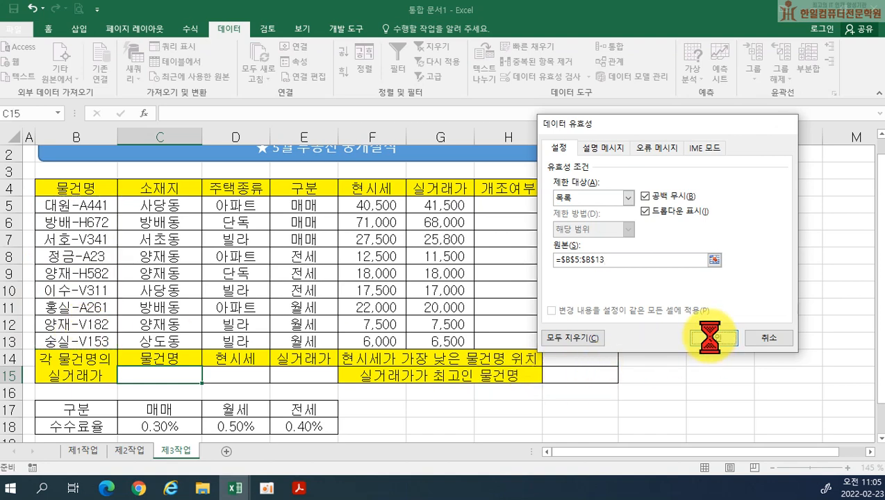
- Choose 서호-V341 from the list in cell C15 and center it horizontally
{"action": "left_click", "coordinate": [207, 377]}
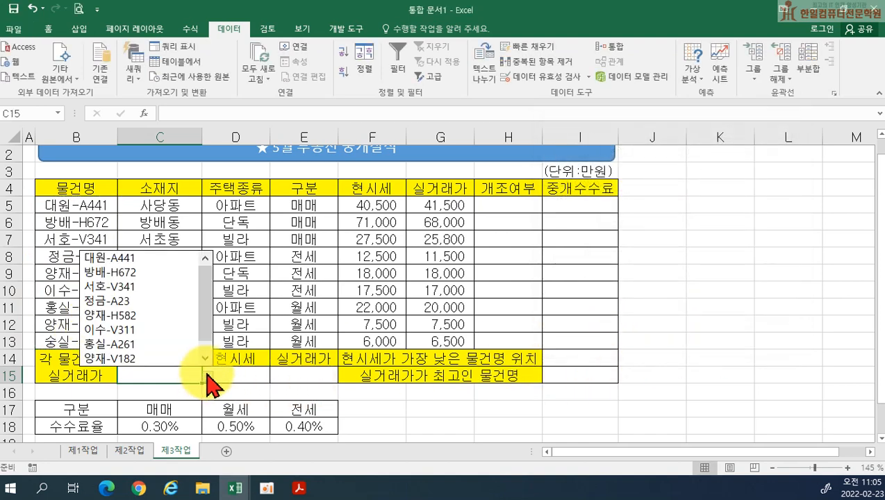
{"action": "left_click", "coordinate": [146, 295]}
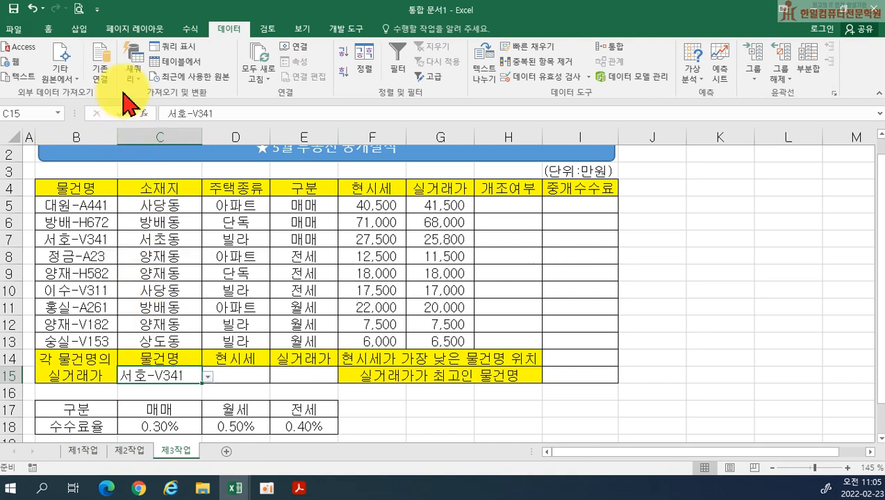
{"action": "left_click", "coordinate": [46, 30]}
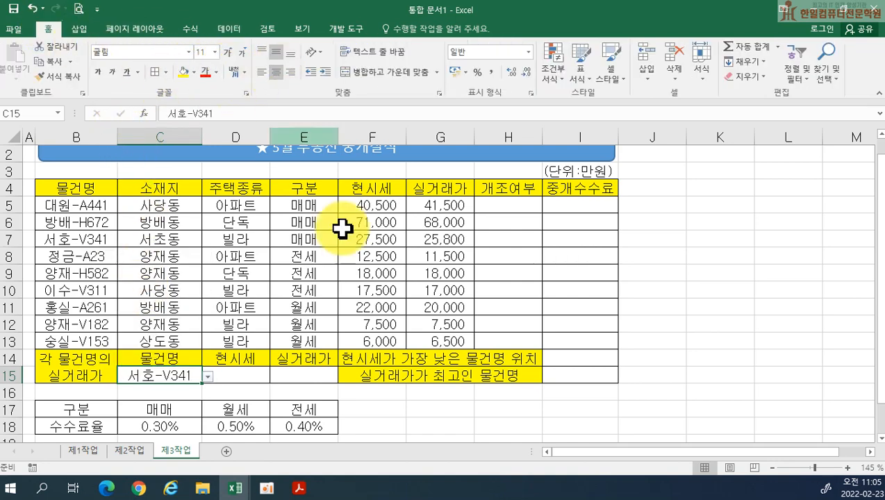
- Enter the formula =RIGHT(B5,1) in cell H5 under 개조여부
{"action": "left_click", "coordinate": [510, 210]}
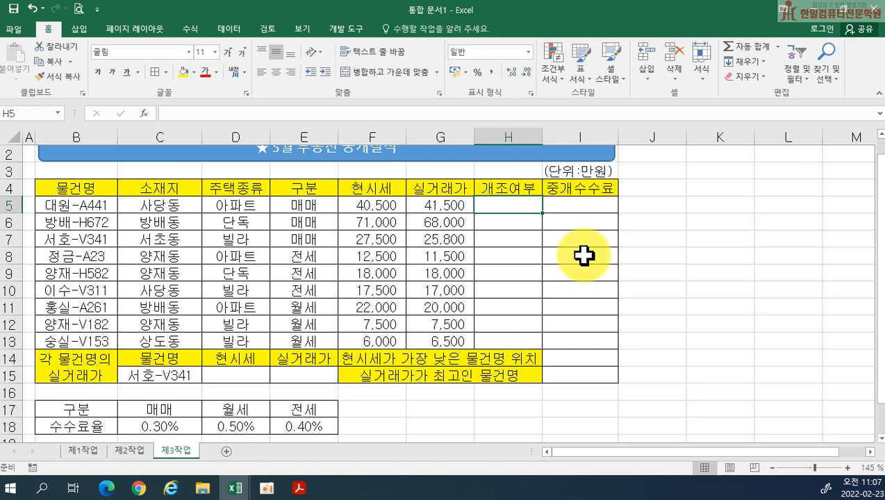
{"action": "type", "text": "="}
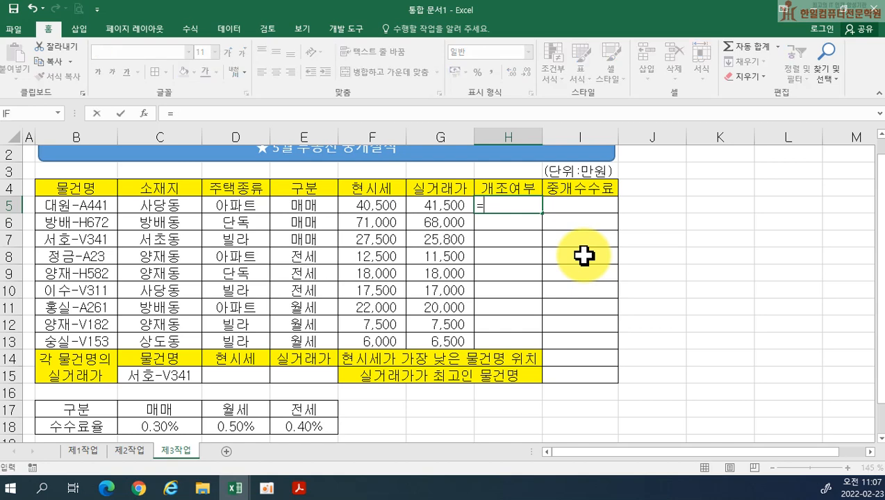
{"action": "type", "text": "RIGHT("}
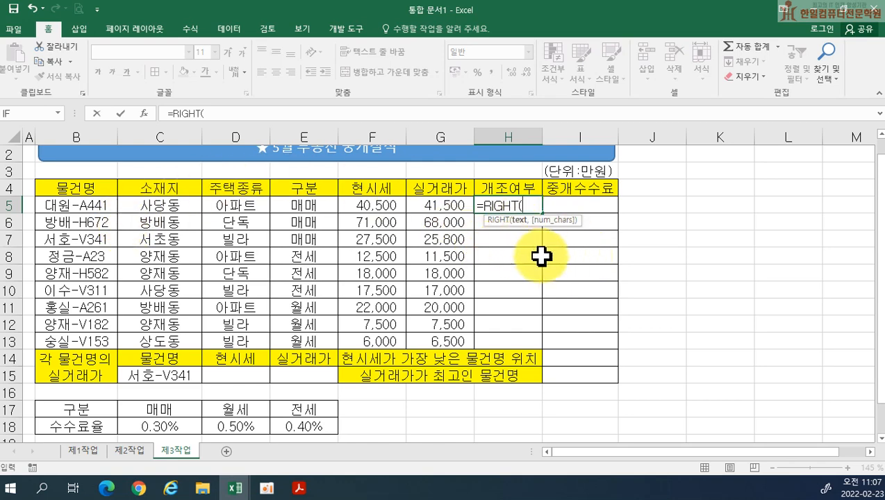
{"action": "left_click", "coordinate": [73, 201]}
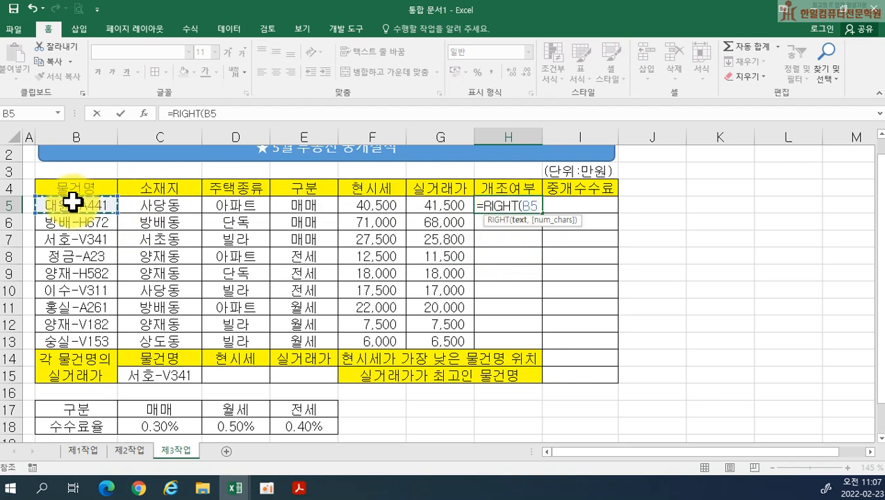
{"action": "type", "text": ","}
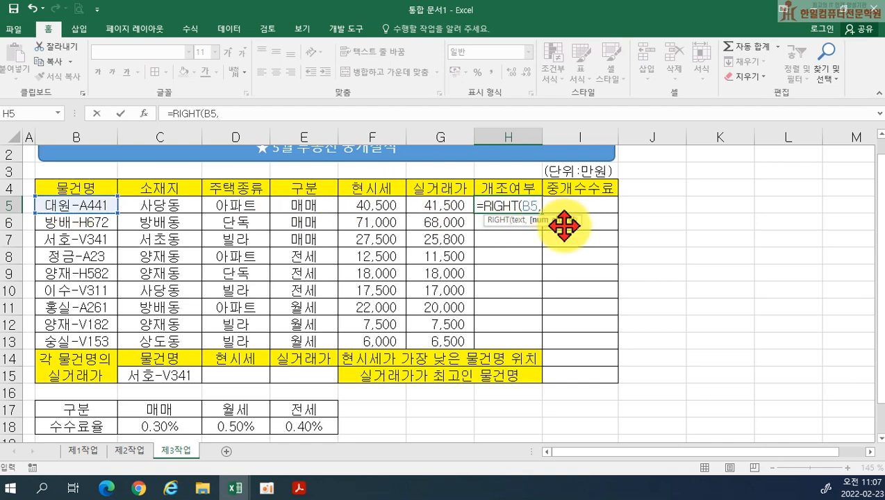
{"action": "type", "text": "1"}
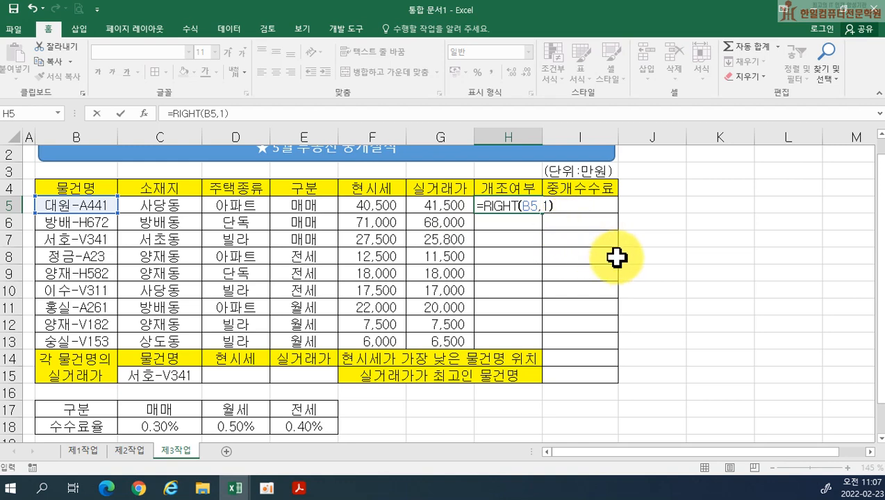
{"action": "key", "text": "Return"}
{"action": "left_click", "coordinate": [510, 206]}
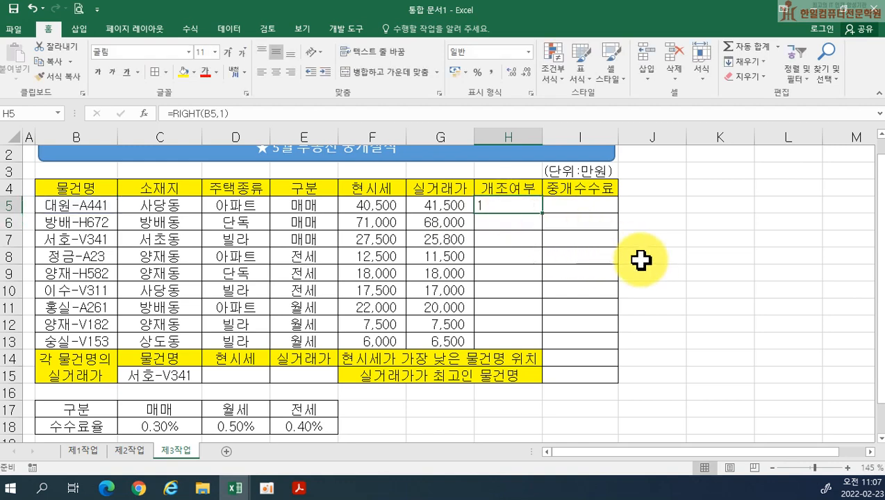
- Fill the RIGHT formula from H5 down to H13 and check the formula in H5
{"action": "left_click_drag", "start_coordinate": [543, 213], "coordinate": [548, 345]}
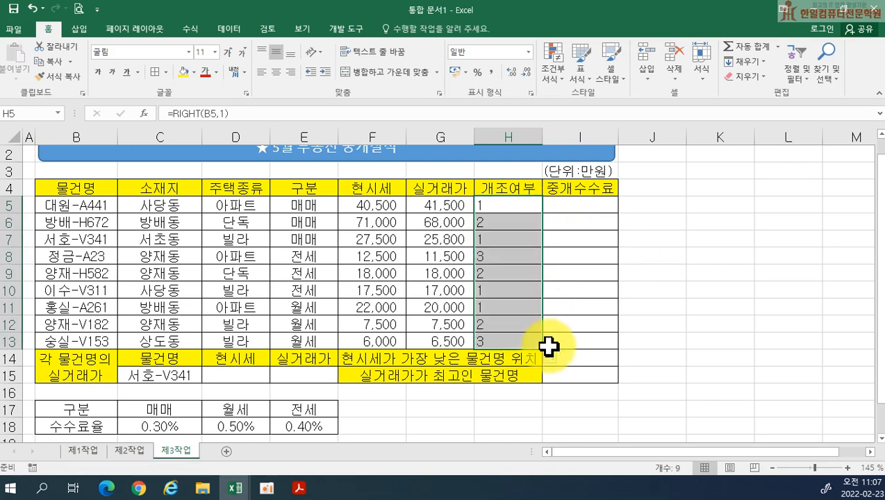
{"action": "double_click", "coordinate": [526, 206]}
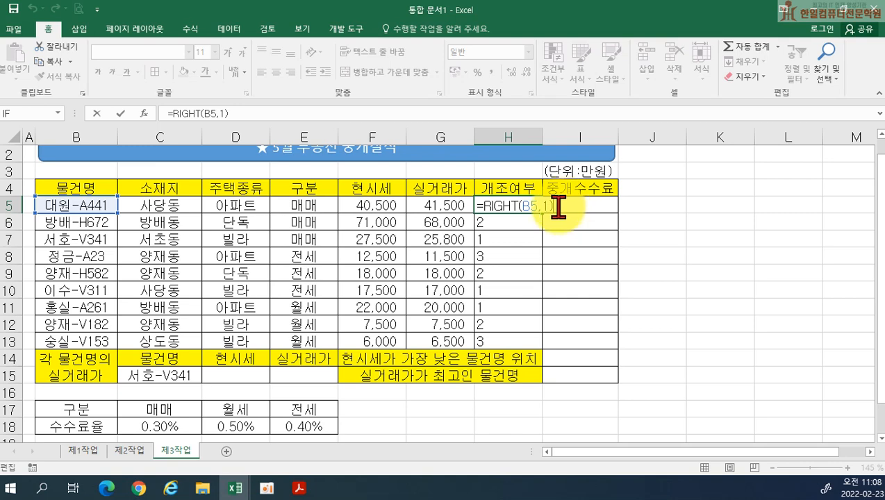
{"action": "key", "text": "Return"}
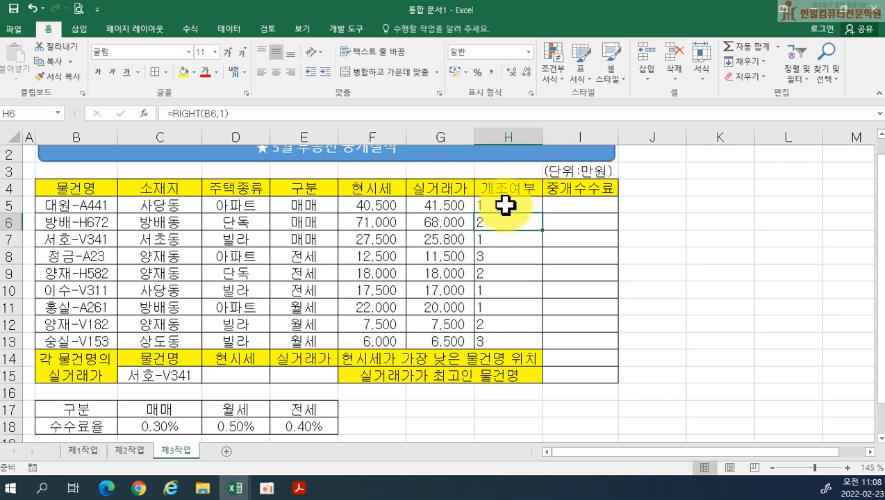
- Change the formula in H5 to =CHOOSE(RIGHT(B5,1),"안함","부분개조","개조")
{"action": "double_click", "coordinate": [508, 204]}
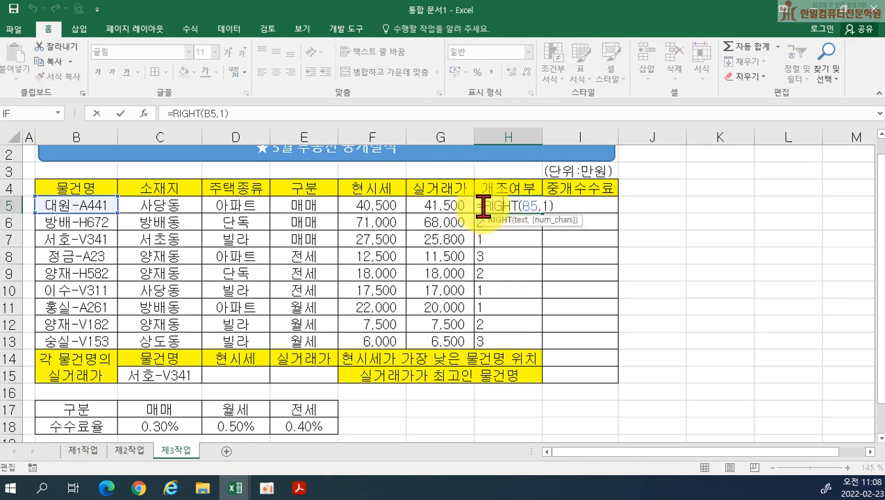
{"action": "left_click", "coordinate": [483, 207]}
{"action": "type", "text": "CHOOSE("}
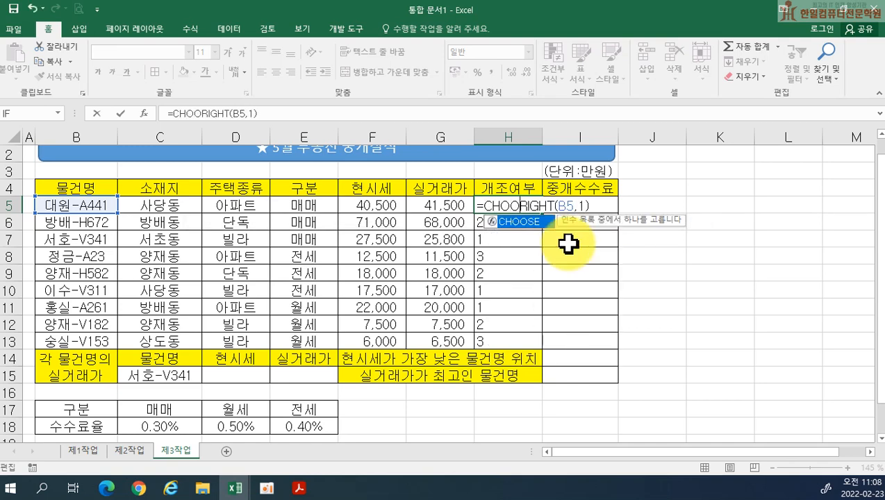
{"action": "key", "text": "End"}
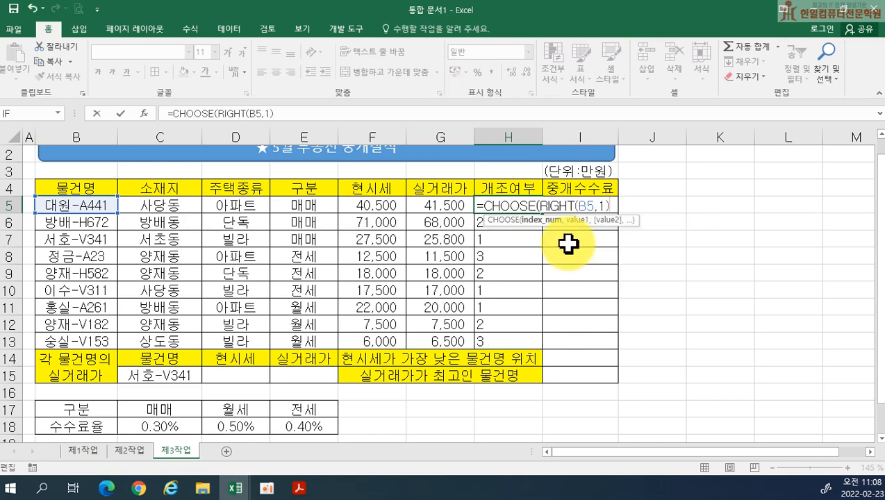
{"action": "type", "text": ","}
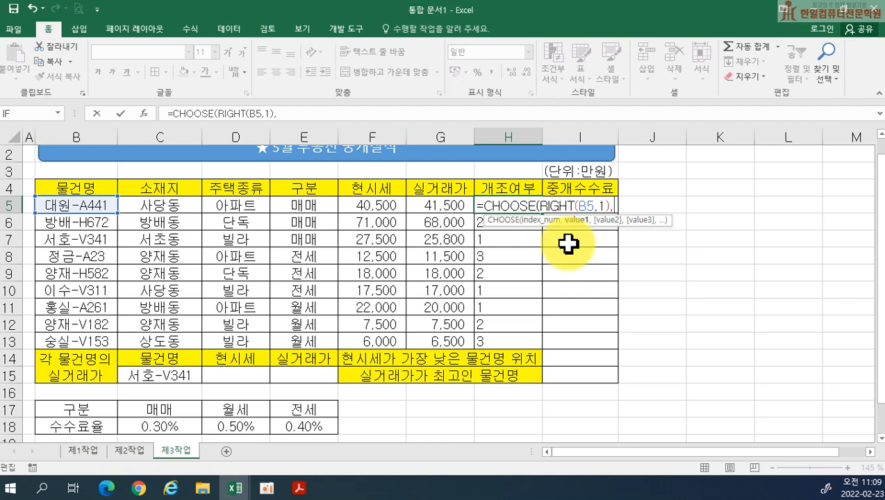
{"action": "type", "text": "\"DKSGKA"}
{"action": "key", "text": "BackSpace"}
{"action": "key", "text": "BackSpace"}
{"action": "key", "text": "BackSpace"}
{"action": "key", "text": "BackSpace"}
{"action": "key", "text": "BackSpace"}
{"action": "key", "text": "BackSpace"}
{"action": "key", "text": "Hangul"}
{"action": "type", "text": "안함\""}
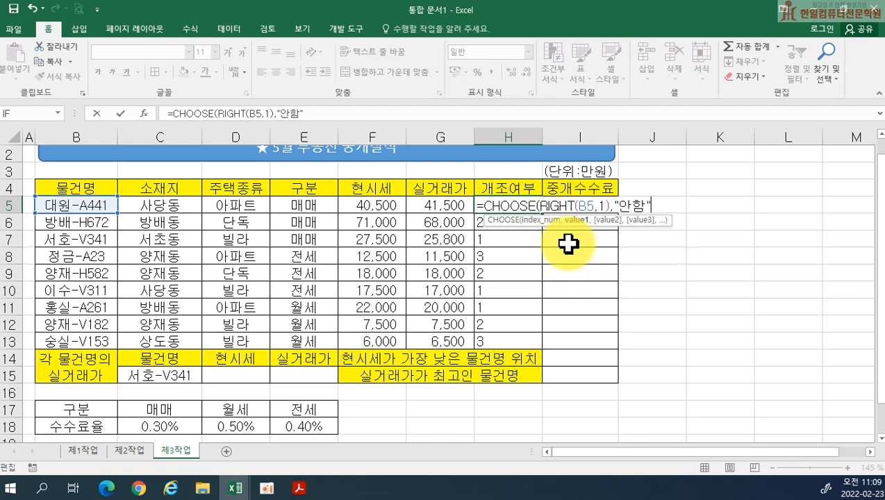
{"action": "type", "text": ",\"부분개조\""}
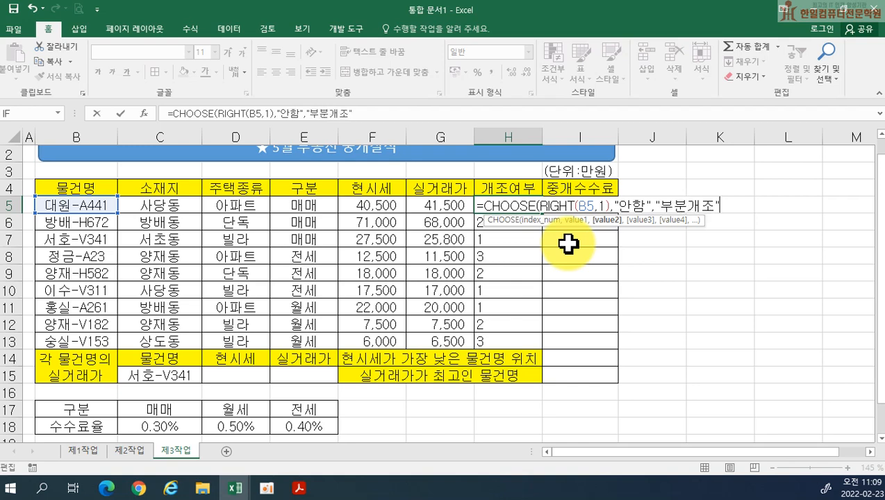
{"action": "type", "text": ",\"개조\")"}
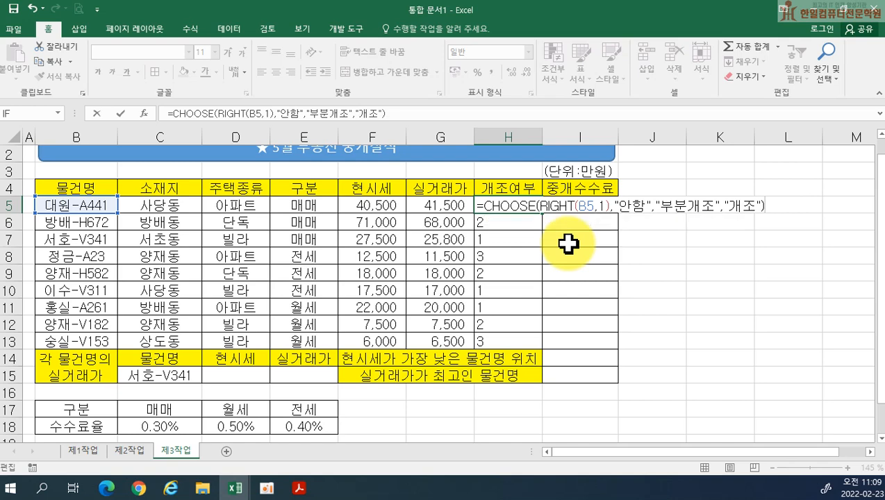
{"action": "key", "text": "Return"}
- Fill the CHOOSE formula from H5 down to H13 and center the 개조여부 values horizontally
{"action": "left_click", "coordinate": [525, 203]}
{"action": "left_click_drag", "start_coordinate": [542, 214], "coordinate": [537, 347]}
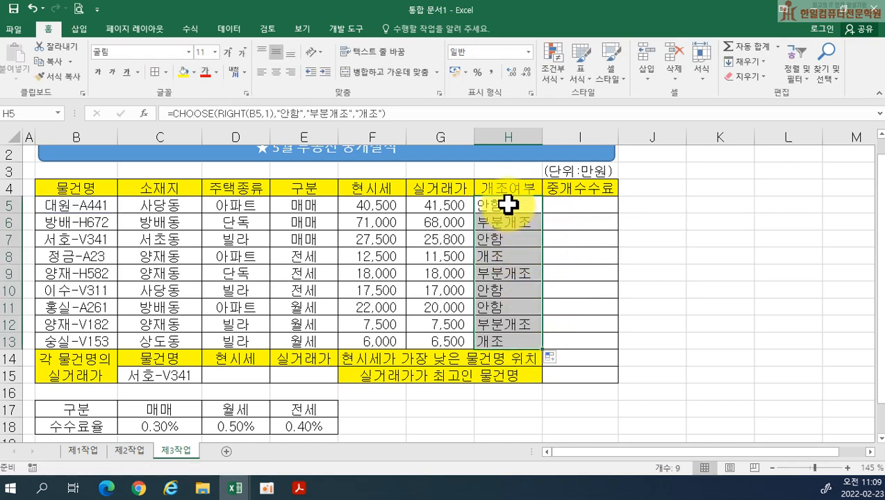
{"action": "left_click", "coordinate": [277, 71]}
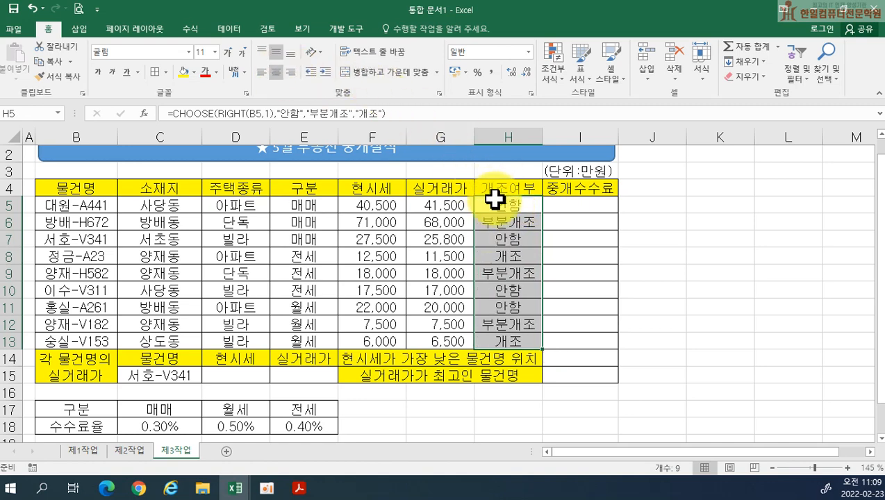
- Copy the full formula text of H5 and paste it into a new Notepad document
{"action": "double_click", "coordinate": [494, 199]}
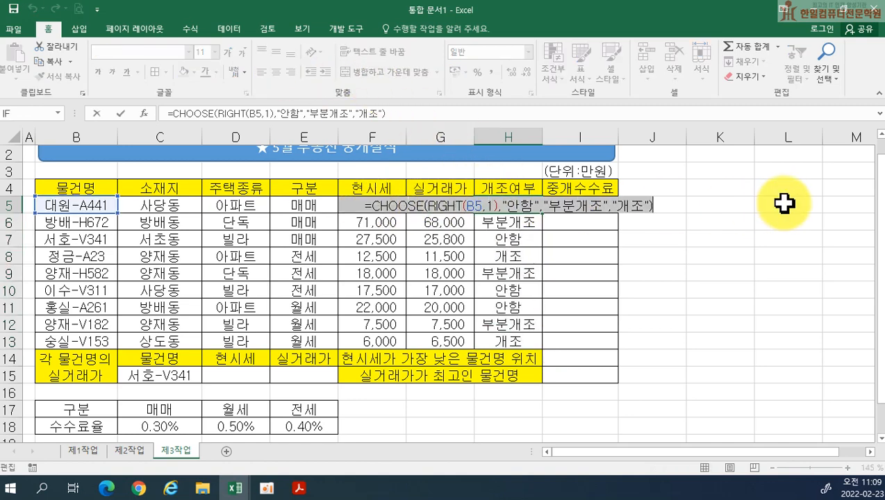
{"action": "key", "text": "Return"}
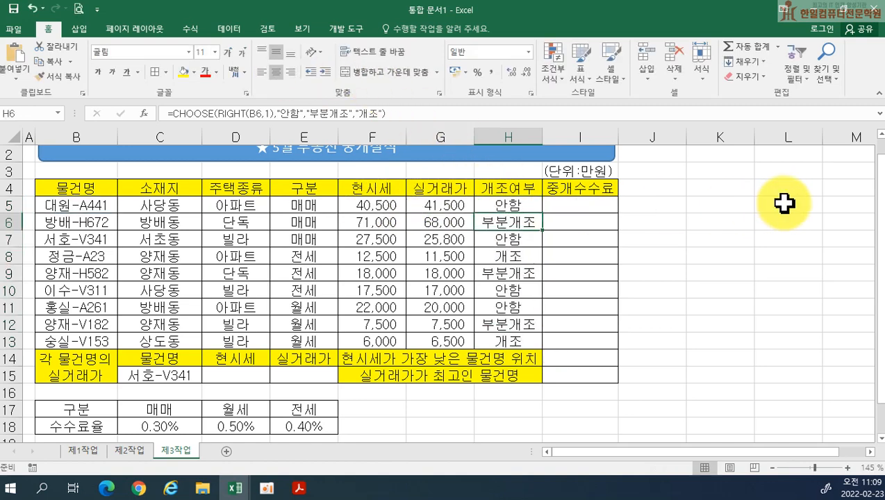
{"action": "left_click", "coordinate": [43, 490]}
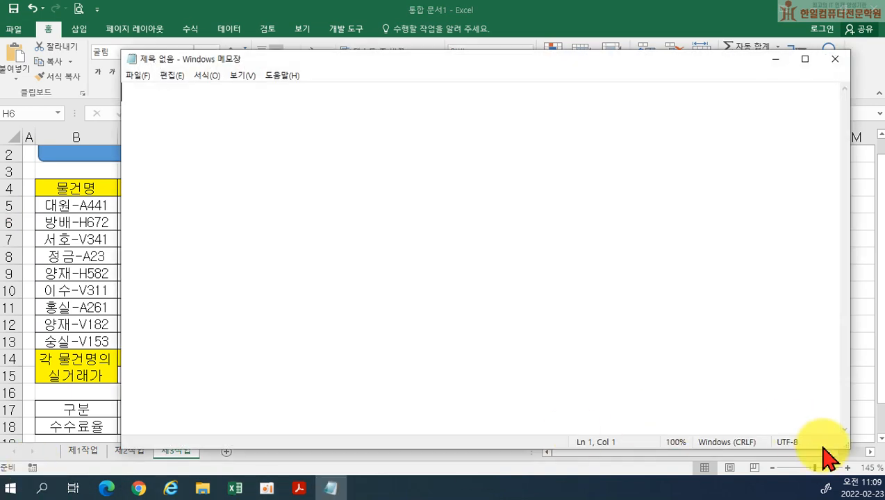
{"action": "type", "text": "=CHOOSE(RIGHT(B5,1),\"안함\",\"부분개조\",\"개조\")"}
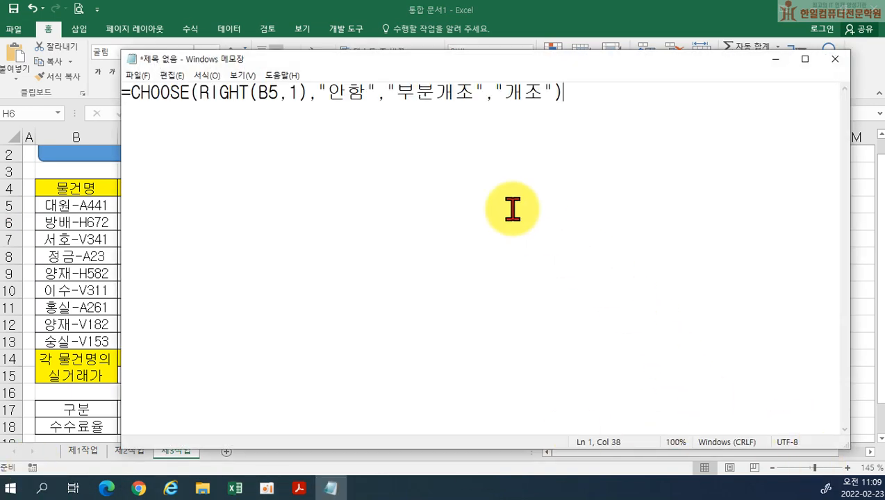
- Move the Notepad window below the table's upper rows and prefix the pasted formula with the number (1)
{"action": "left_click_drag", "start_coordinate": [366, 57], "coordinate": [421, 272]}
{"action": "left_click", "coordinate": [188, 299]}
{"action": "key", "text": "Home"}
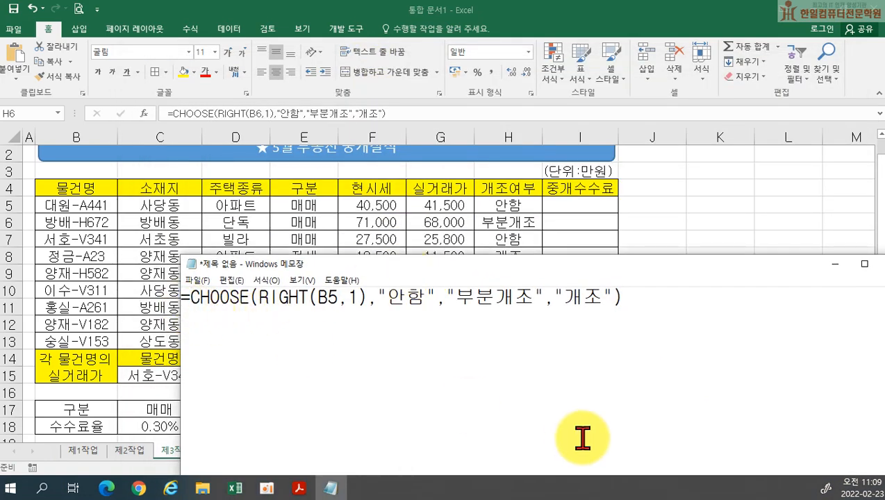
{"action": "type", "text": "(1)"}
{"action": "left_click", "coordinate": [711, 338]}
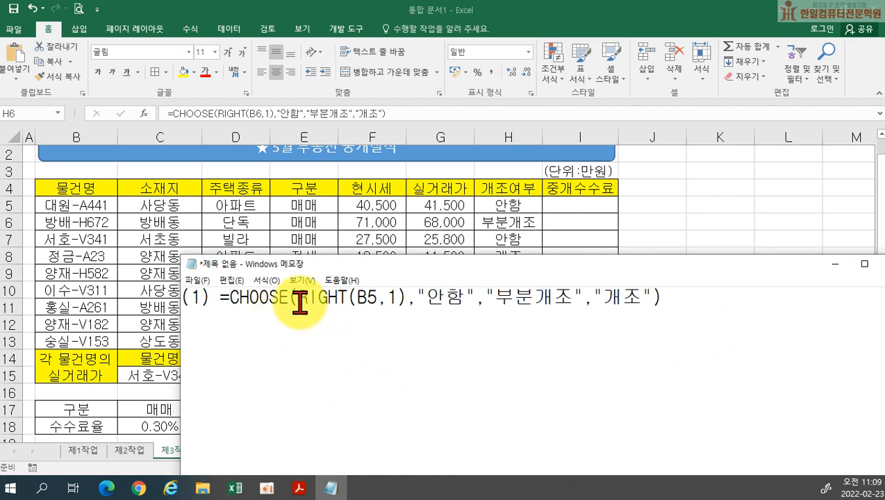
- Examine the RIGHT(B5,1) argument in the Notepad formula, then return to Excel and review the CHOOSE formula in H5
{"action": "left_click_drag", "start_coordinate": [299, 299], "coordinate": [408, 303]}
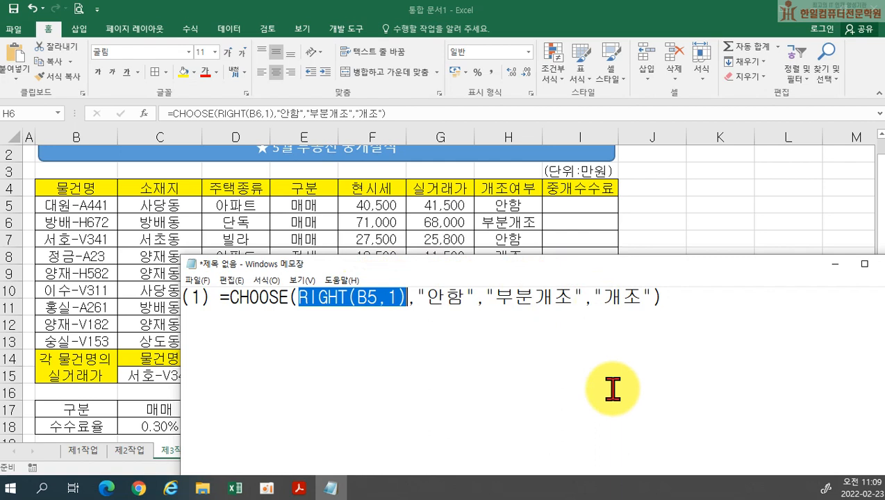
{"action": "left_click", "coordinate": [668, 303]}
{"action": "left_click_drag", "start_coordinate": [537, 270], "coordinate": [529, 340]}
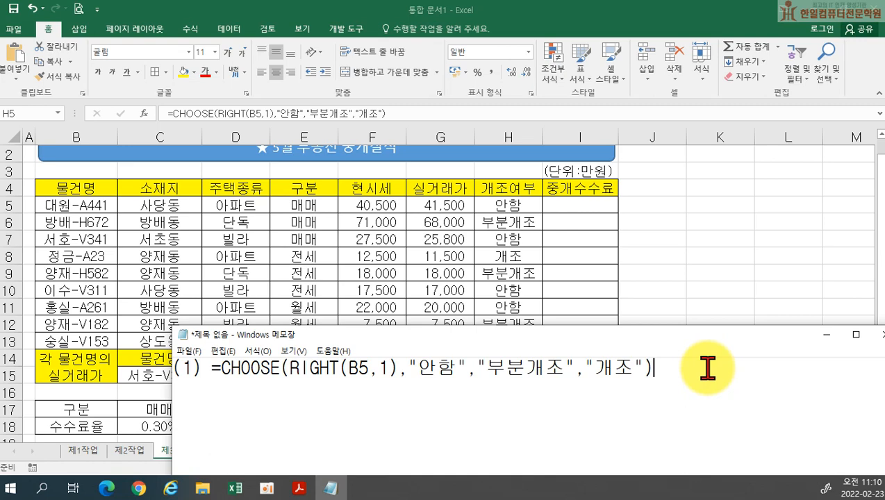
{"action": "left_click", "coordinate": [588, 199]}
{"action": "double_click", "coordinate": [588, 199]}
{"action": "type", "text": "=CHOOSE(RIGHT(B5,1),\"안함\",\"부분개조\",\"개조\")"}
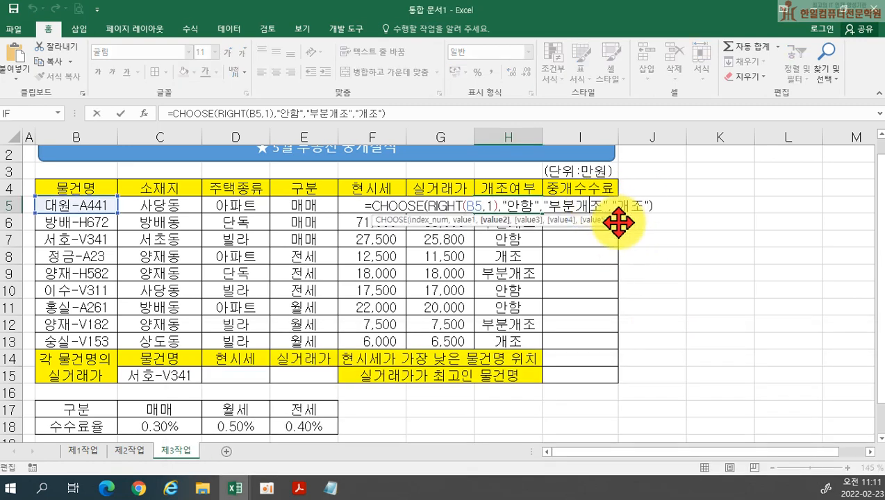
{"action": "key", "text": "Escape"}
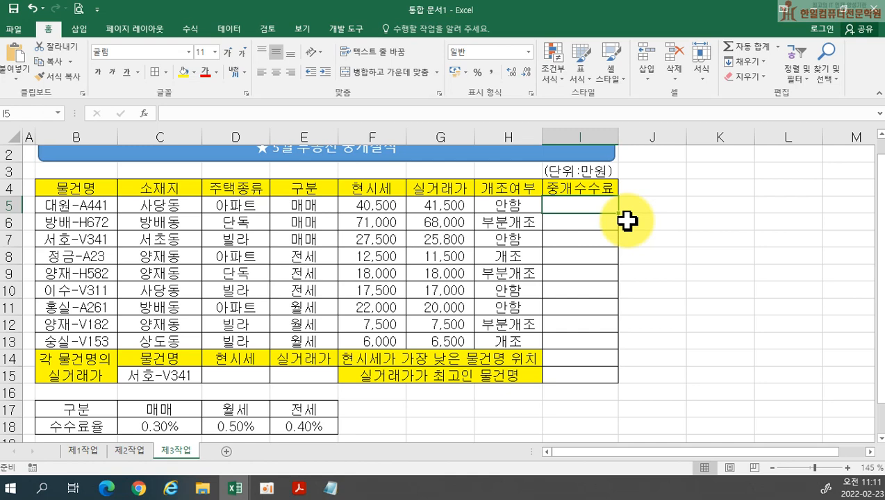
- Examine the fee-rate table's 구분 headers in row 17 and 수수료율 values in row 18 for the 중개수수료 lookup
{"action": "left_click_drag", "start_coordinate": [126, 220], "coordinate": [447, 220]}
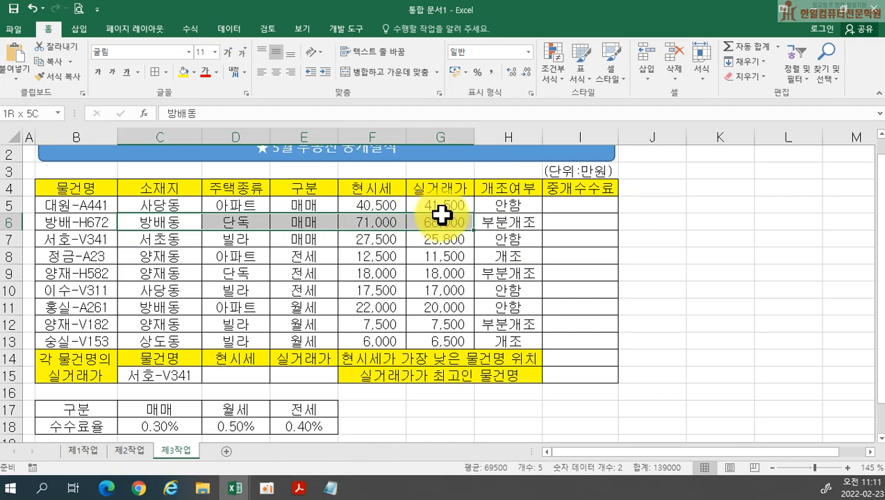
{"action": "left_click", "coordinate": [547, 340]}
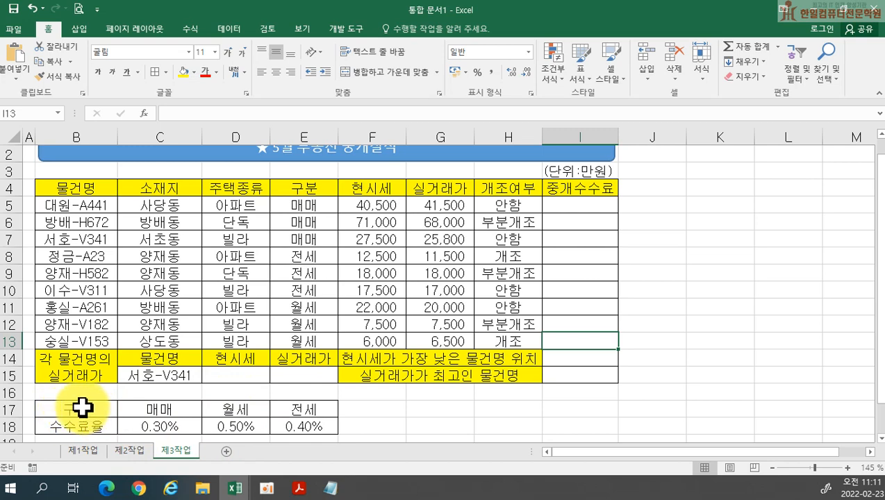
{"action": "left_click", "coordinate": [171, 409]}
{"action": "left_click", "coordinate": [241, 404]}
{"action": "left_click", "coordinate": [306, 404]}
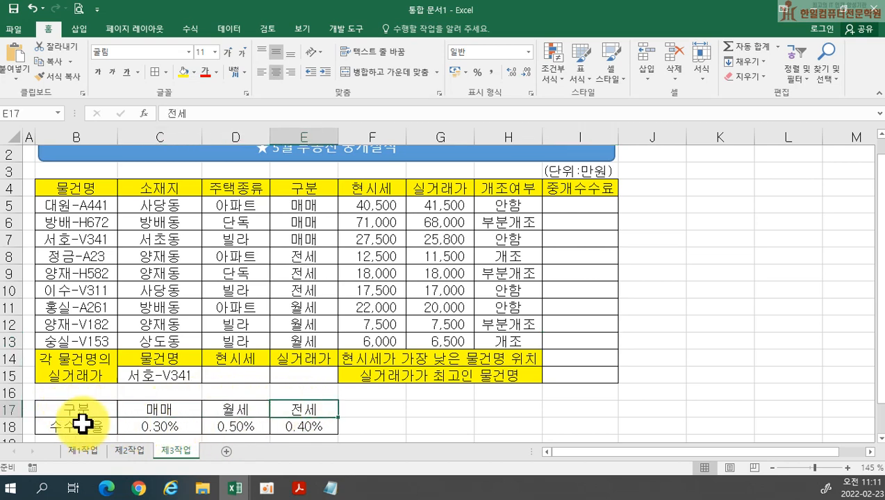
{"action": "left_click", "coordinate": [162, 421]}
{"action": "left_click", "coordinate": [234, 424]}
{"action": "left_click", "coordinate": [300, 419]}
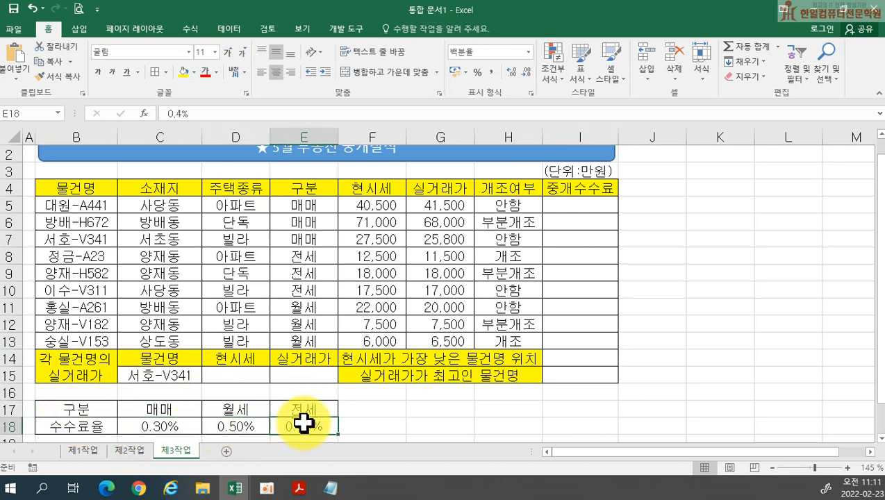
{"action": "left_click_drag", "start_coordinate": [79, 409], "coordinate": [277, 409]}
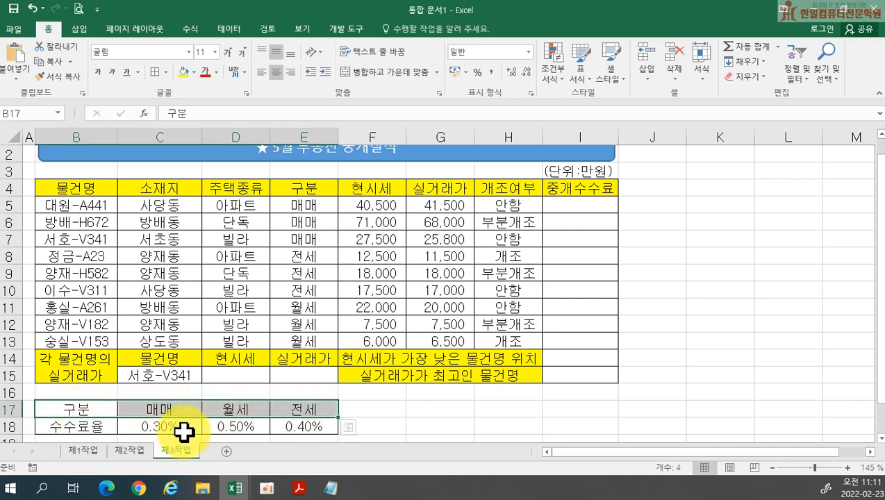
{"action": "left_click_drag", "start_coordinate": [71, 421], "coordinate": [313, 425]}
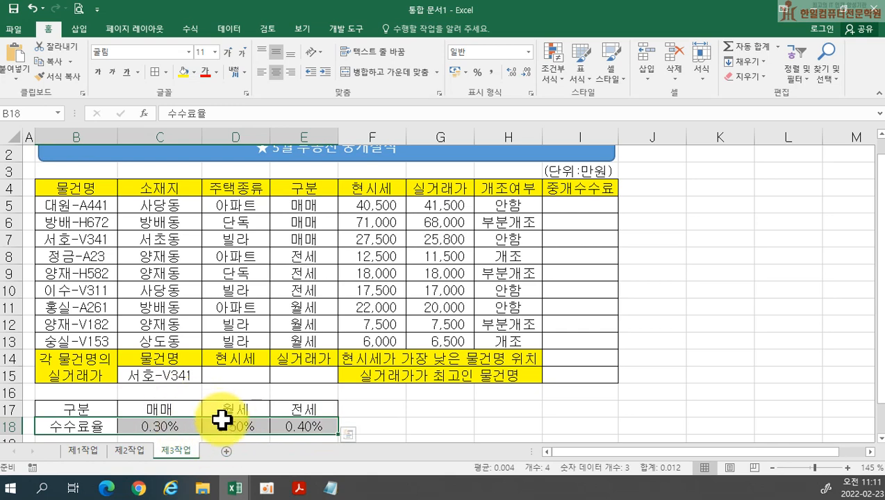
- Start an HLOOKUP formula in I5 under 중개수수료, using the 구분 value in E5 as the lookup value
{"action": "left_click", "coordinate": [557, 203]}
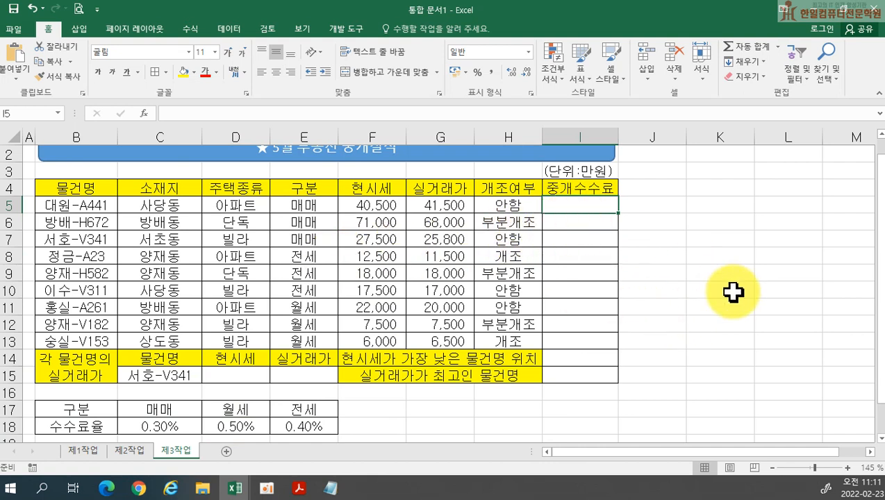
{"action": "type", "text": "=ㅗ"}
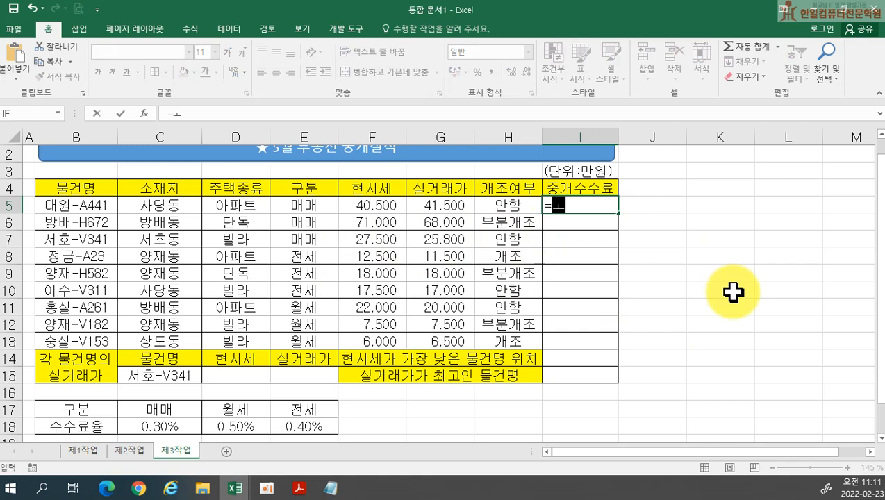
{"action": "key", "text": "BackSpace"}
{"action": "type", "text": "HLOOKUP("}
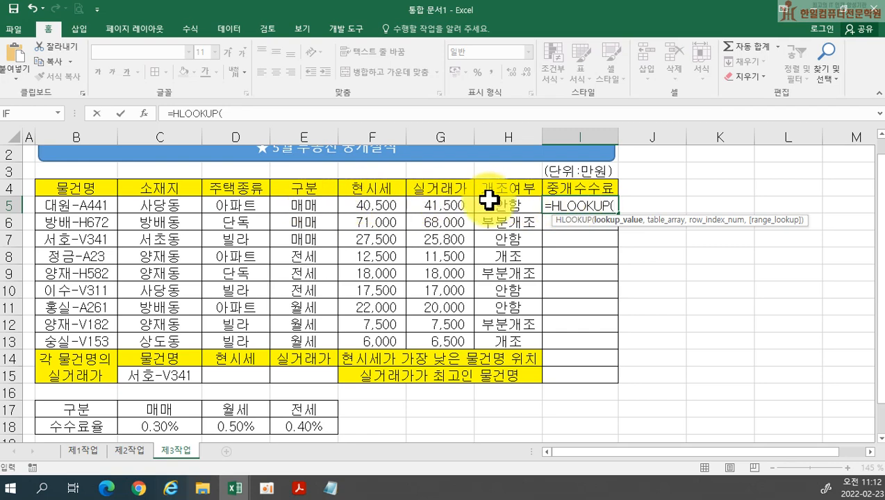
{"action": "left_click", "coordinate": [312, 205]}
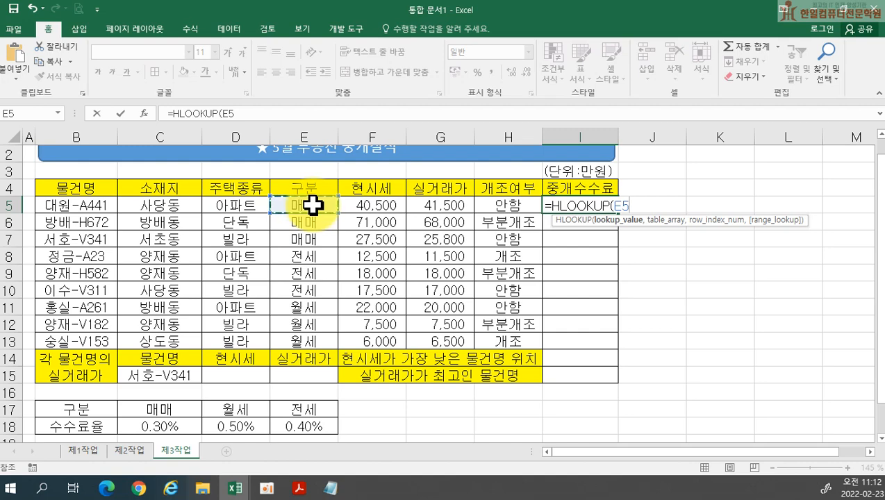
{"action": "type", "text": ","}
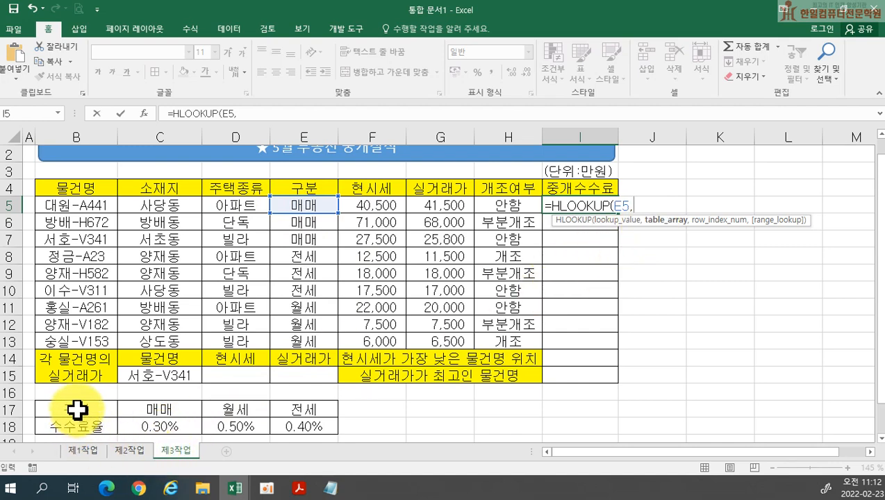
- Complete the I5 HLOOKUP with the absolute range $B$17:$E$18, row index 2 and exact match 0
{"action": "left_click_drag", "start_coordinate": [102, 408], "coordinate": [320, 417]}
{"action": "left_click_drag", "start_coordinate": [141, 412], "coordinate": [305, 429]}
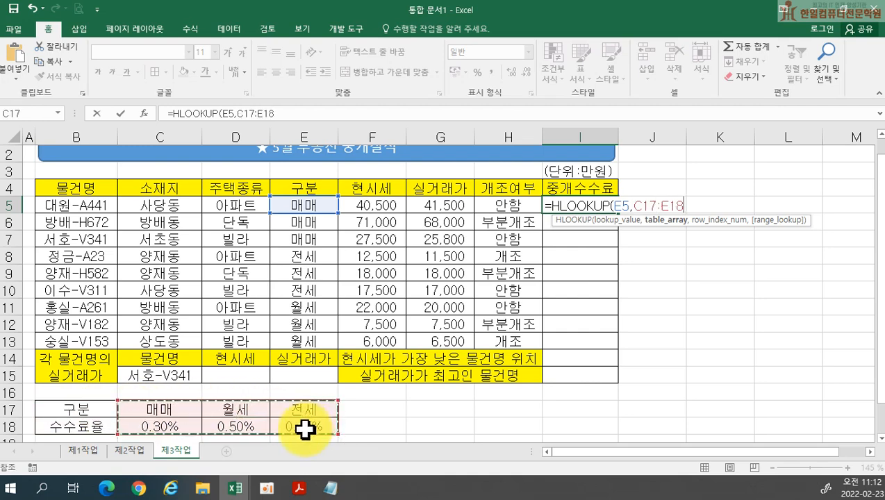
{"action": "left_click_drag", "start_coordinate": [94, 410], "coordinate": [306, 427]}
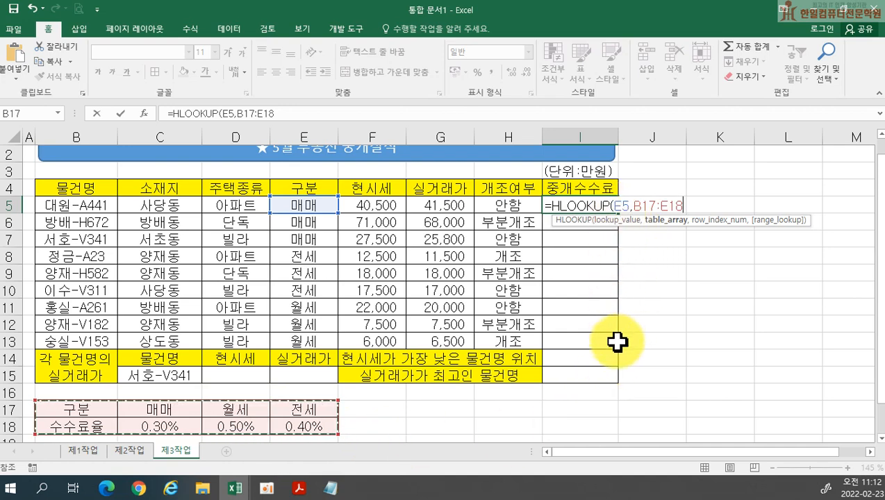
{"action": "key", "text": "F4"}
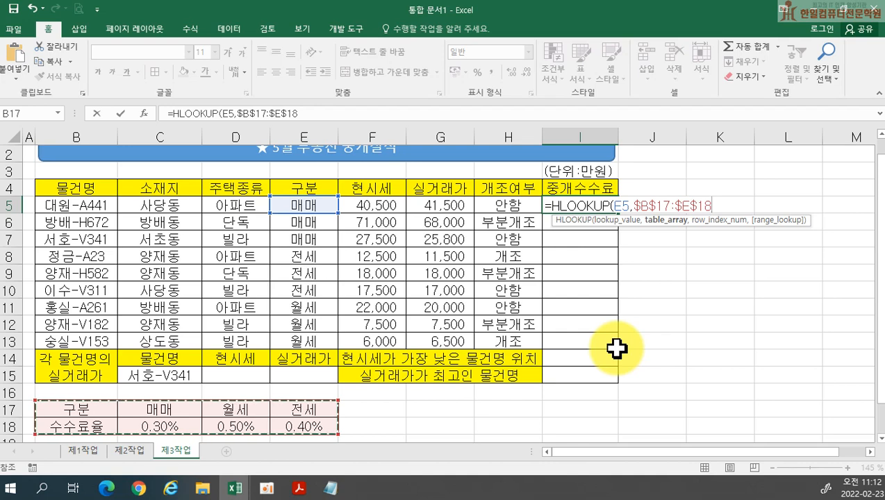
{"action": "type", "text": ",2"}
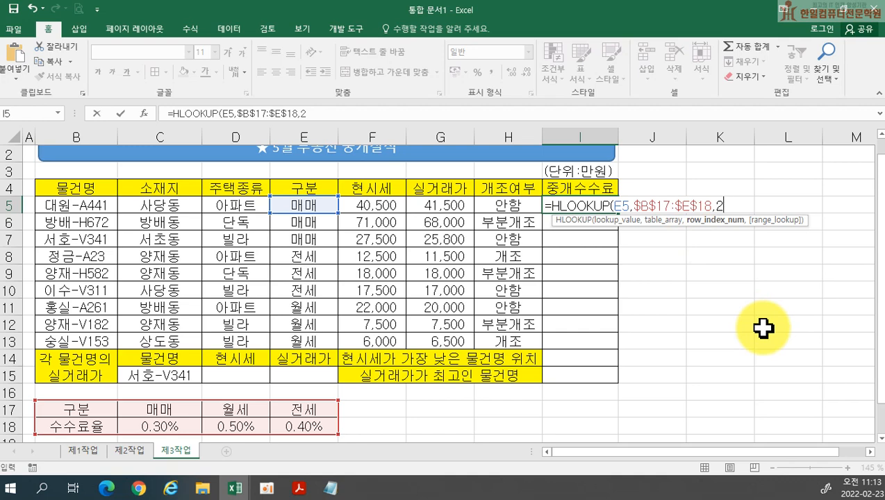
{"action": "type", "text": ","}
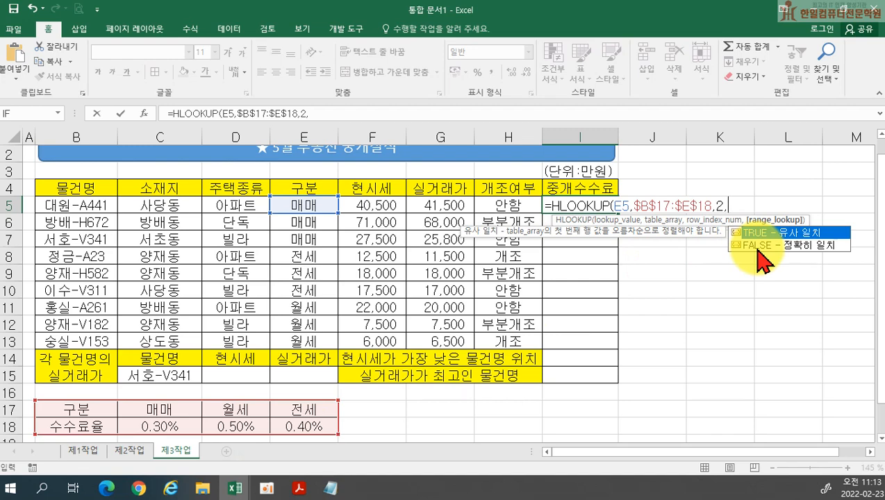
{"action": "type", "text": "0)"}
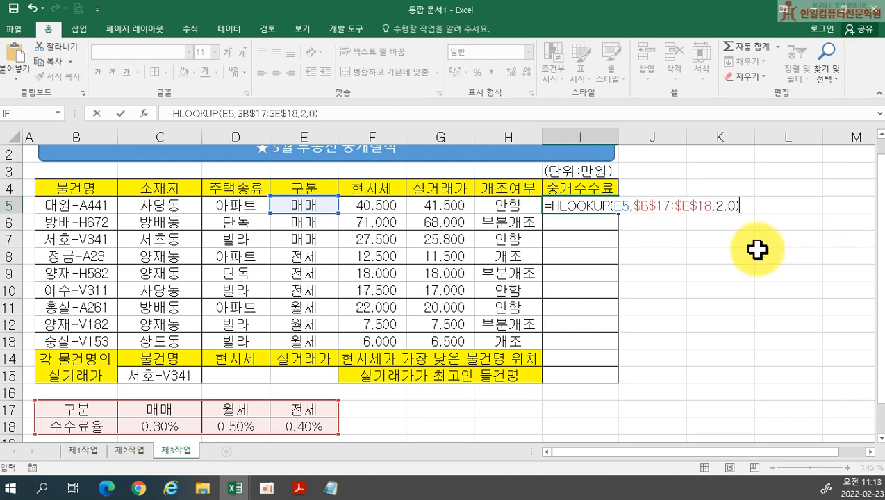
{"action": "key", "text": "Return"}
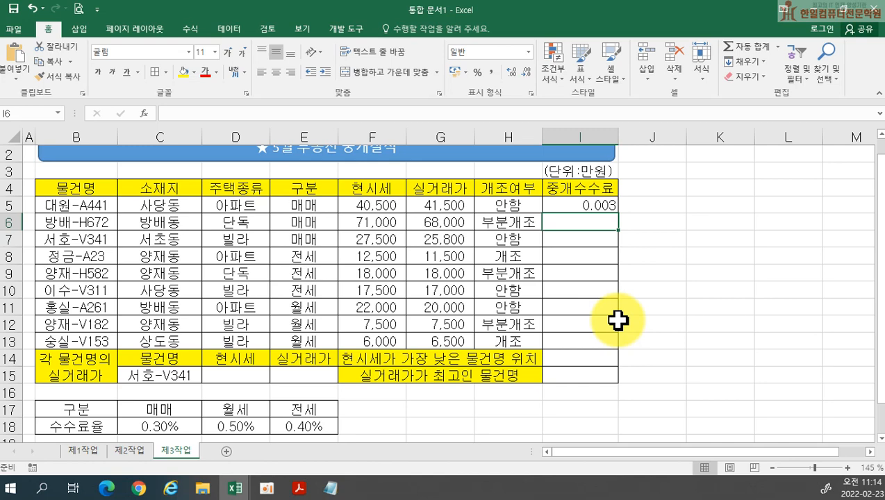
- Multiply the HLOOKUP result in I5 by the 실거래가 in G5, and fill the formula down through I13
{"action": "double_click", "coordinate": [558, 207]}
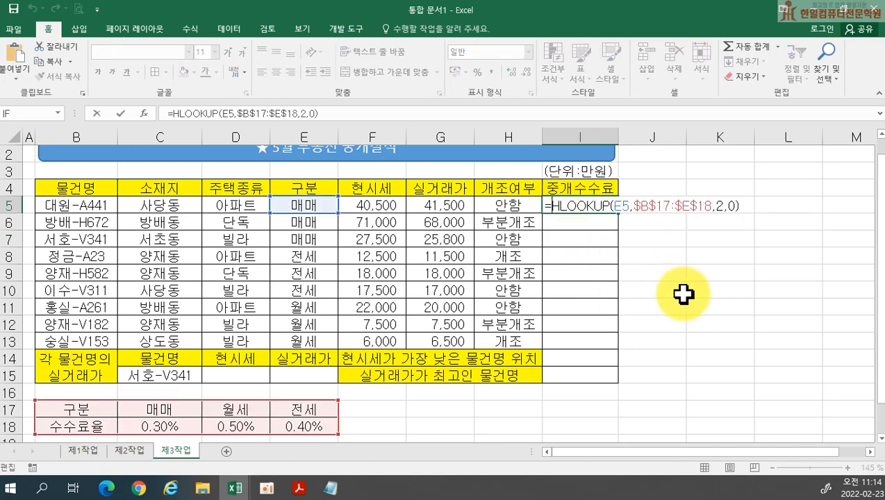
{"action": "left_click", "coordinate": [446, 206]}
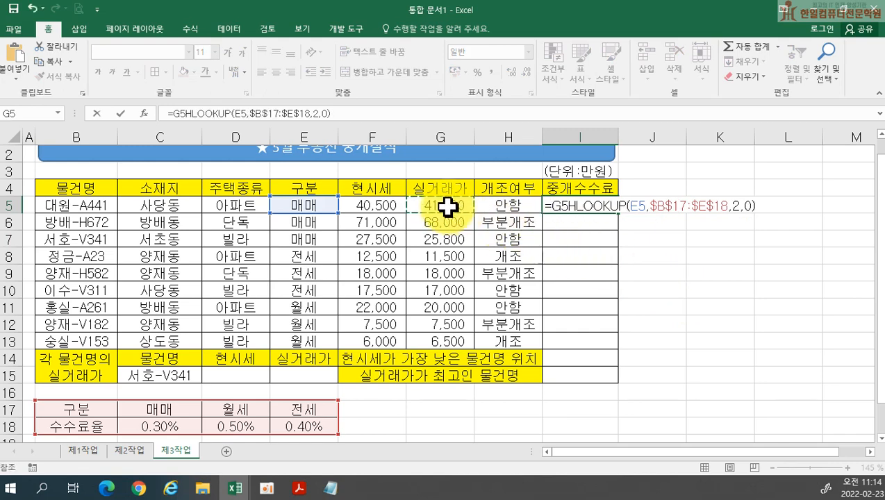
{"action": "type", "text": "*"}
{"action": "key", "text": "Return"}
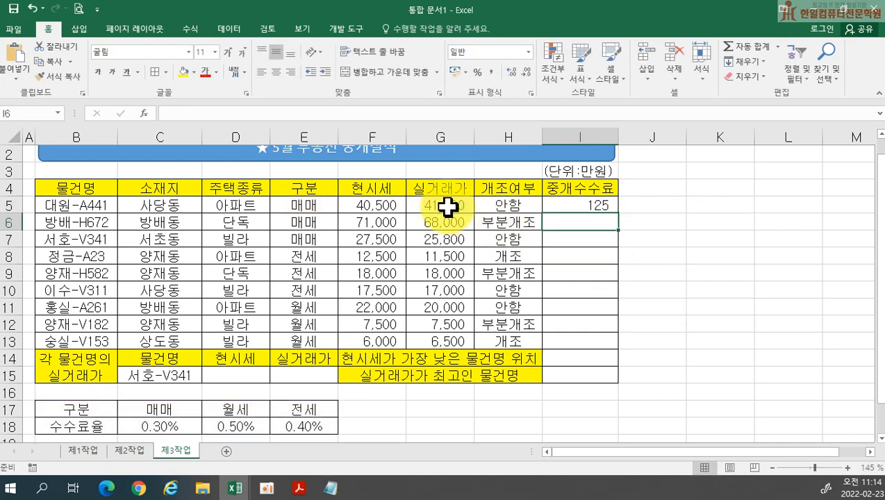
{"action": "left_click", "coordinate": [589, 207]}
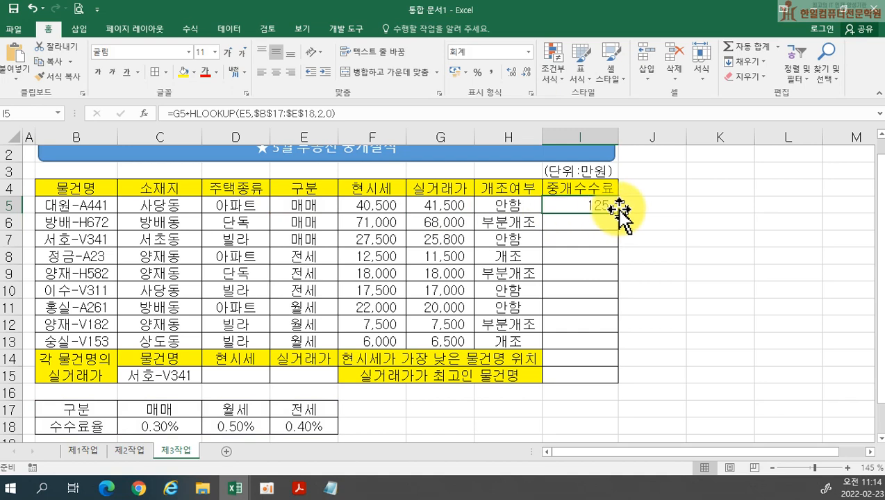
{"action": "left_click_drag", "start_coordinate": [620, 213], "coordinate": [624, 347]}
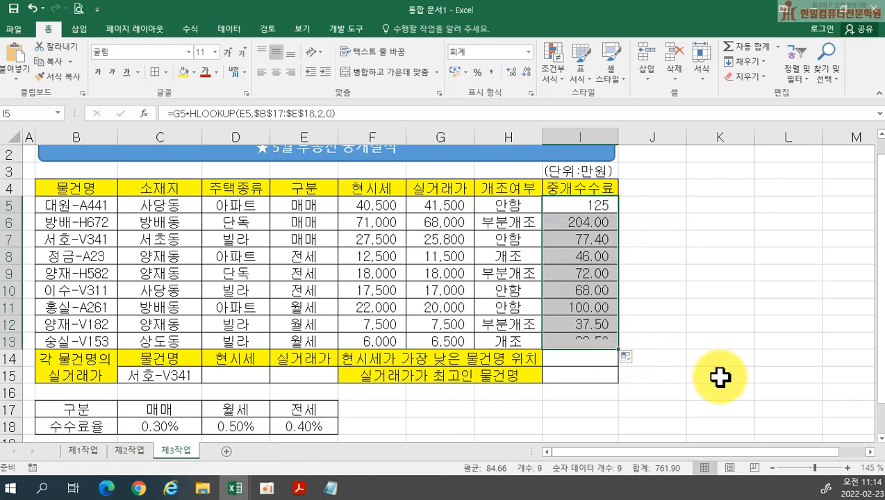
- Wrap the whole G5*HLOOKUP formula in I5 in TRUNC without a digits argument, and fill it down through I13
{"action": "double_click", "coordinate": [603, 202]}
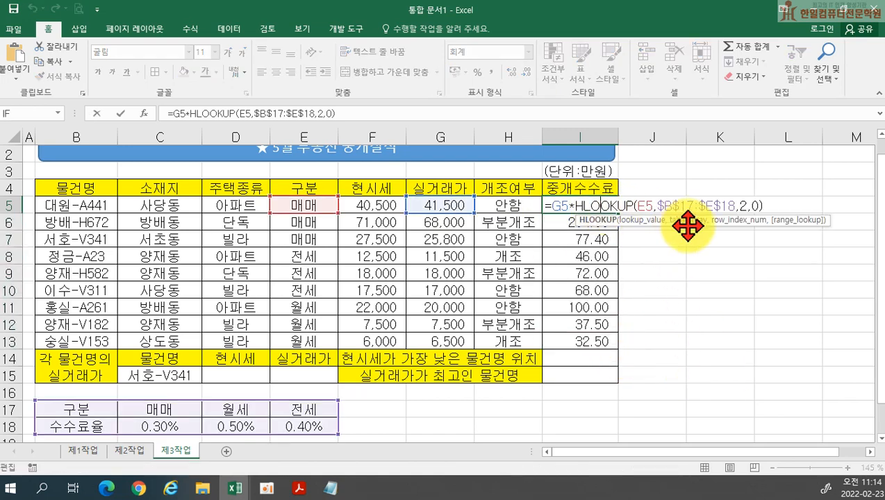
{"action": "left_click", "coordinate": [767, 207]}
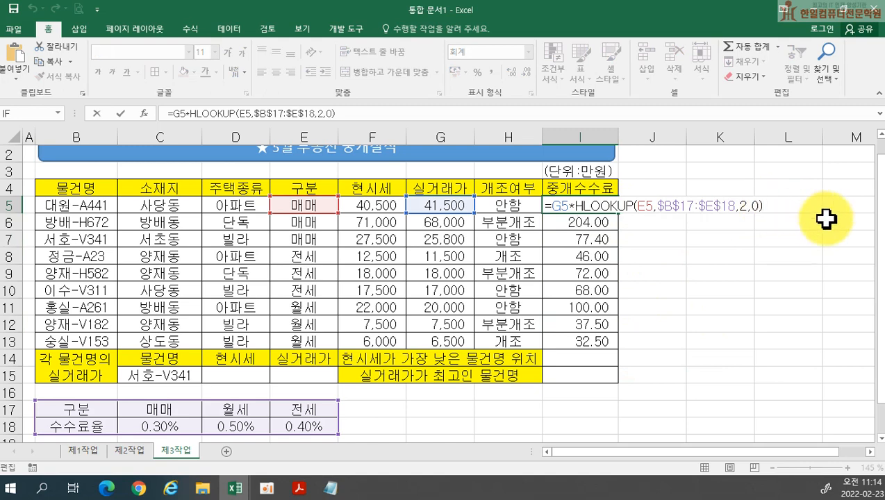
{"action": "key", "text": "Return"}
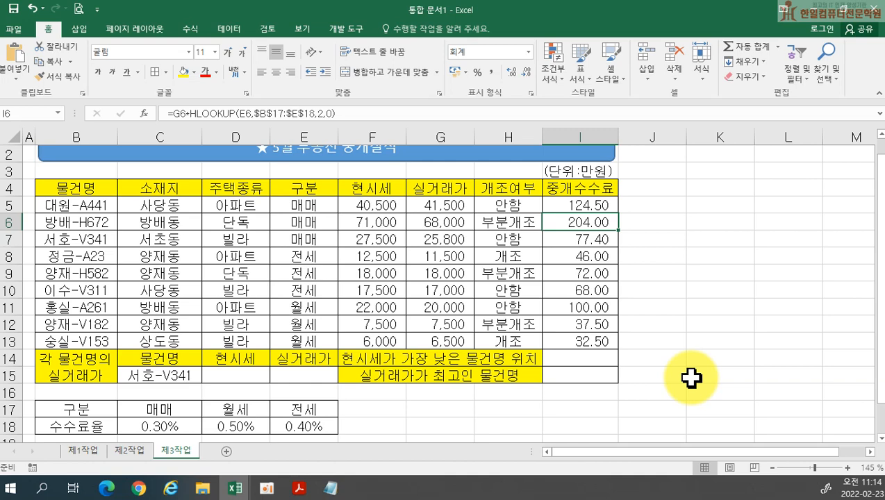
{"action": "double_click", "coordinate": [559, 205]}
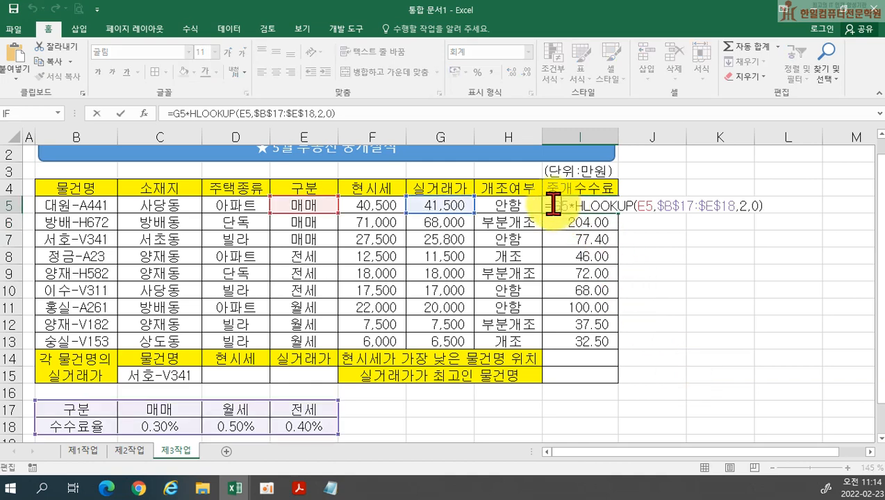
{"action": "type", "text": "TR"}
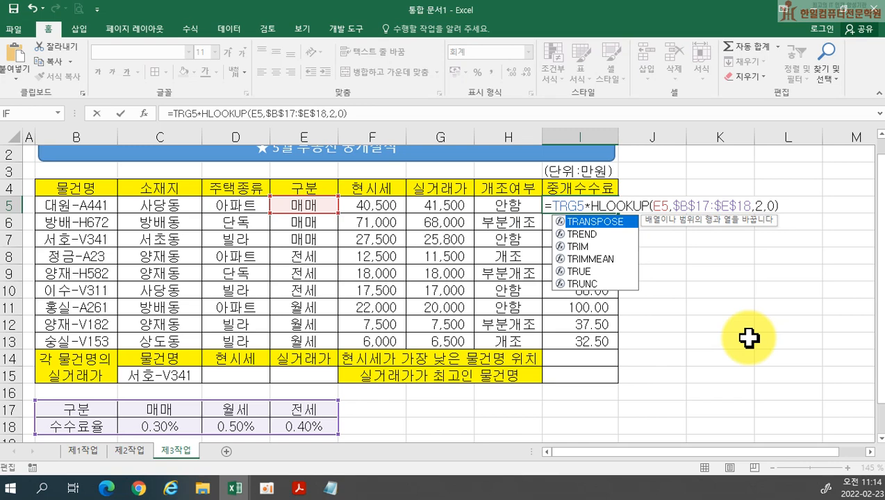
{"action": "type", "text": "U"}
{"action": "type", "text": "N"}
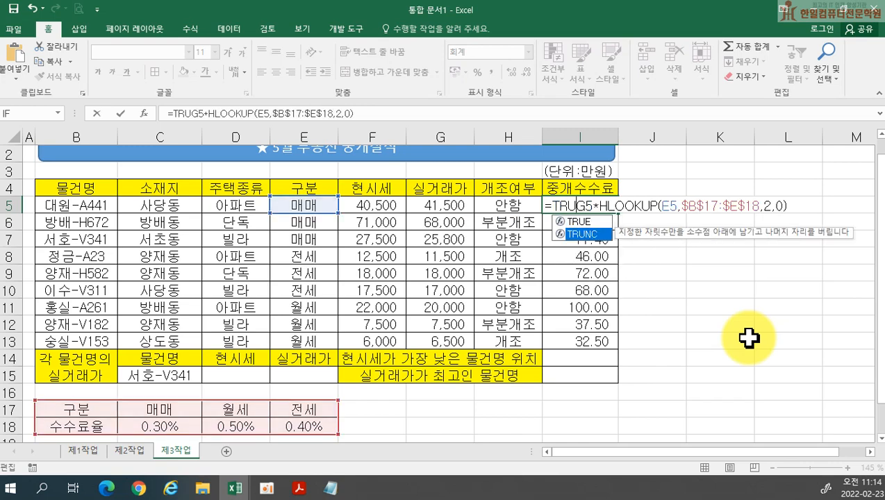
{"action": "key", "text": "Tab"}
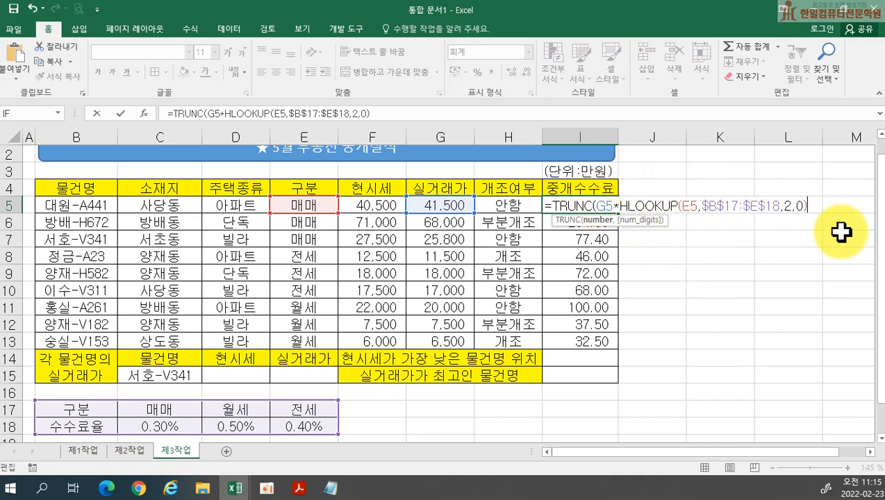
{"action": "type", "text": ")"}
{"action": "key", "text": "Return"}
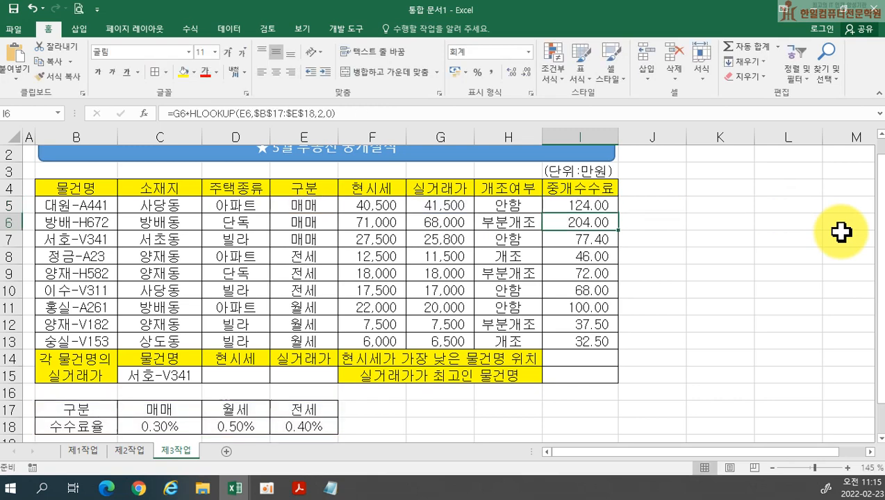
{"action": "left_click", "coordinate": [605, 205]}
{"action": "left_click_drag", "start_coordinate": [618, 212], "coordinate": [626, 345]}
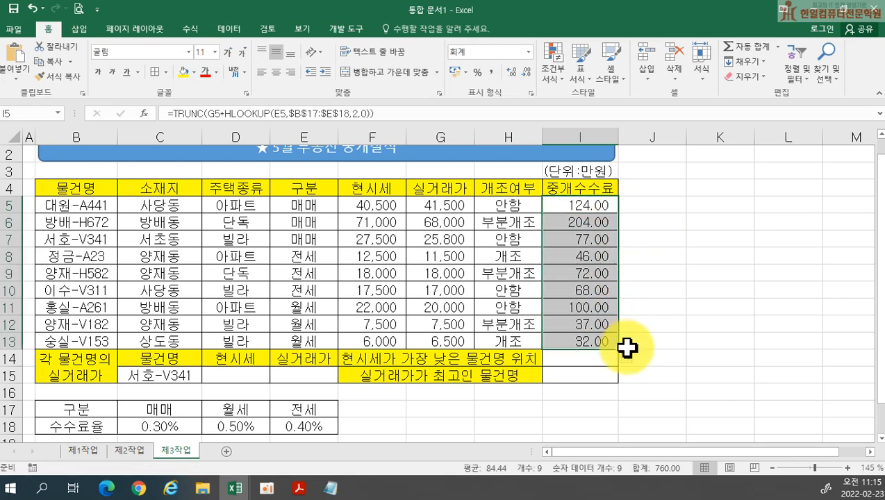
- Copy the full formula text of I5 and paste it into Notepad as item (2), separated by a blank line from item (1)
{"action": "double_click", "coordinate": [550, 205]}
{"action": "left_click_drag", "start_coordinate": [545, 205], "coordinate": [879, 227]}
{"action": "key", "text": "ctrl+c"}
{"action": "key", "text": "Return"}
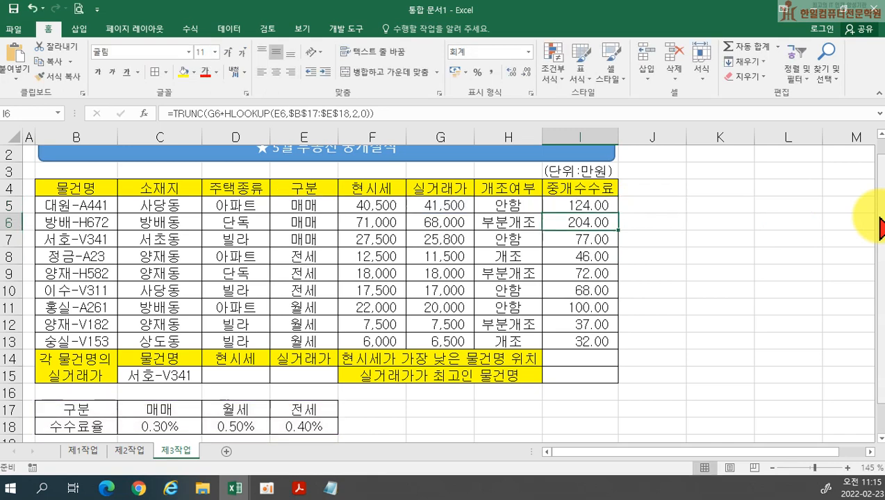
{"action": "left_click", "coordinate": [332, 489]}
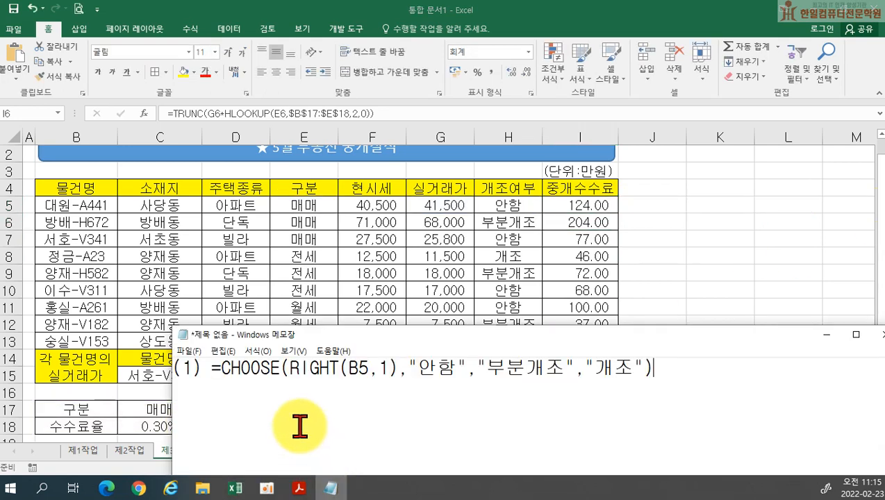
{"action": "key", "text": "Return"}
{"action": "type", "text": "(2)"}
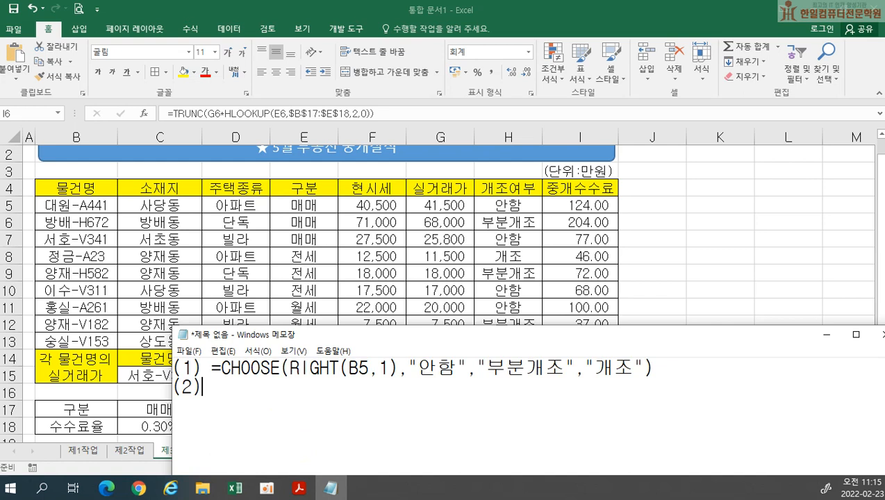
{"action": "key", "text": "ctrl+v"}
{"action": "key", "text": "Return"}
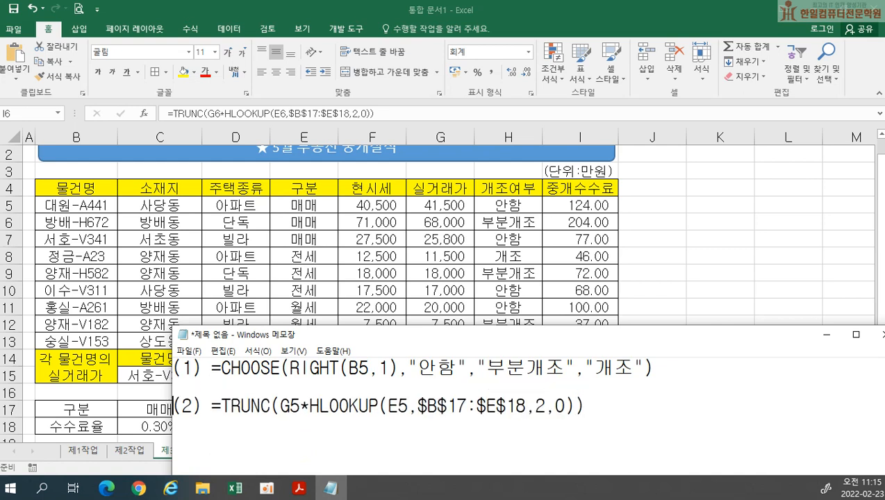
{"action": "key", "text": "End"}
- Switch back to Excel and start a VLOOKUP formula in D15 under 현시세, using C15 as the lookup value
{"action": "left_click", "coordinate": [608, 202]}
{"action": "left_click", "coordinate": [608, 201]}
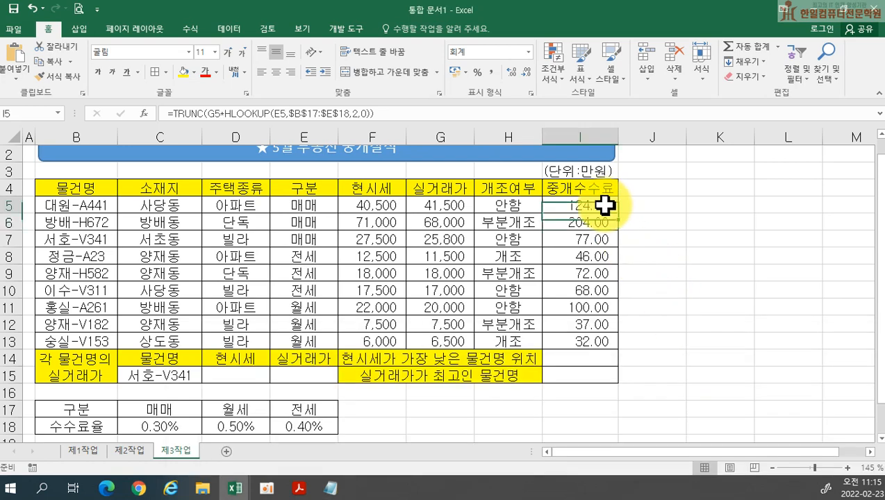
{"action": "left_click", "coordinate": [331, 490]}
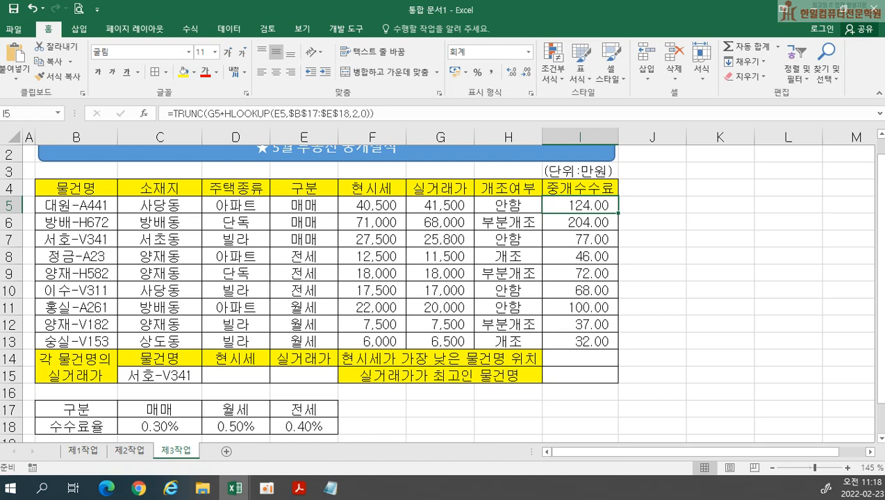
{"action": "left_click", "coordinate": [218, 372]}
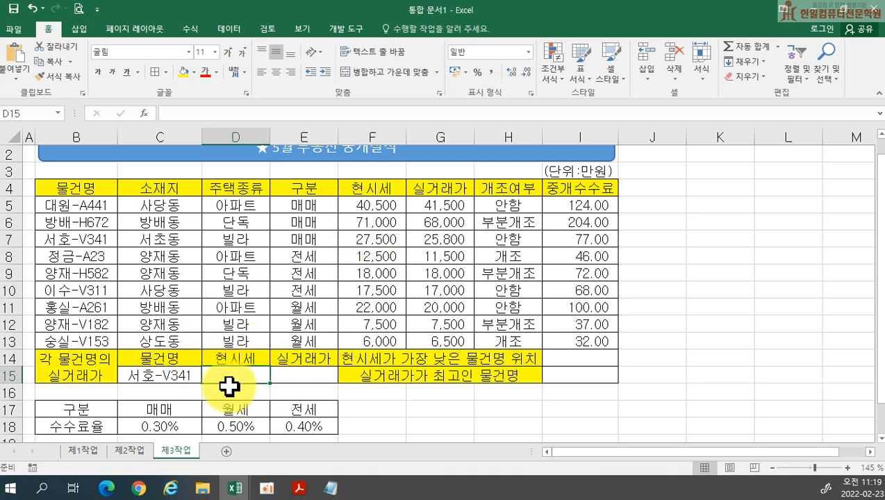
{"action": "type", "text": "="}
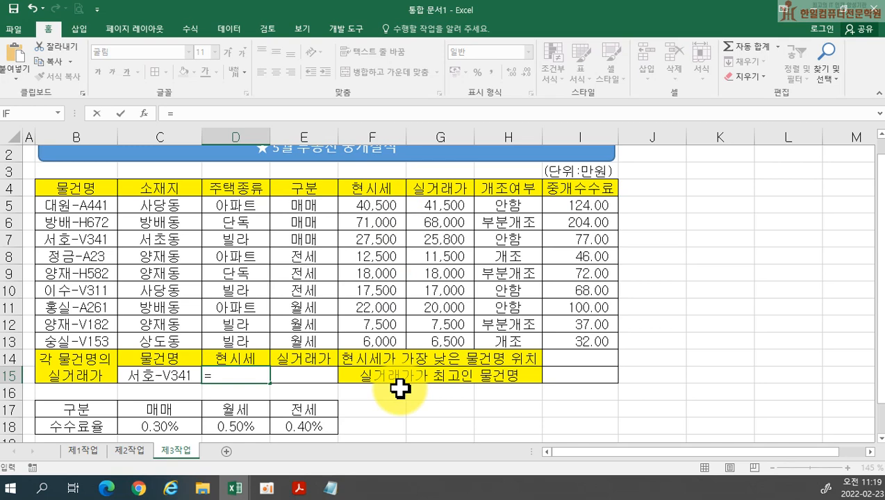
{"action": "type", "text": "VL"}
{"action": "key", "text": "Tab"}
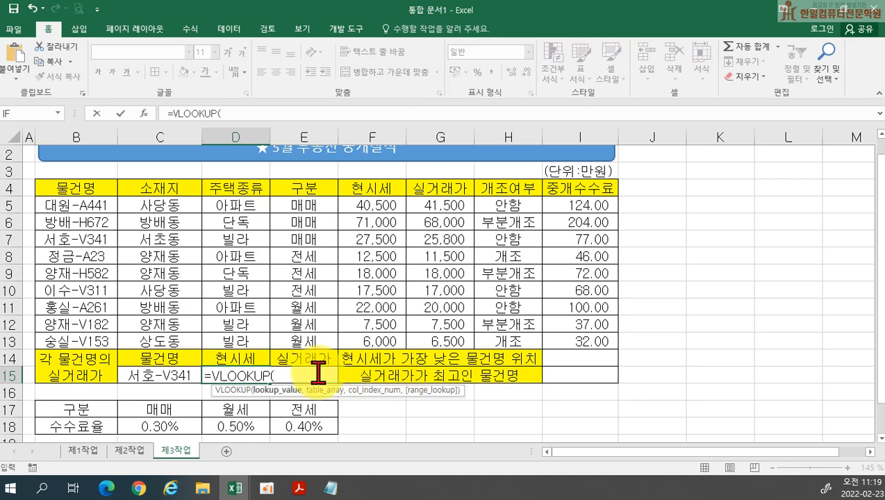
{"action": "left_click", "coordinate": [151, 376]}
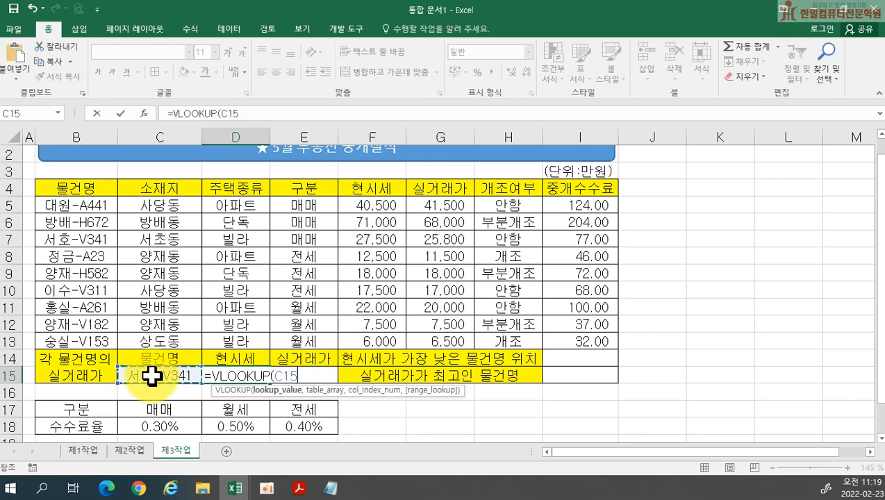
{"action": "type", "text": ","}
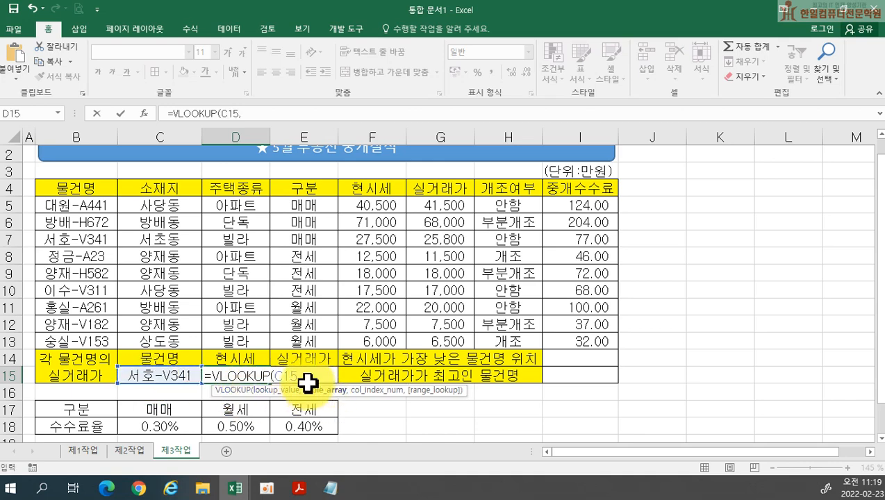
- Complete the D15 VLOOKUP with table range B4:G13, column index 5 and the exact-match option FALSE
{"action": "left_click_drag", "start_coordinate": [63, 189], "coordinate": [465, 337]}
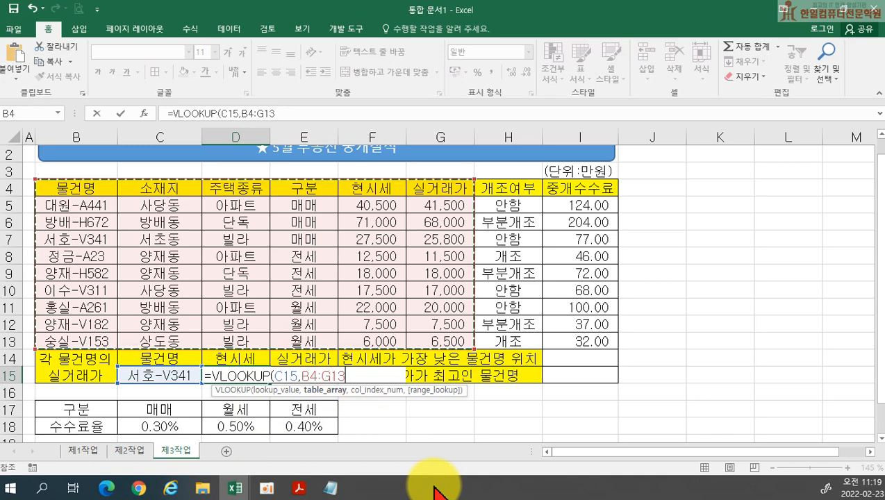
{"action": "type", "text": ","}
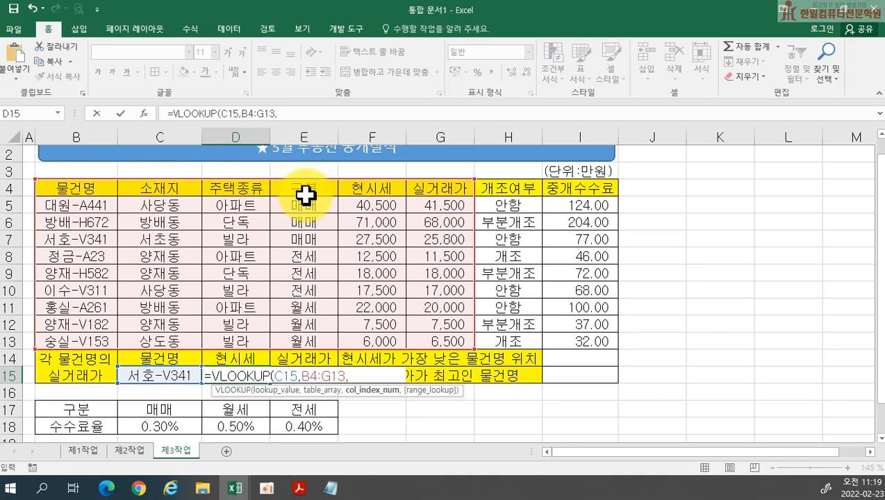
{"action": "type", "text": "5,"}
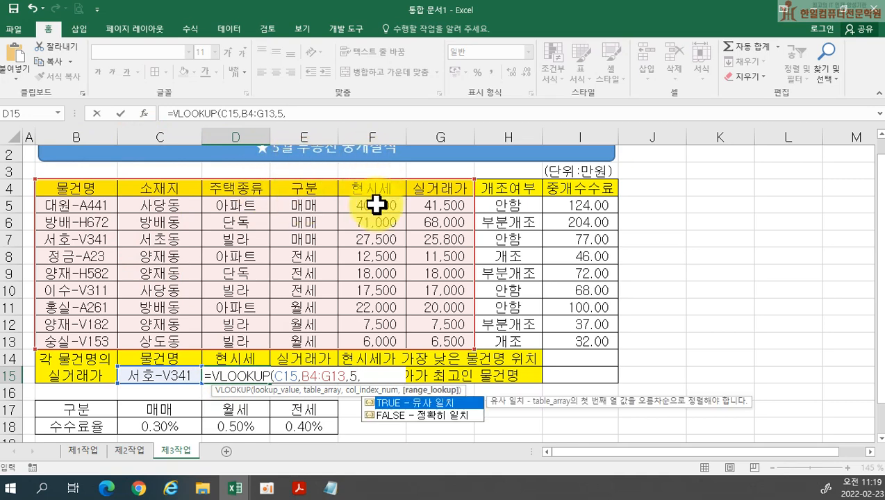
{"action": "double_click", "coordinate": [410, 416]}
{"action": "type", "text": ")"}
{"action": "key", "text": "Return"}
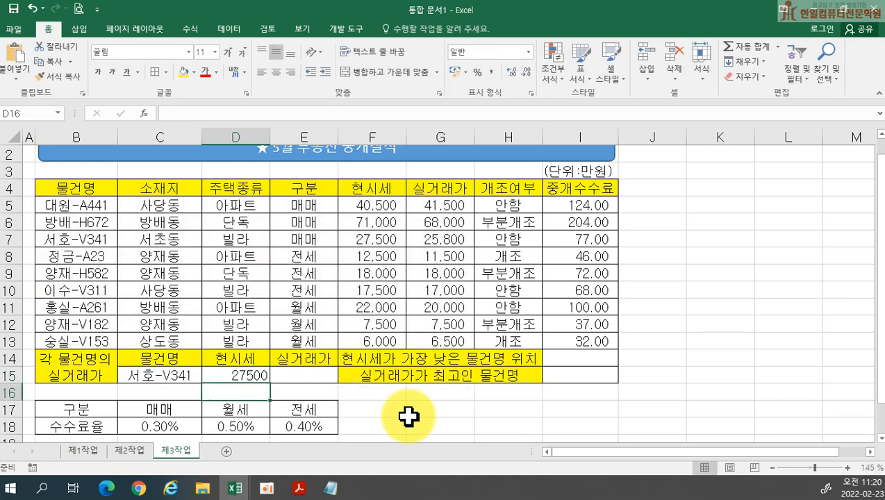
- Copy the full formula text of D15 and paste it into Notepad as item (3), separated by a blank line from item (2)
{"action": "double_click", "coordinate": [232, 374]}
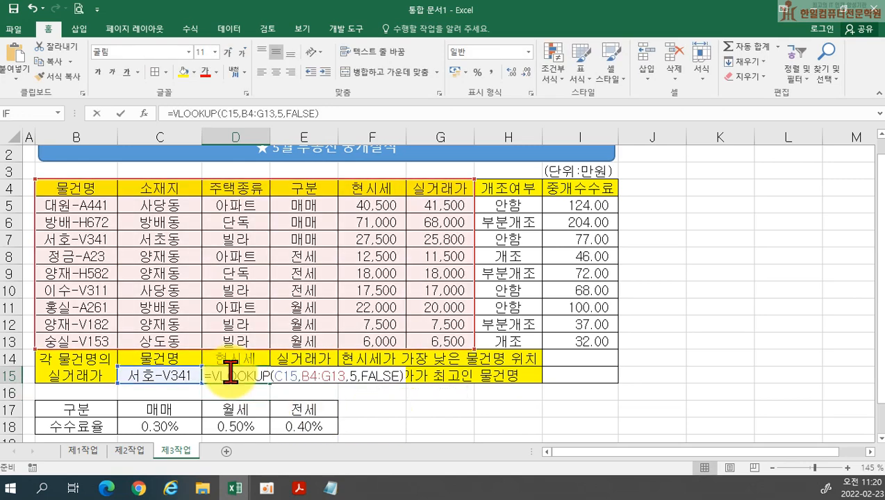
{"action": "left_click_drag", "start_coordinate": [203, 381], "coordinate": [457, 379]}
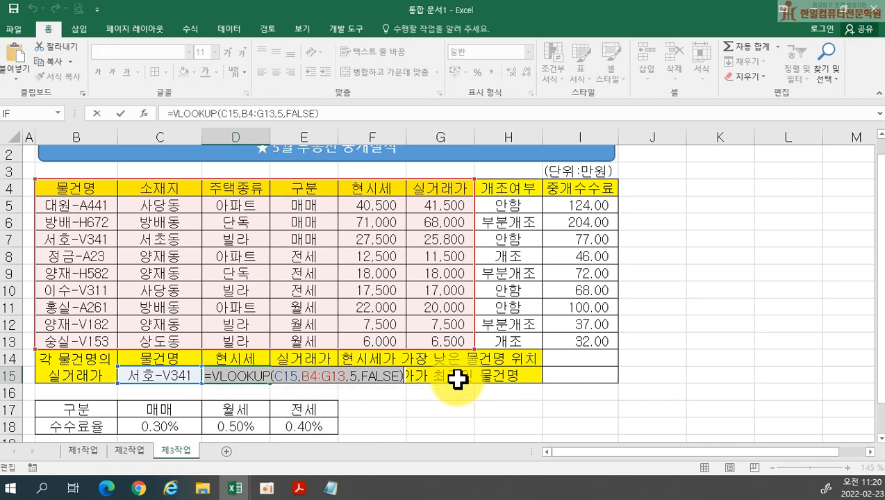
{"action": "key", "text": "Escape"}
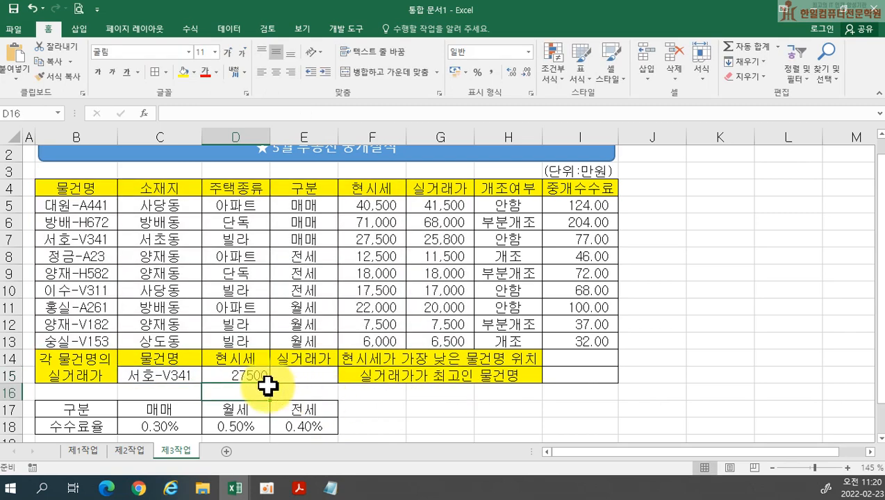
{"action": "left_click", "coordinate": [330, 489]}
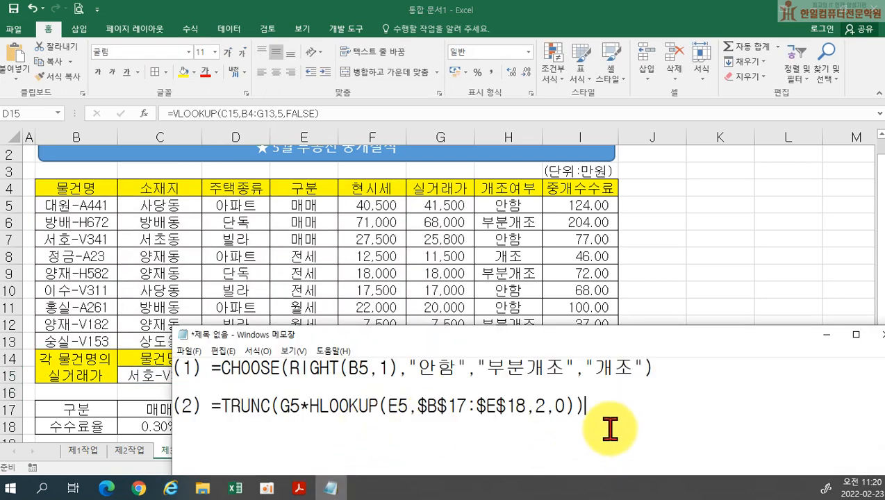
{"action": "key", "text": "Return"}
{"action": "key", "text": "Return"}
{"action": "type", "text": "(4)"}
{"action": "key", "text": "BackSpace"}
{"action": "key", "text": "BackSpace"}
{"action": "type", "text": "3)"}
{"action": "key", "text": "ctrl+v"}
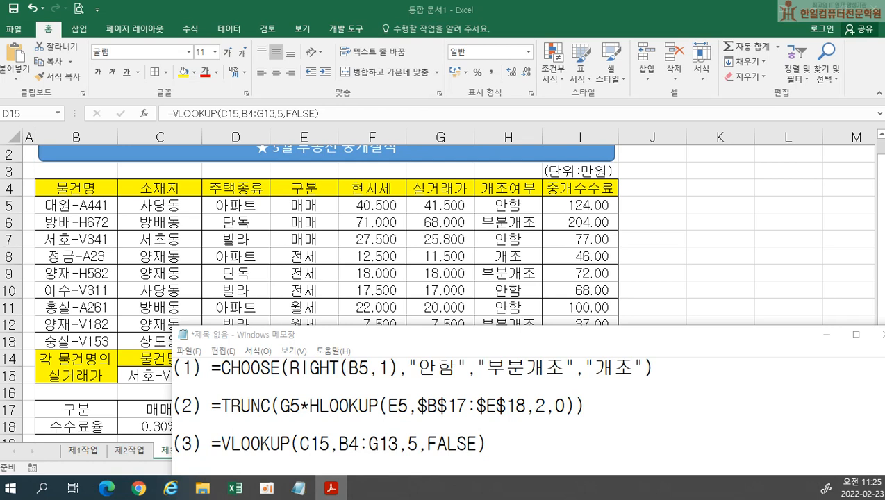
- Return to Excel and start a VLOOKUP formula in E15 under 실거래가, using C15 as the lookup value
{"action": "left_click", "coordinate": [117, 201]}
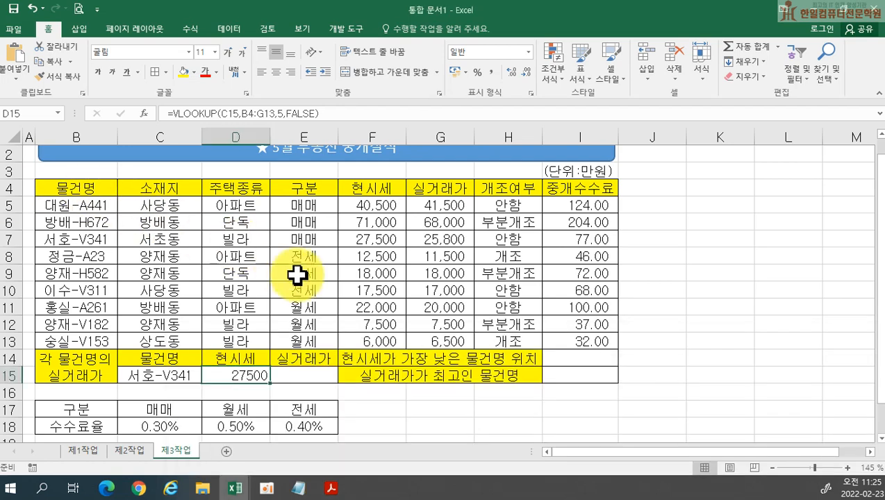
{"action": "left_click", "coordinate": [307, 377]}
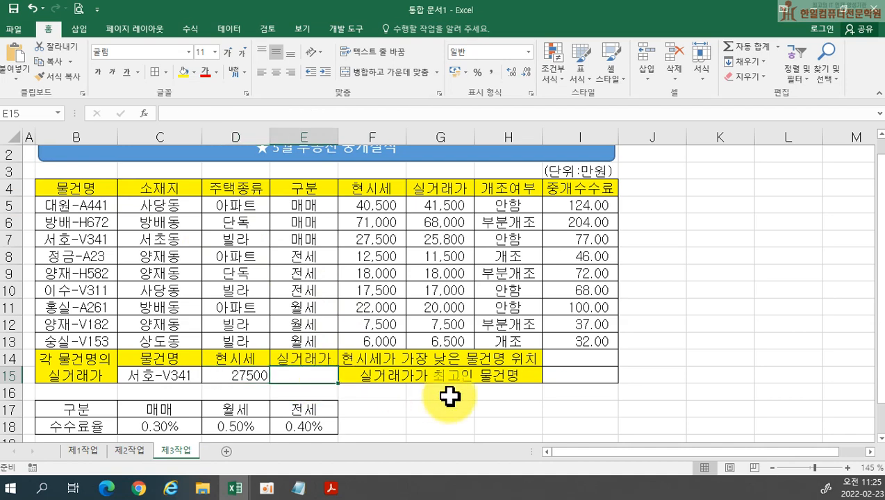
{"action": "type", "text": "=V"}
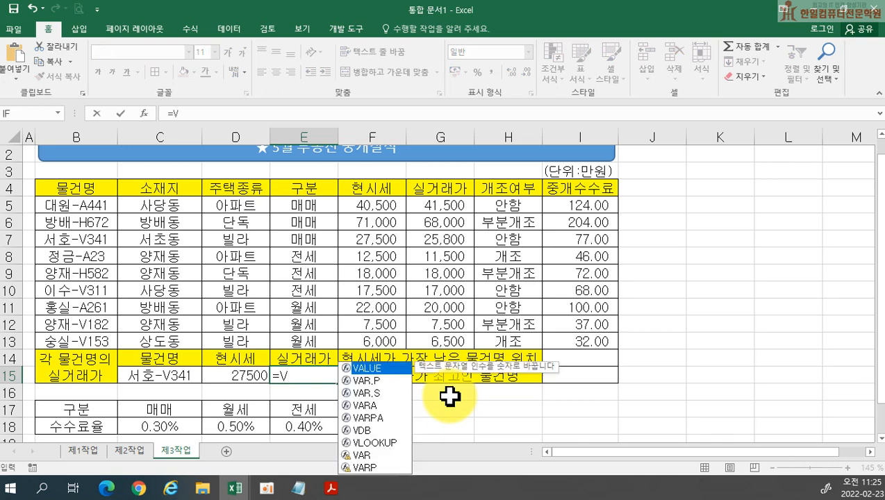
{"action": "type", "text": "L"}
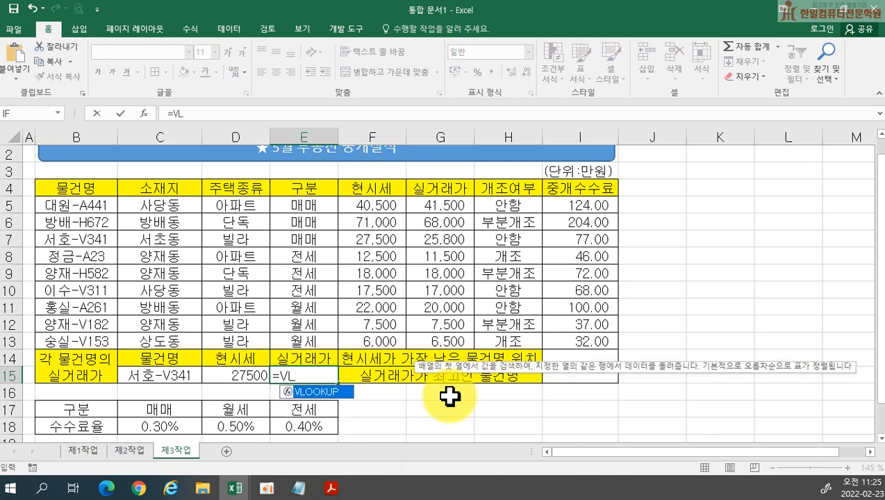
{"action": "key", "text": "Tab"}
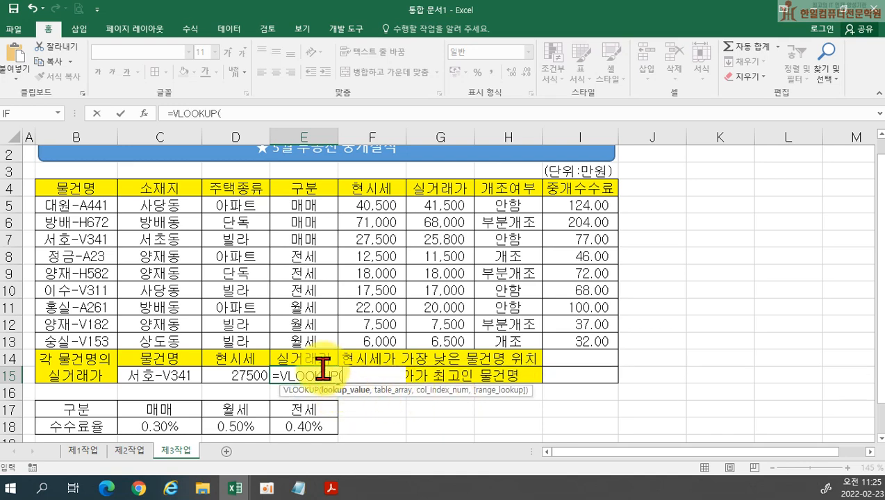
{"action": "left_click", "coordinate": [147, 373]}
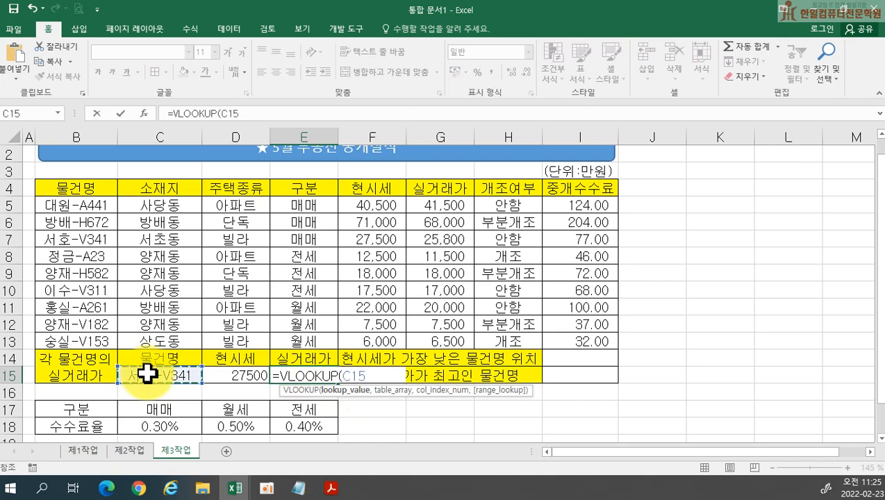
{"action": "type", "text": ","}
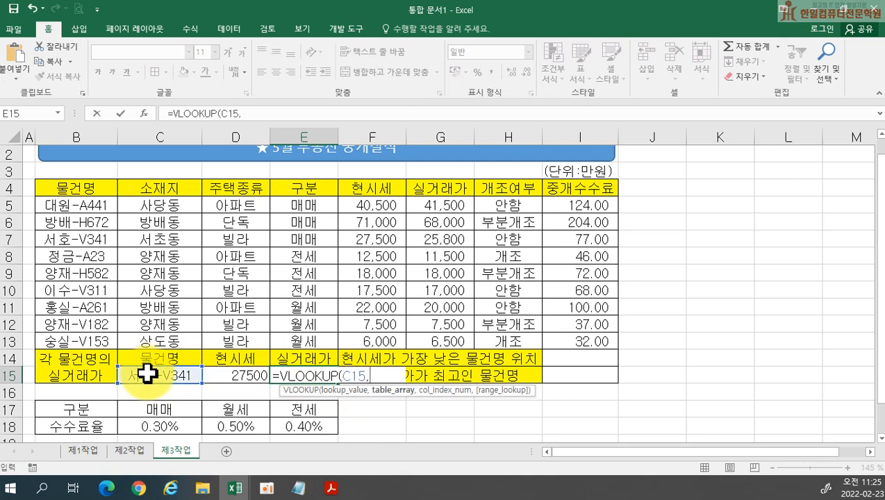
- Complete the E15 VLOOKUP with table range B4:G13, column index 6 and the exact-match option FALSE
{"action": "left_click_drag", "start_coordinate": [59, 188], "coordinate": [457, 334]}
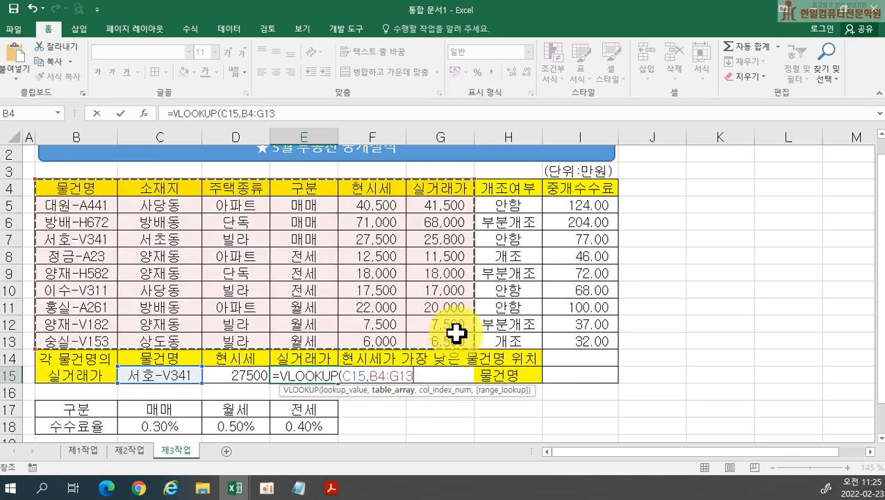
{"action": "type", "text": ","}
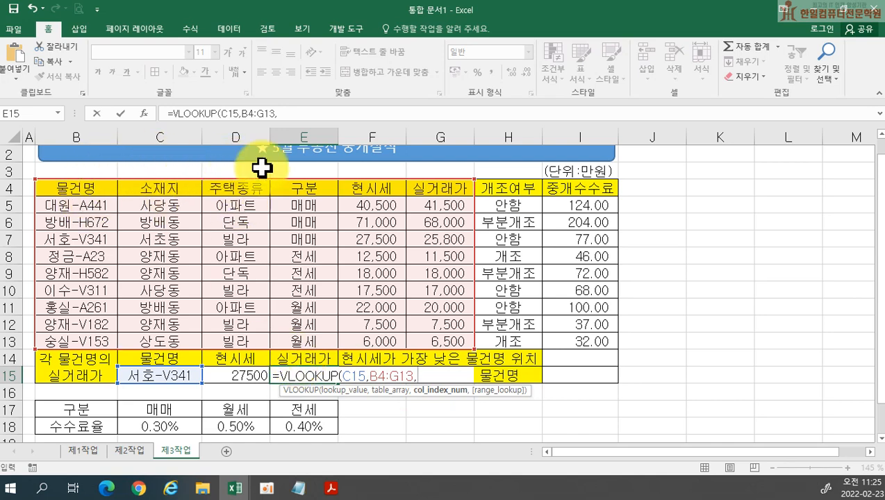
{"action": "type", "text": "6,"}
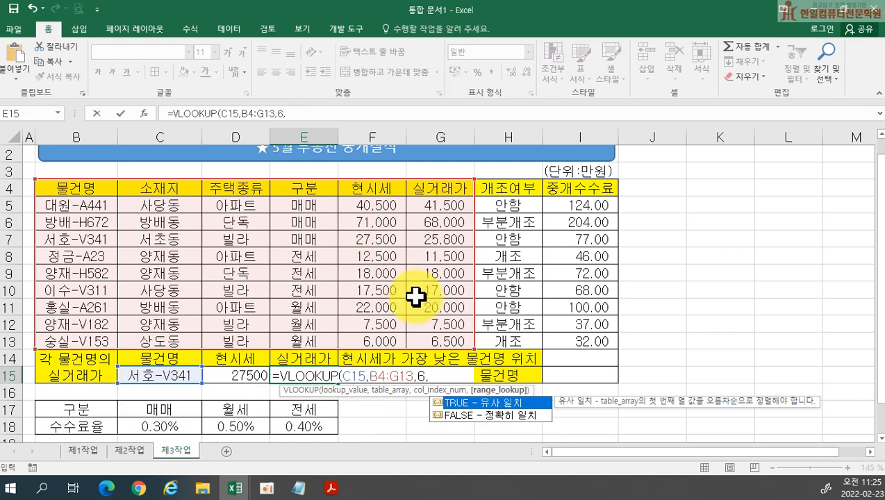
{"action": "double_click", "coordinate": [454, 416]}
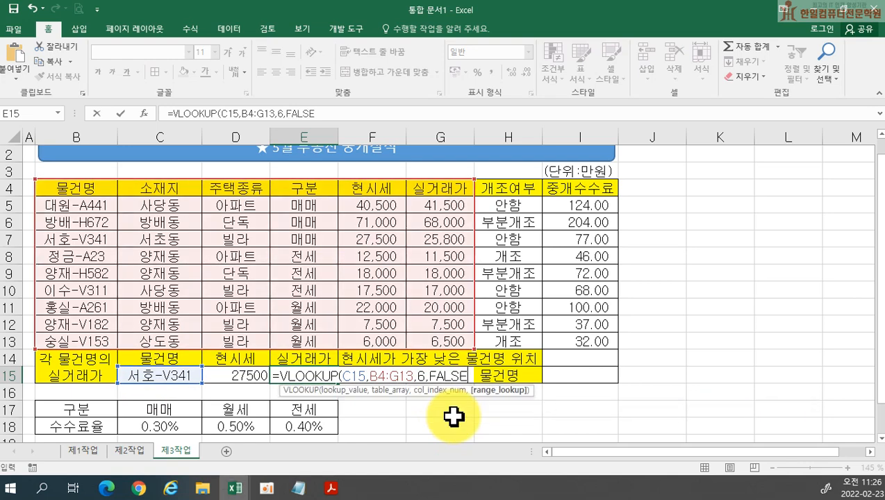
{"action": "key", "text": "Return"}
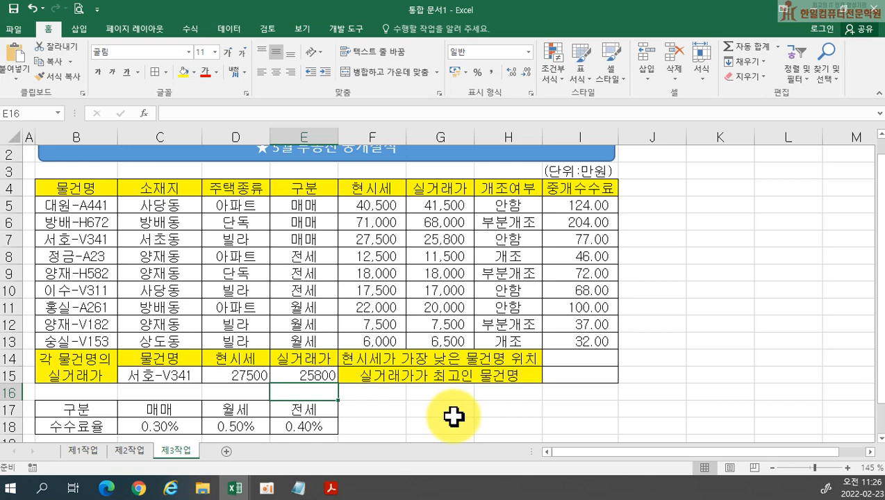
- Review the VLOOKUP formula in E15 and leave the cell without changing it
{"action": "double_click", "coordinate": [297, 376]}
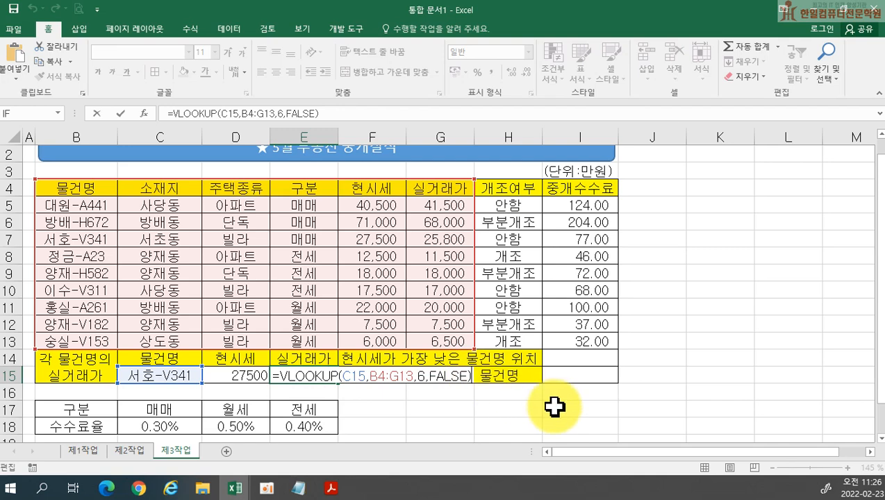
{"action": "key", "text": "alt+Tab"}
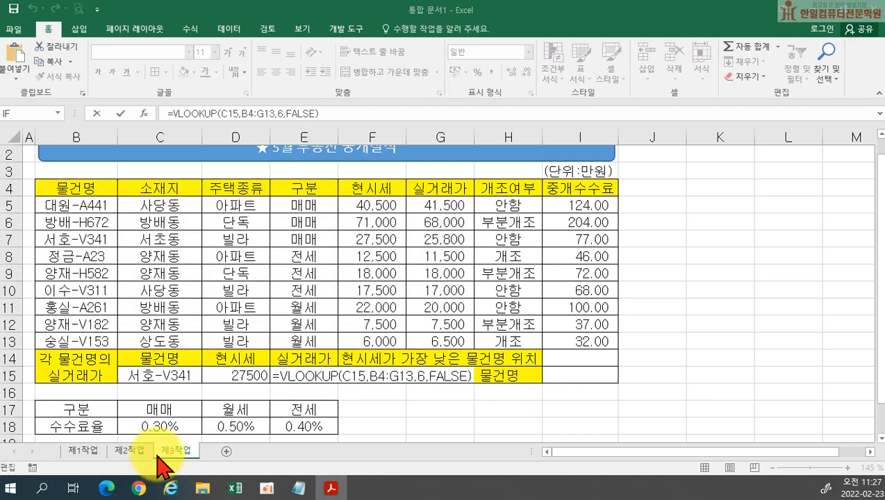
{"action": "left_click", "coordinate": [236, 382]}
{"action": "key", "text": "Return"}
- Clear the property name in C15 and check how the VLOOKUP cell E15 responds to the empty lookup value
{"action": "left_click", "coordinate": [172, 380]}
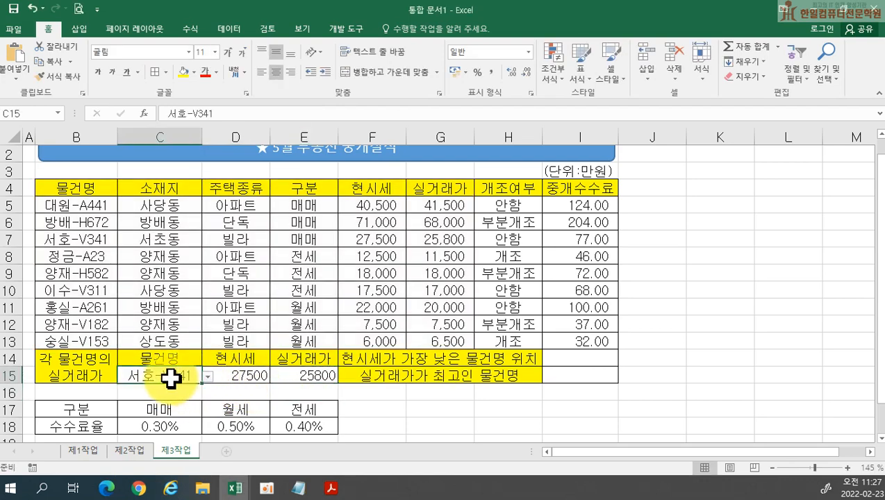
{"action": "key", "text": "Delete"}
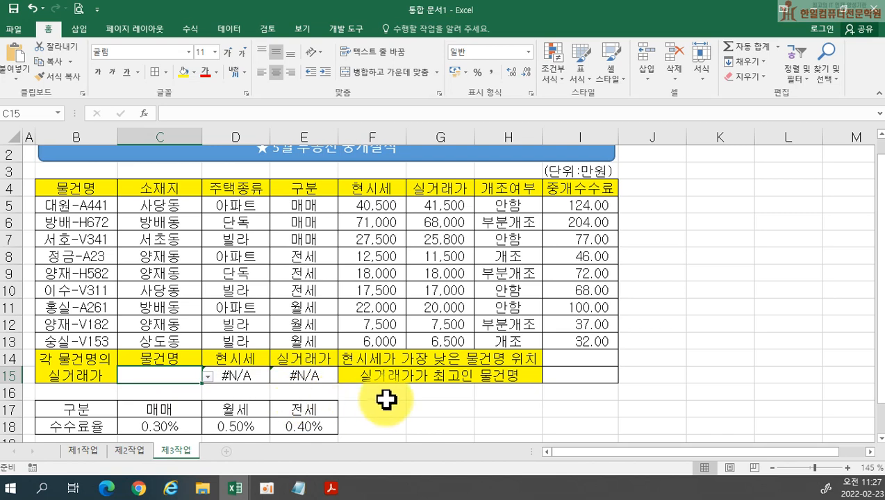
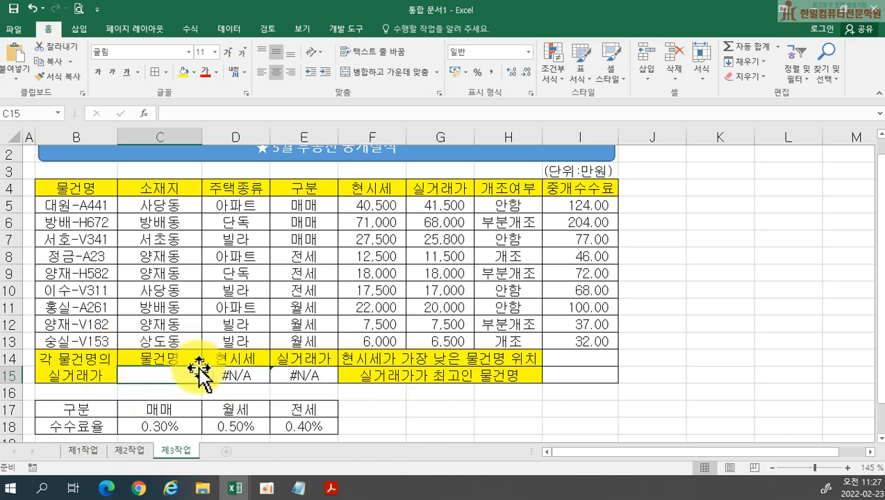
{"action": "left_click", "coordinate": [319, 373]}
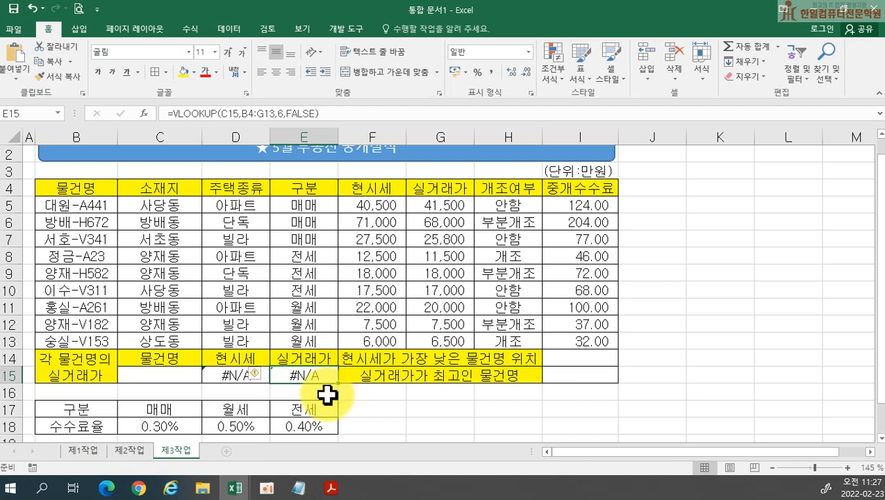
- Wrap the VLOOKUP in E15 in ISERROR so the formula reads =ISERROR(VLOOKUP(C15,B4:G13,6,FALSE))
{"action": "double_click", "coordinate": [296, 375]}
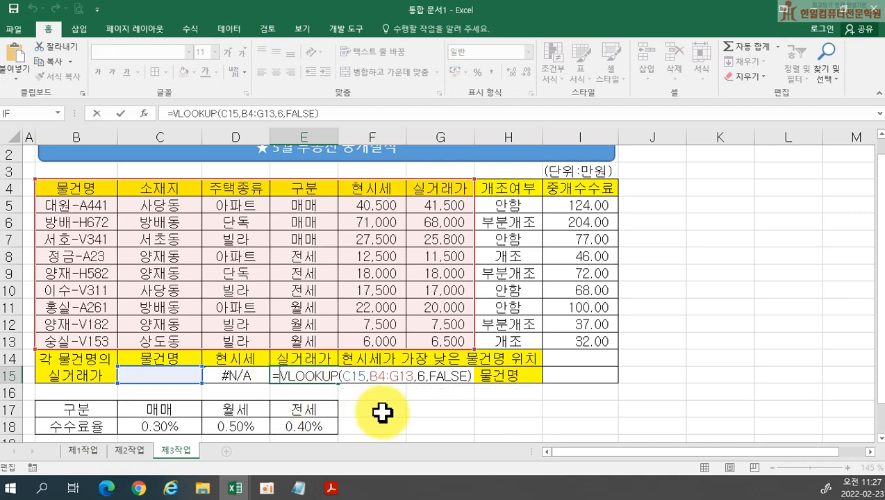
{"action": "type", "text": "ISE"}
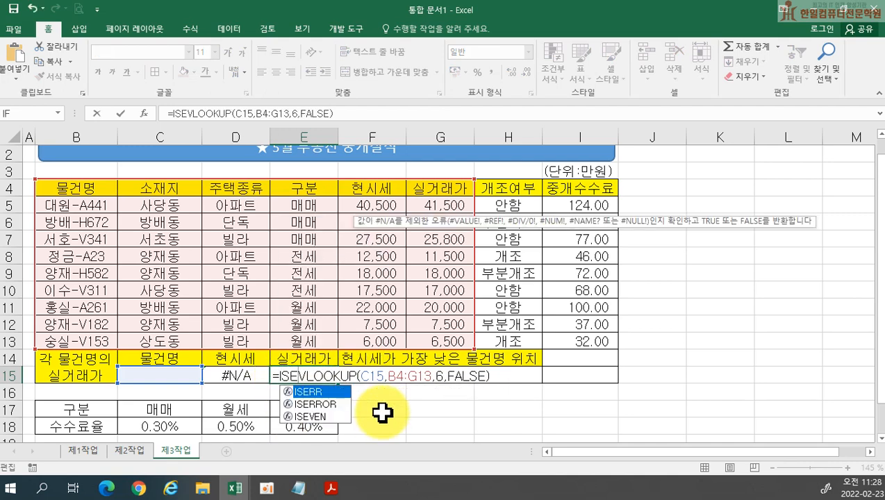
{"action": "key", "text": "Down"}
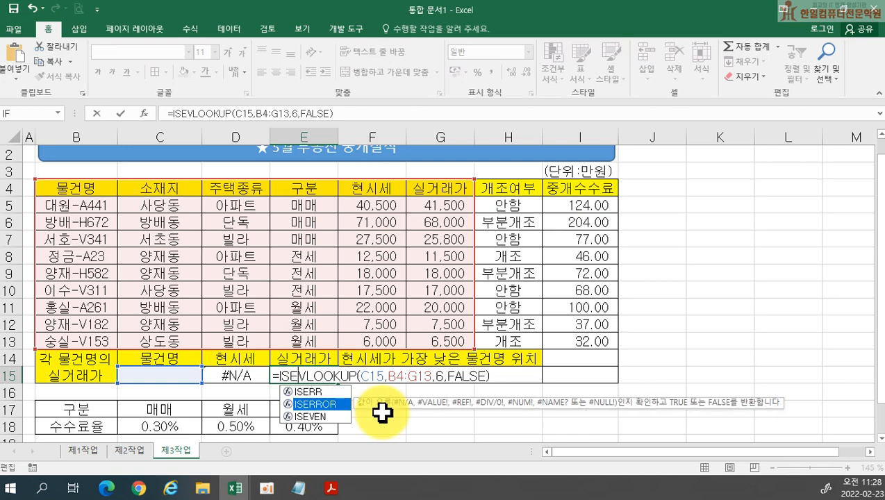
{"action": "key", "text": "Tab"}
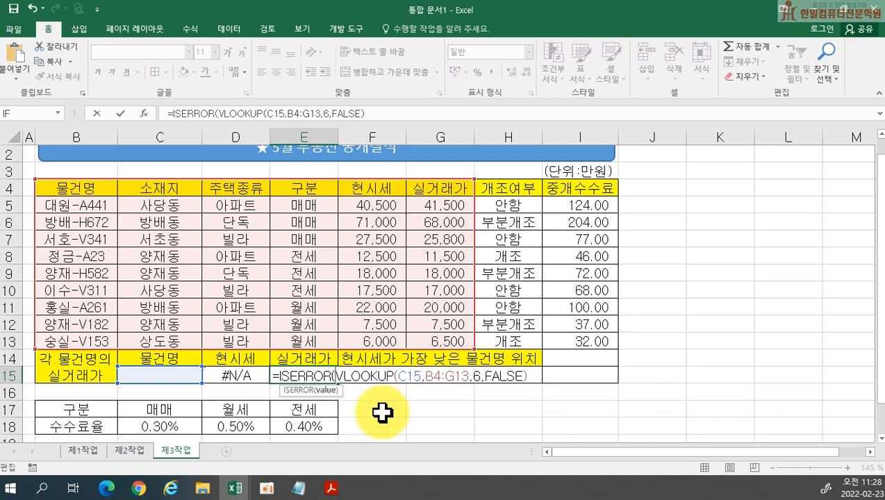
{"action": "type", "text": ")"}
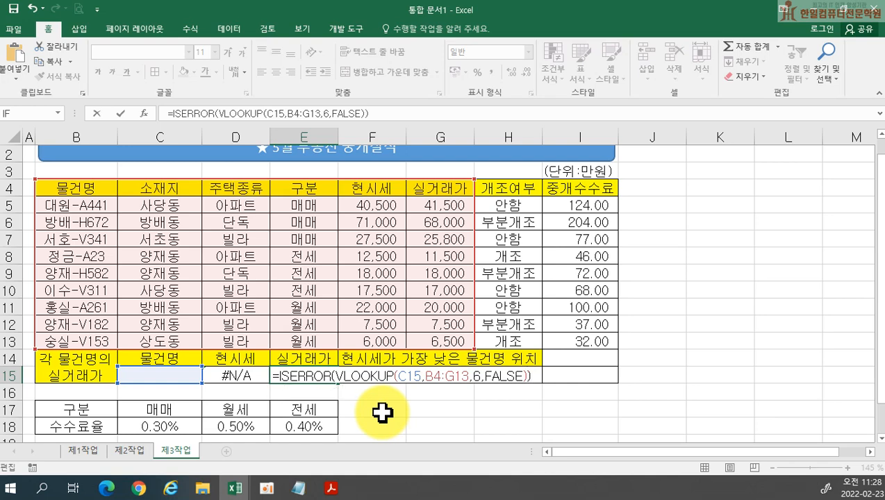
{"action": "key", "text": "Return"}
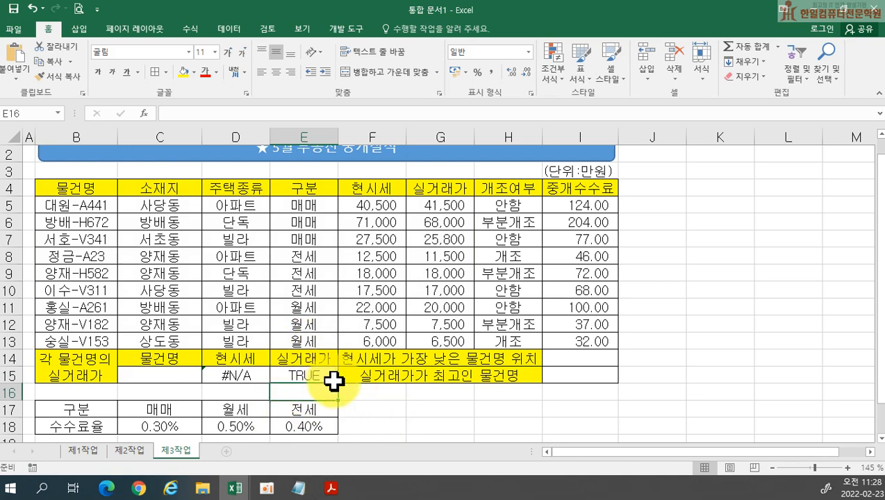
- Choose 서호-V341 as the property name in C15 to test the ISERROR formula with a valid name
{"action": "left_click", "coordinate": [178, 382]}
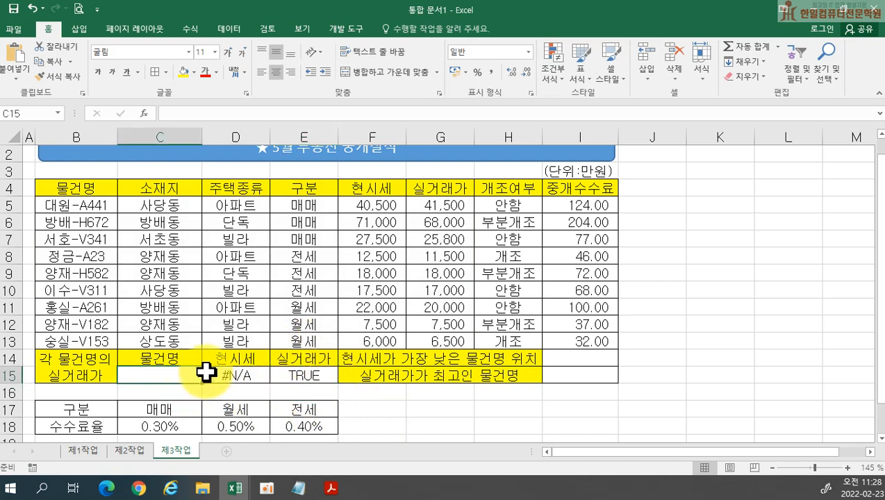
{"action": "left_click", "coordinate": [207, 376]}
{"action": "left_click", "coordinate": [183, 287]}
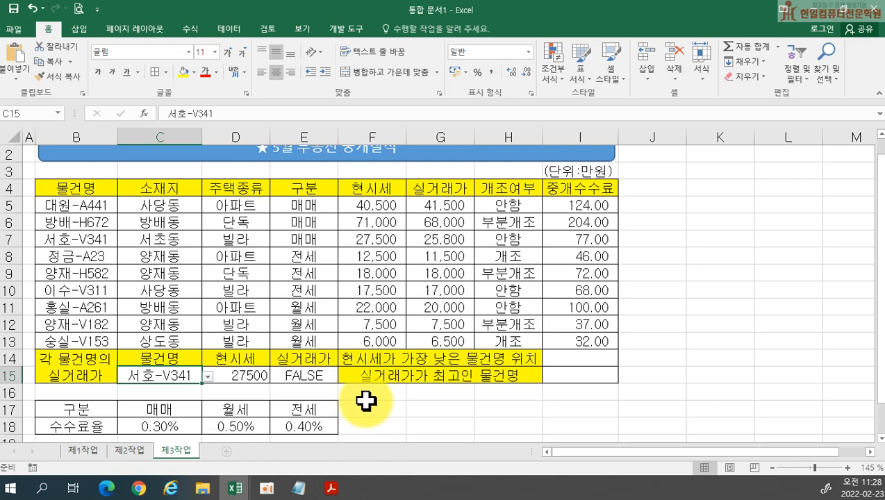
- Nest the ISERROR test in E15 inside an IF function and enter "없음" as the value if true
{"action": "double_click", "coordinate": [300, 375]}
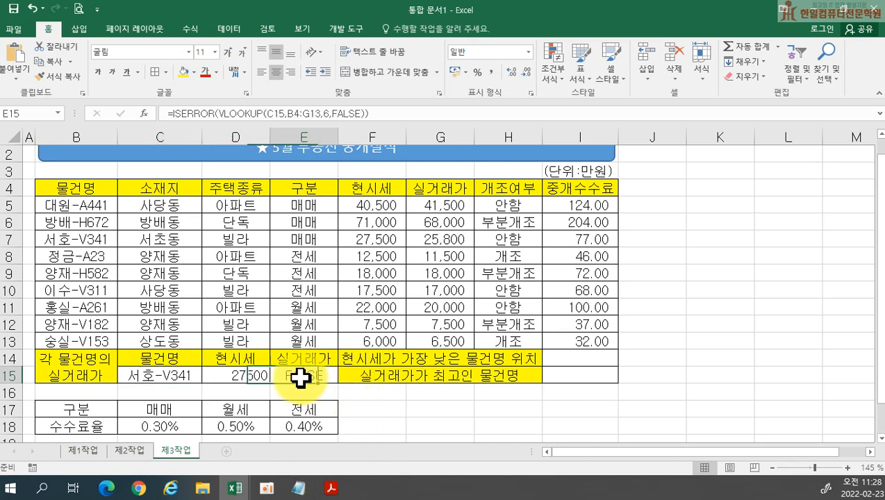
{"action": "type", "text": "IF("}
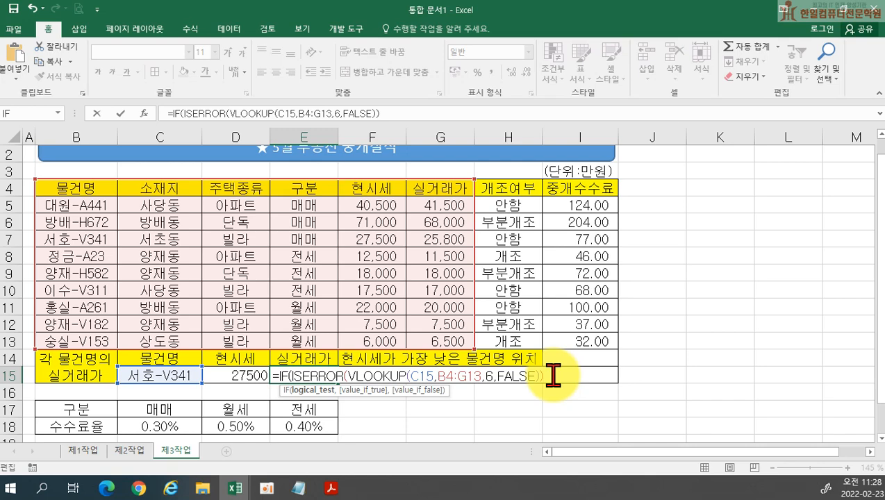
{"action": "type", "text": ","}
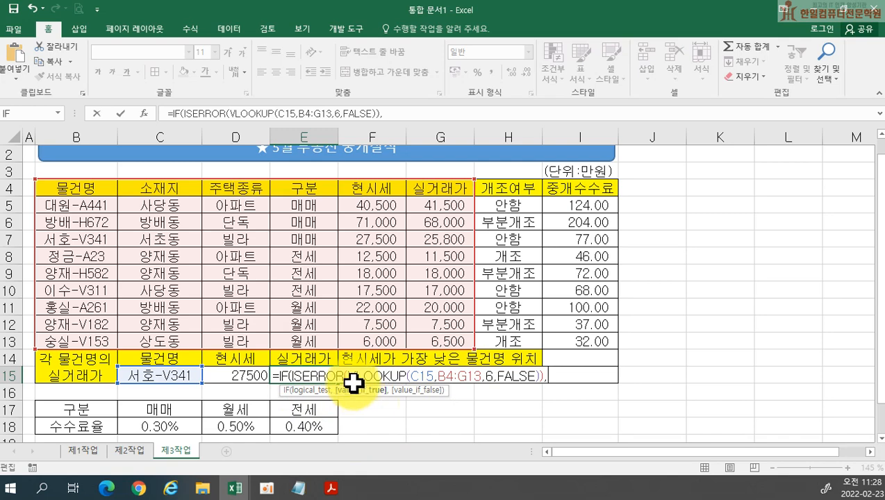
{"action": "type", "text": "\"\""}
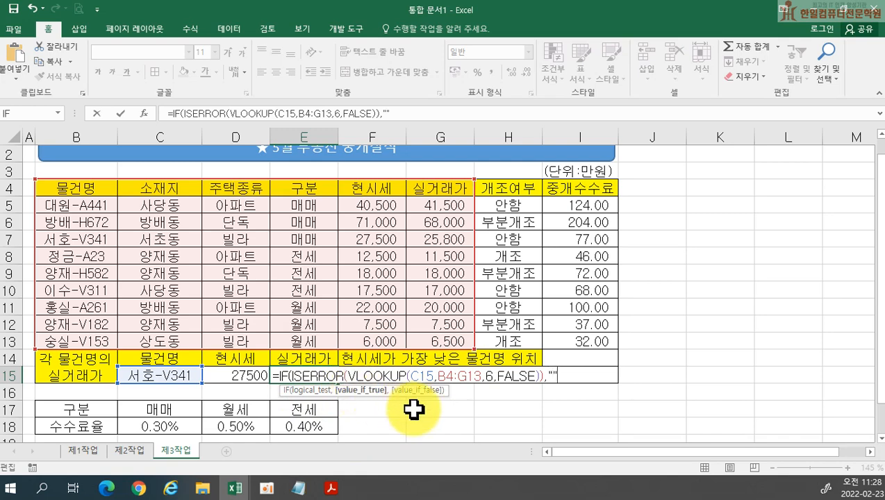
{"action": "key", "text": "BackSpace"}
{"action": "key", "text": "BackSpace"}
{"action": "type", "text": "\"ㅇ"}
{"action": "type", "text": "없음\","}
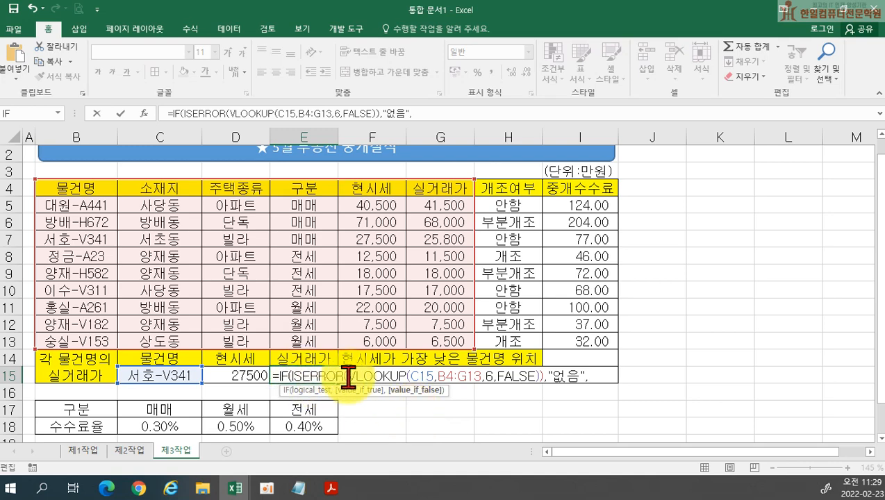
- Copy VLOOKUP(C15,B4:G13,6,FALSE) from within the E15 formula into the IF's value-if-false argument and complete the formula
{"action": "left_click_drag", "start_coordinate": [348, 376], "coordinate": [542, 381]}
{"action": "key", "text": "ctrl+c"}
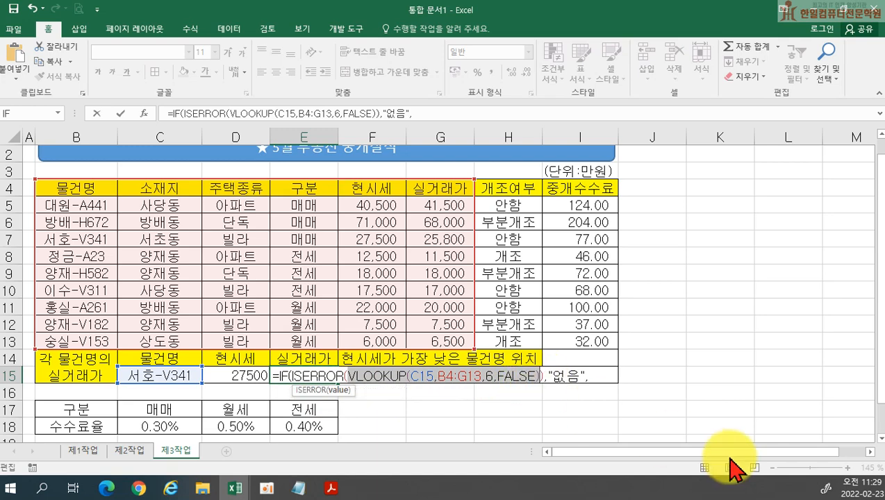
{"action": "left_click", "coordinate": [594, 381]}
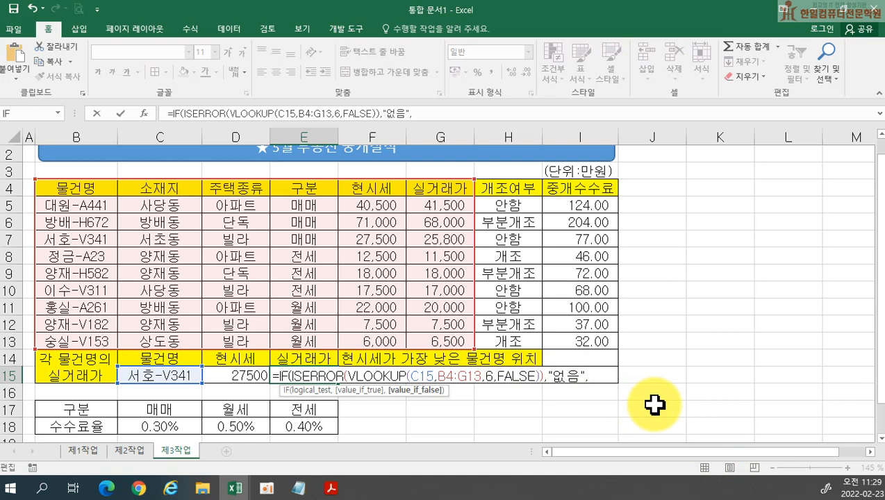
{"action": "key", "text": "ctrl+v"}
{"action": "type", "text": ")"}
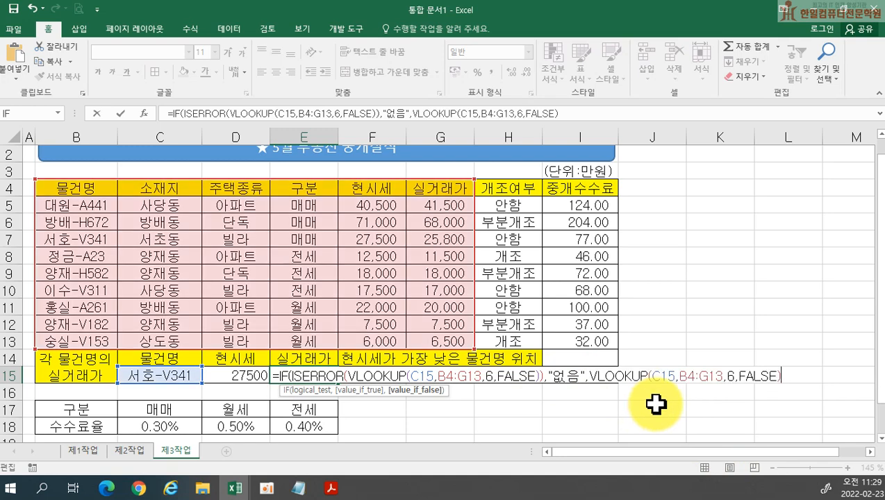
{"action": "key", "text": "Return"}
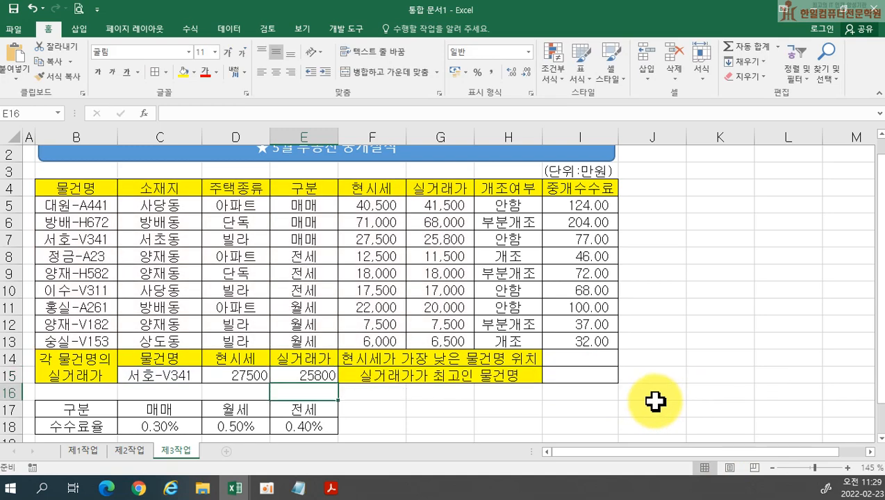
- Test the IF formula in E15 by clearing the property name in C15 and choosing 서호-V341 again
{"action": "left_click", "coordinate": [296, 375]}
{"action": "left_click", "coordinate": [148, 376]}
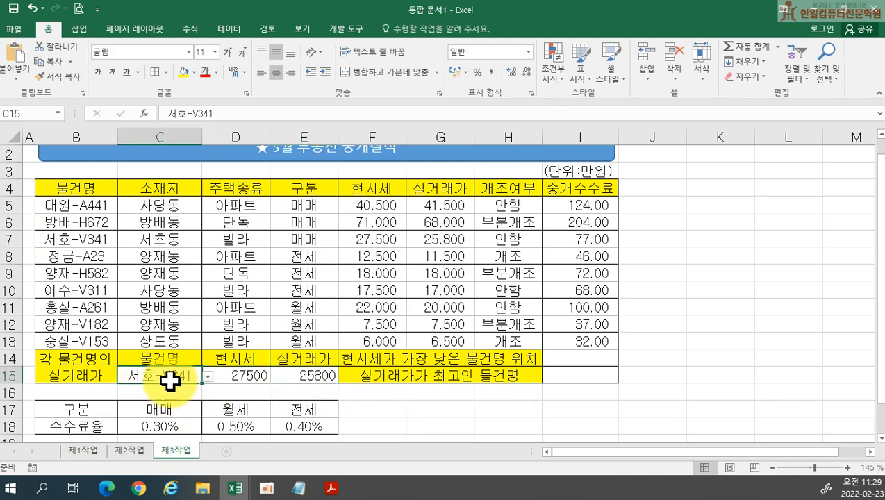
{"action": "key", "text": "Delete"}
{"action": "left_click", "coordinate": [461, 426]}
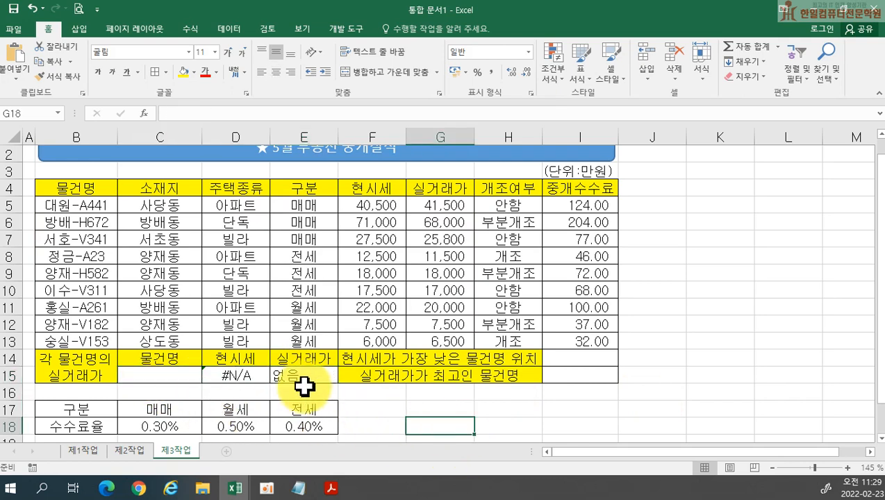
{"action": "left_click", "coordinate": [160, 379]}
{"action": "left_click", "coordinate": [207, 376]}
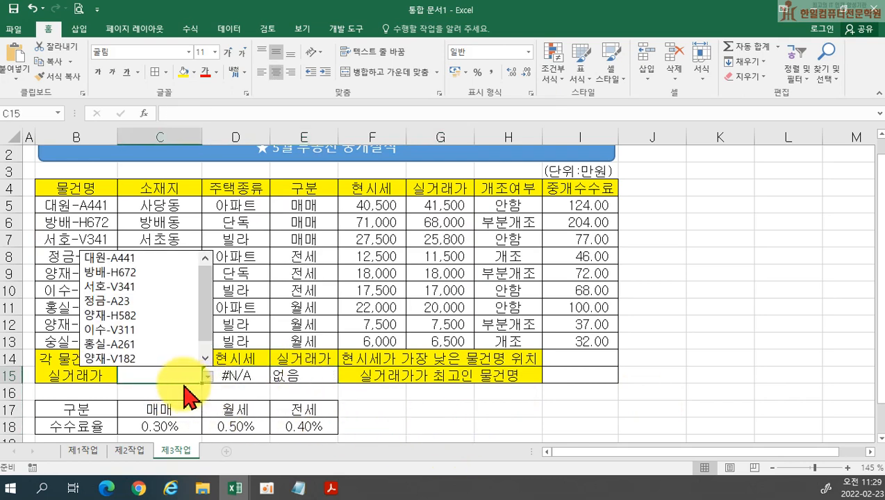
{"action": "left_click", "coordinate": [125, 287]}
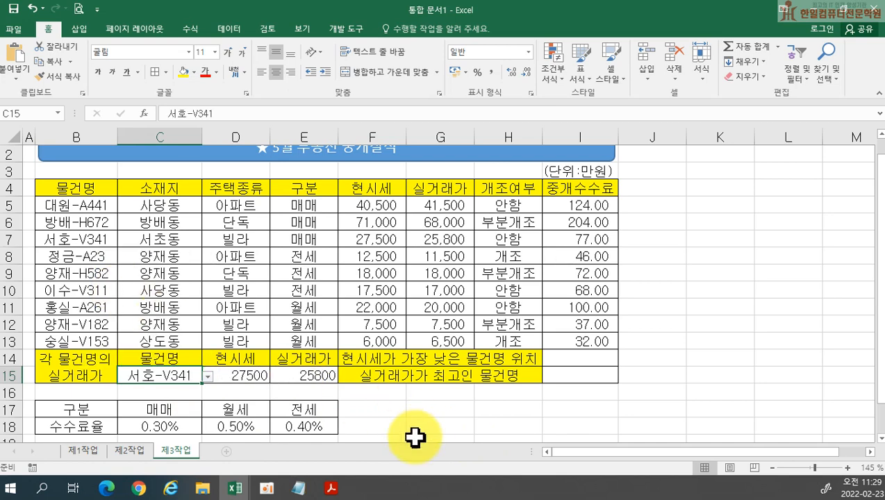
- Copy the full formula text of E15 and paste it into Notepad as item (4), below item (3)
{"action": "double_click", "coordinate": [298, 373]}
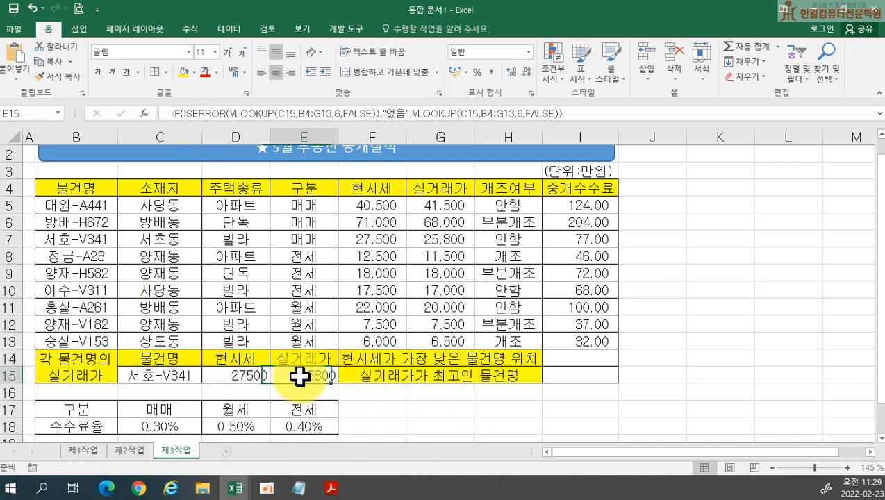
{"action": "left_click_drag", "start_coordinate": [273, 375], "coordinate": [814, 373]}
{"action": "key", "text": "Return"}
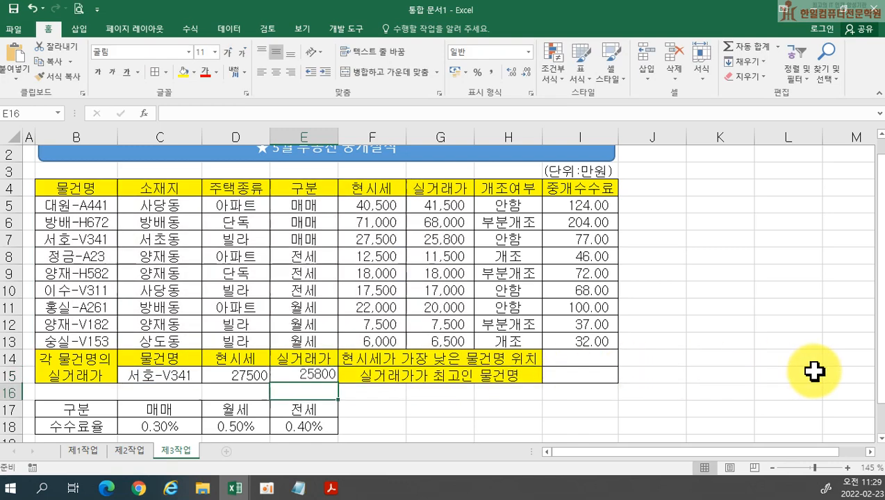
{"action": "left_click", "coordinate": [298, 488]}
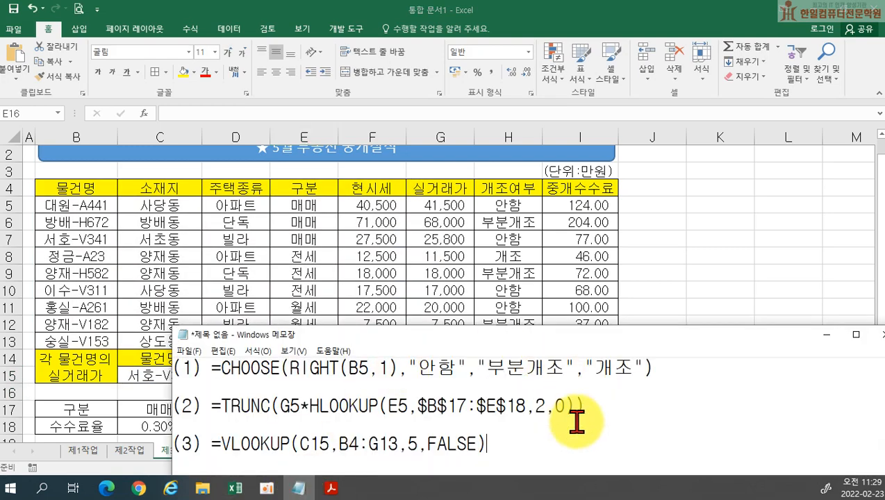
{"action": "key", "text": "Return"}
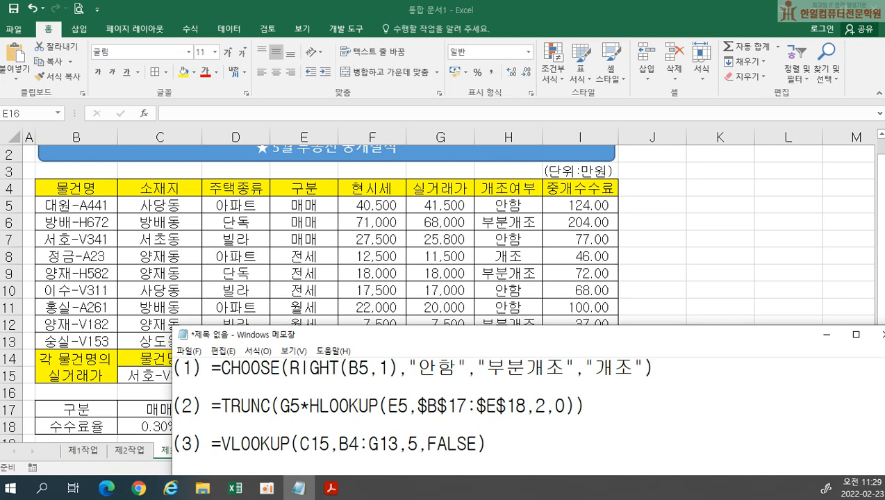
{"action": "type", "text": "(4)"}
{"action": "key", "text": "ctrl+v"}
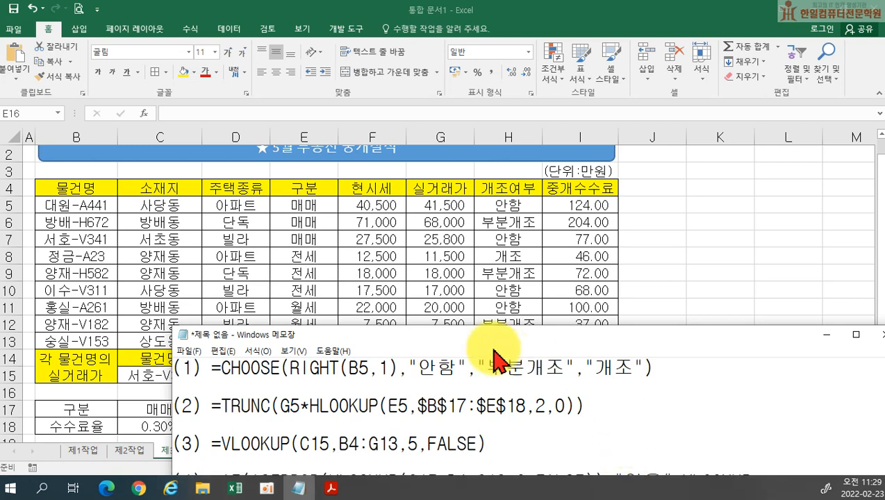
- Resize the Notepad window so that formulas (1) to (4) fit in it, each on a single line
{"action": "left_click_drag", "start_coordinate": [472, 325], "coordinate": [471, 254]}
{"action": "left_click_drag", "start_coordinate": [164, 346], "coordinate": [57, 347]}
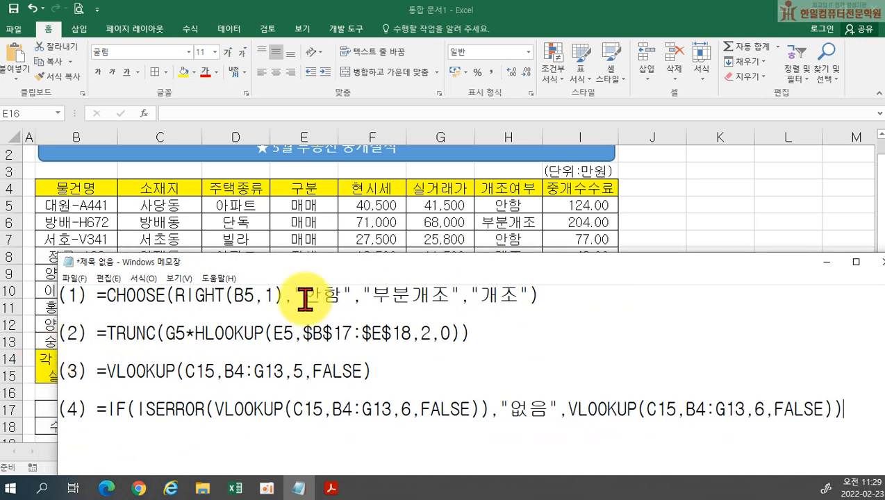
{"action": "left_click_drag", "start_coordinate": [440, 254], "coordinate": [443, 282]}
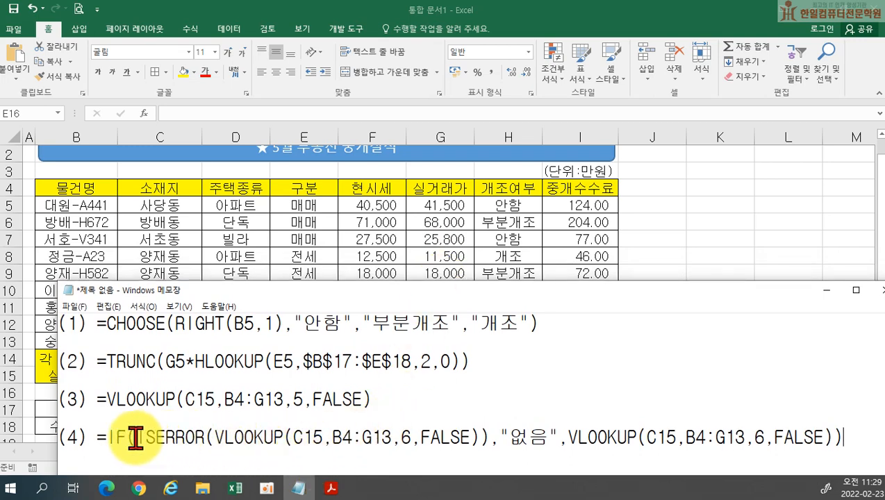
- Review the ISERROR condition, the "없음" value and the final VLOOKUP argument of item (4) in Notepad
{"action": "left_click_drag", "start_coordinate": [138, 436], "coordinate": [491, 436]}
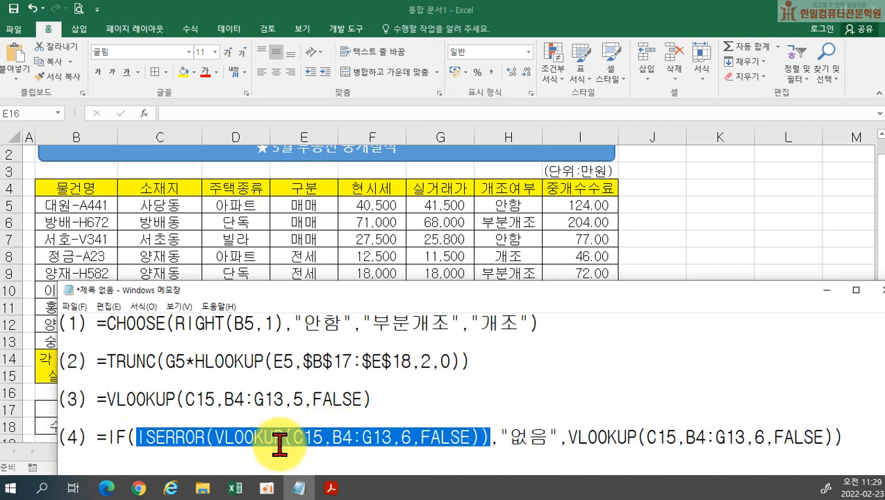
{"action": "left_click", "coordinate": [529, 441]}
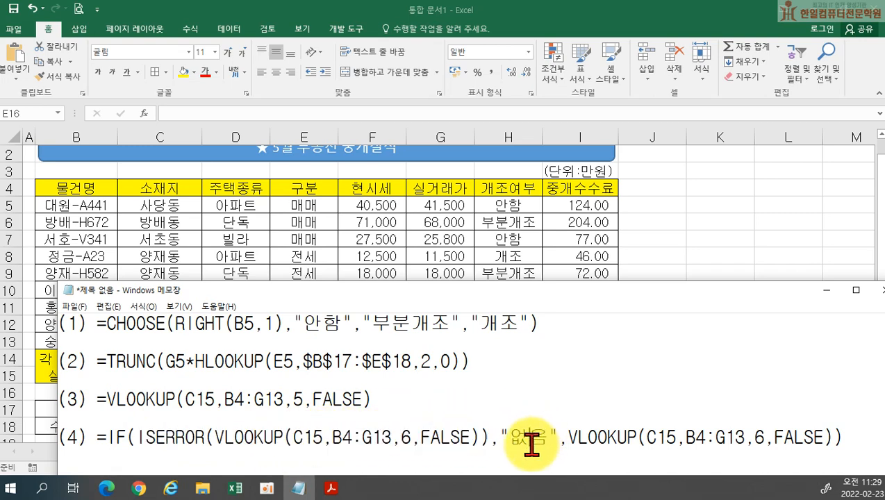
{"action": "left_click_drag", "start_coordinate": [568, 438], "coordinate": [843, 441]}
{"action": "left_click", "coordinate": [860, 439]}
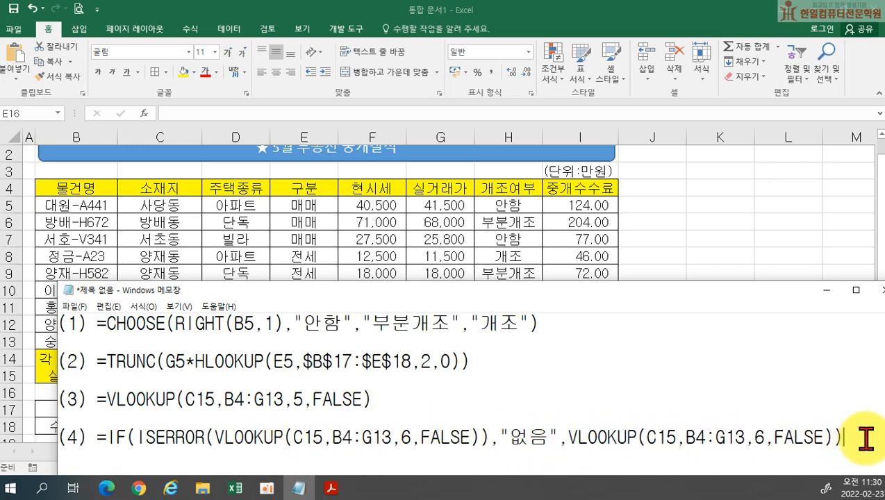
- Move the Notepad window up, switch to Excel and enter =MIN(F5:F13) in cell I14 for the lowest 현시세
{"action": "left_click_drag", "start_coordinate": [525, 280], "coordinate": [476, 93]}
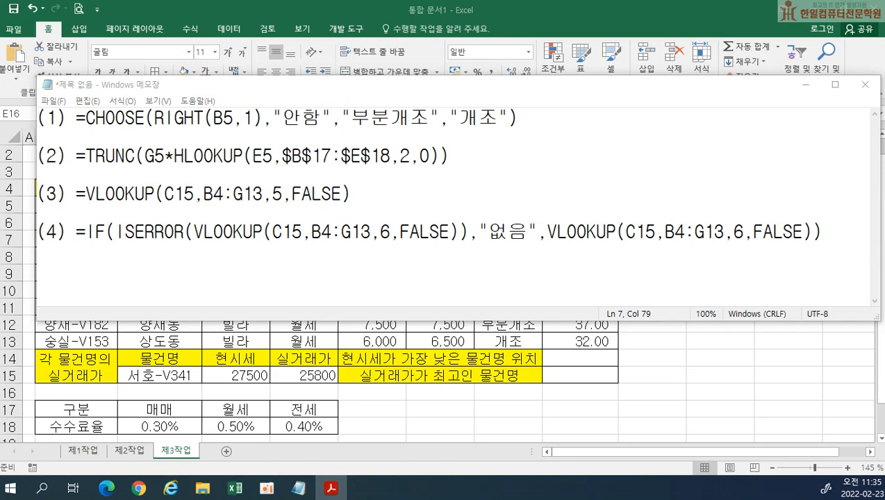
{"action": "left_click", "coordinate": [249, 342]}
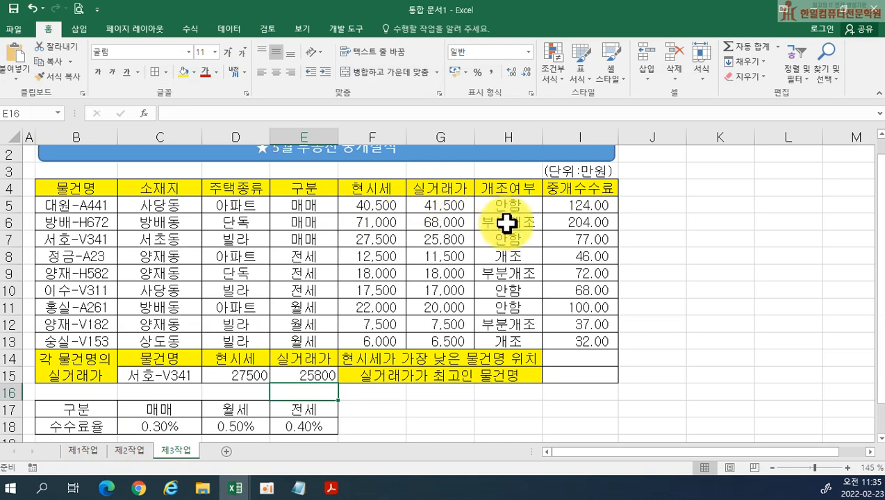
{"action": "left_click_drag", "start_coordinate": [395, 205], "coordinate": [400, 339]}
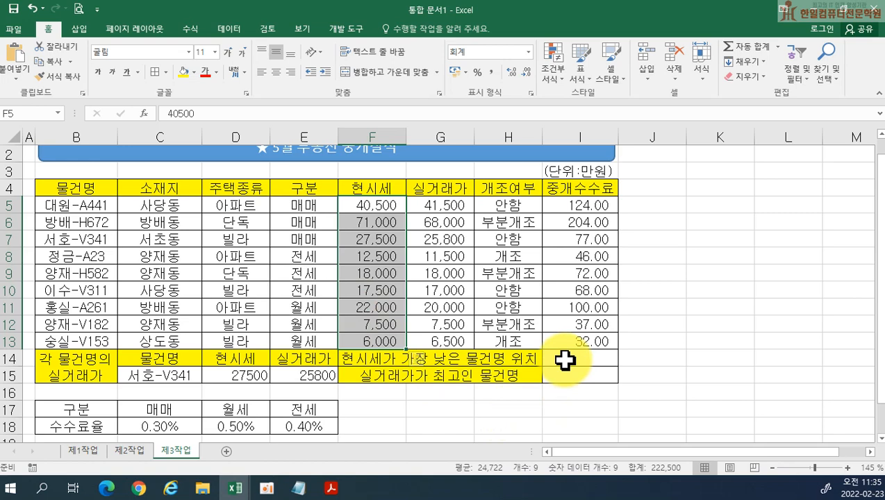
{"action": "left_click", "coordinate": [565, 359]}
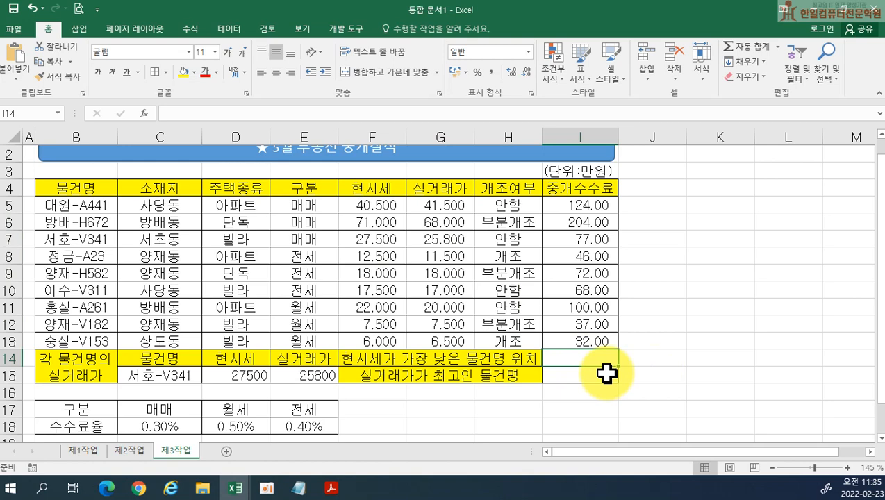
{"action": "type", "text": "=ㅡ"}
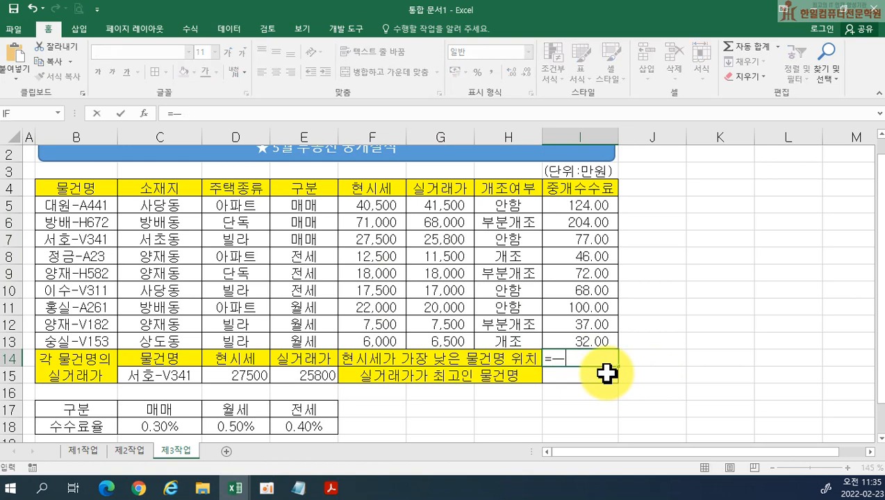
{"action": "type", "text": "MIN("}
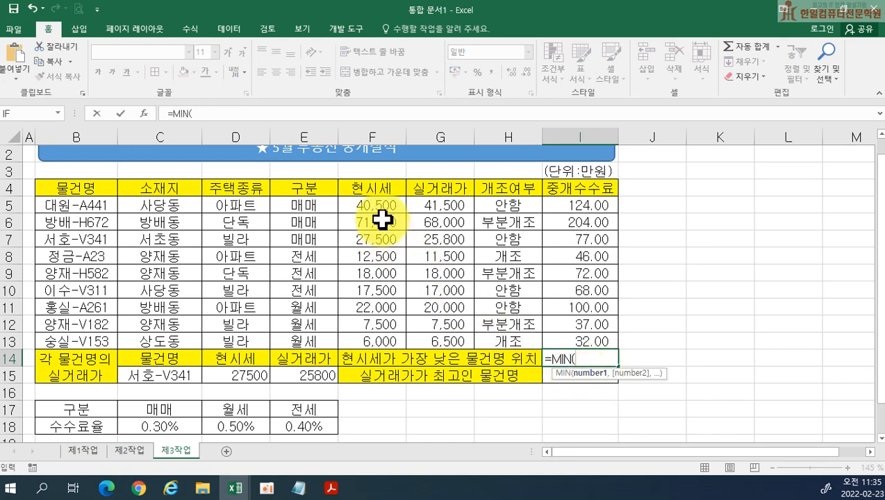
{"action": "left_click_drag", "start_coordinate": [375, 211], "coordinate": [374, 341]}
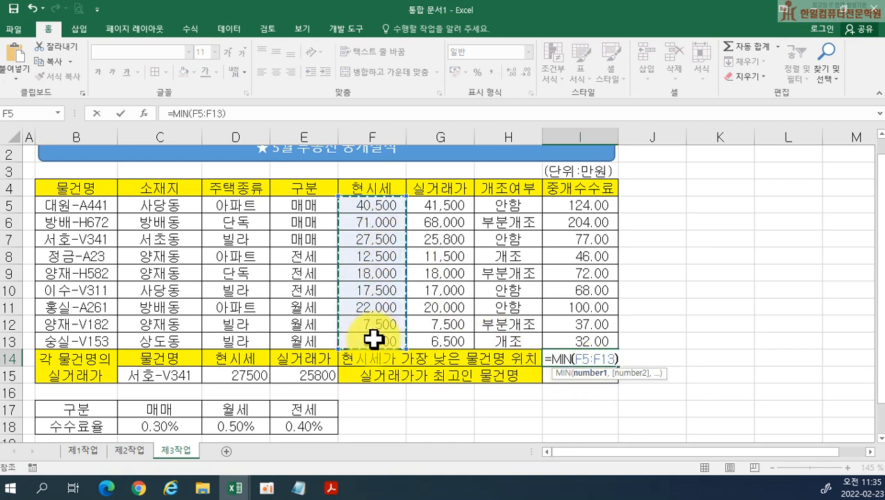
{"action": "key", "text": "Return"}
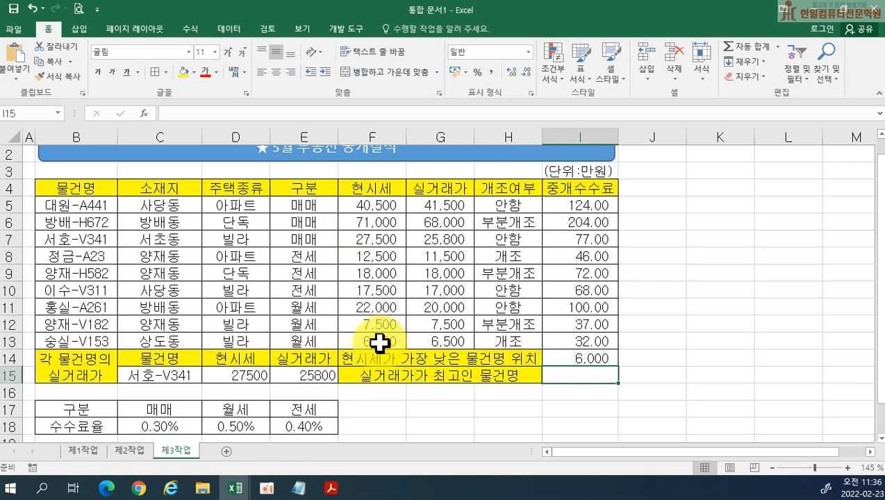
- Wrap the MIN formula in I14 in an exact-match MATCH over the 현시세 range: =MATCH(MIN(F5:F13),F5:F13,0)
{"action": "double_click", "coordinate": [563, 357]}
{"action": "left_click", "coordinate": [550, 358]}
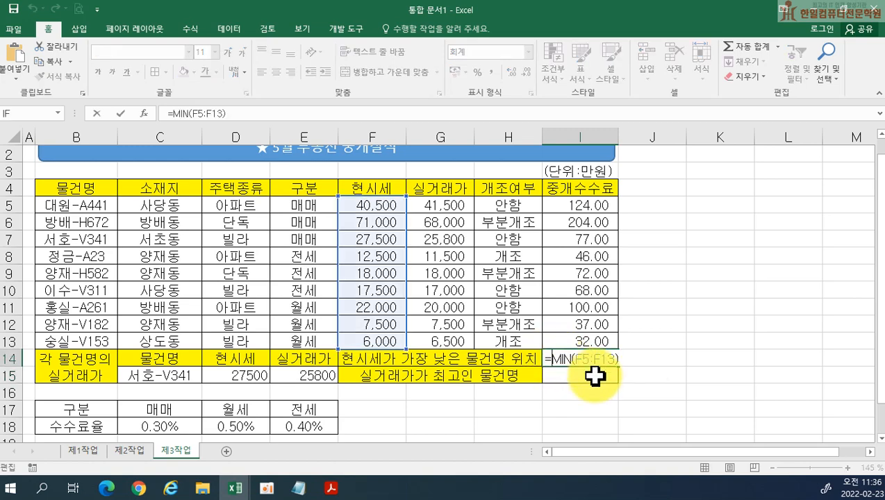
{"action": "type", "text": "MA"}
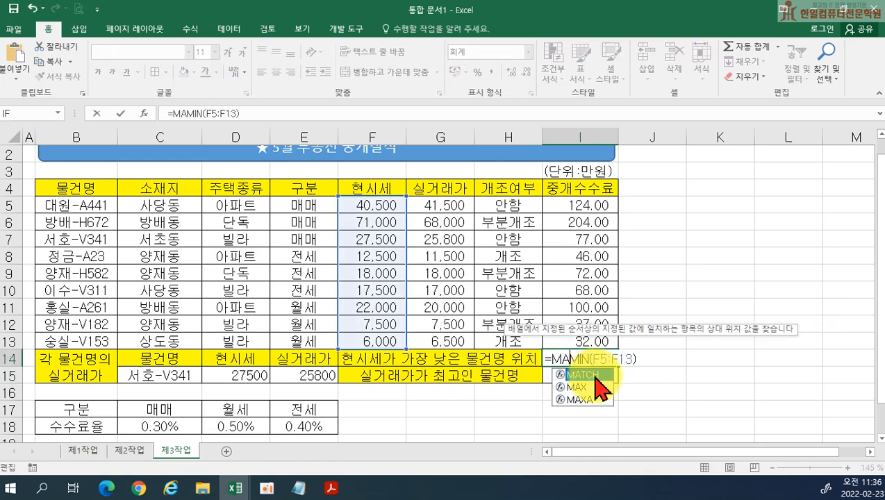
{"action": "double_click", "coordinate": [595, 375]}
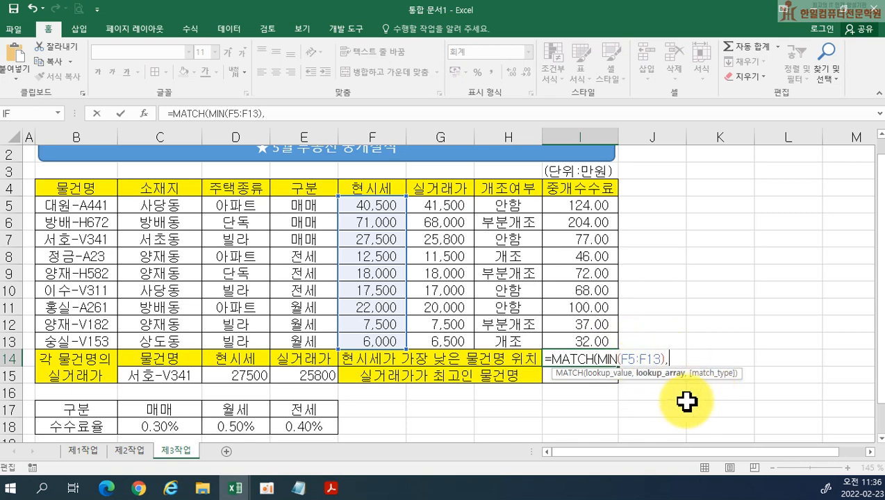
{"action": "type", "text": ","}
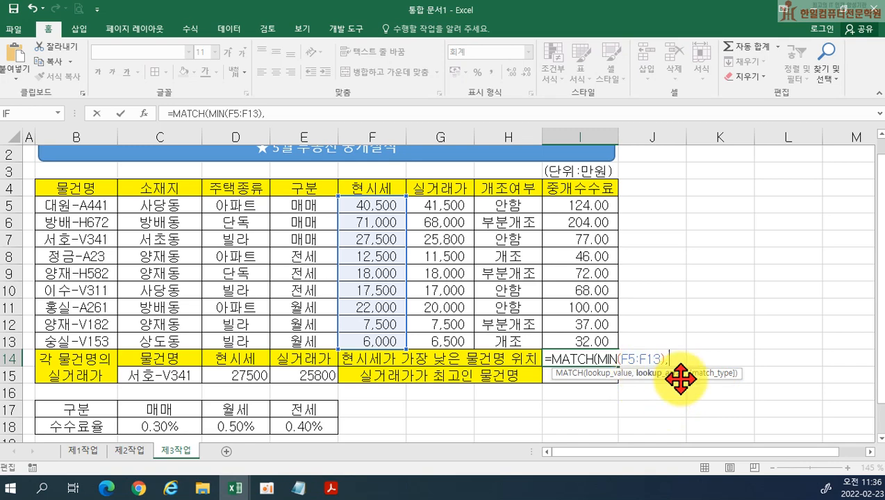
{"action": "left_click_drag", "start_coordinate": [376, 202], "coordinate": [370, 342]}
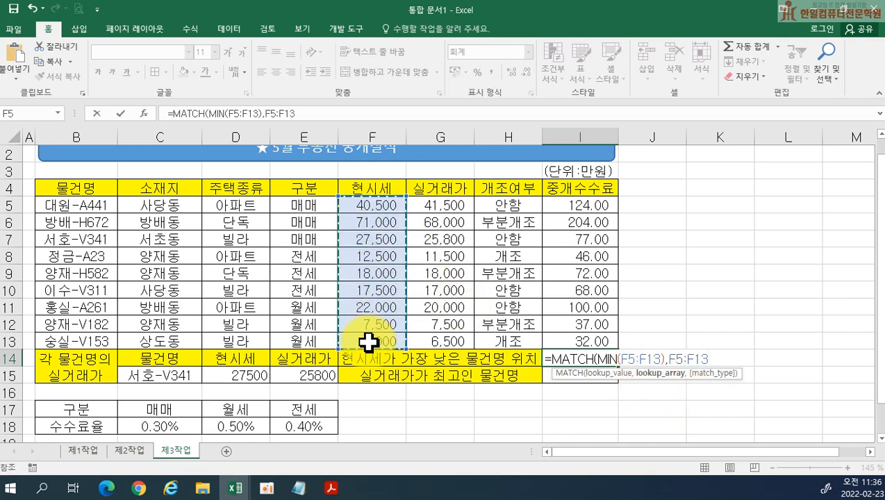
{"action": "type", "text": ","}
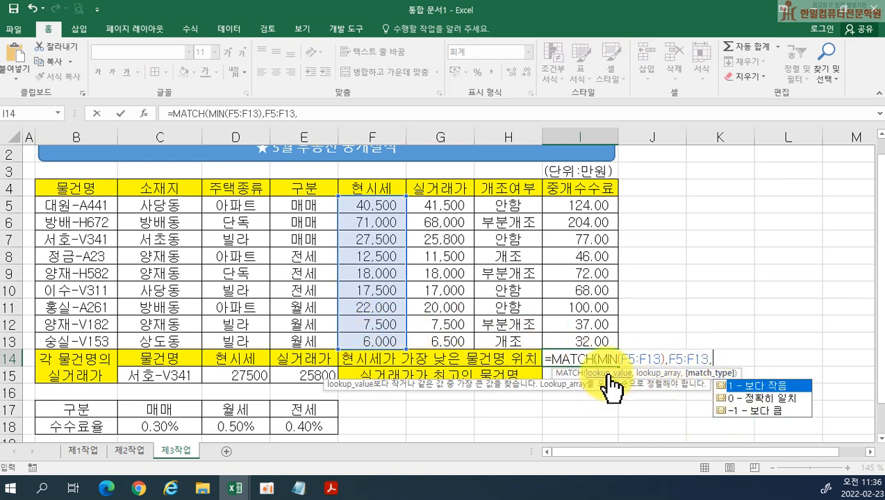
{"action": "double_click", "coordinate": [764, 398]}
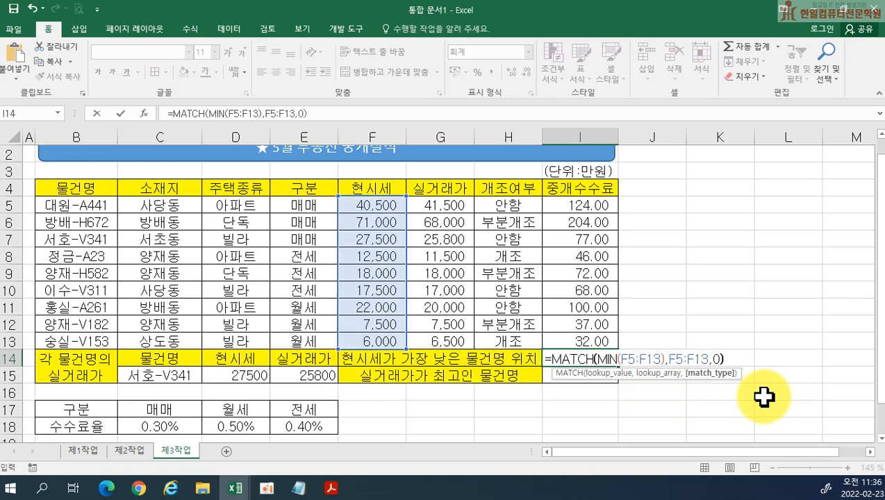
{"action": "key", "text": "Return"}
- Copy the full formula text of I14 and paste it into Notepad as item (5), below item (4)
{"action": "double_click", "coordinate": [610, 360]}
{"action": "left_click_drag", "start_coordinate": [546, 360], "coordinate": [868, 379]}
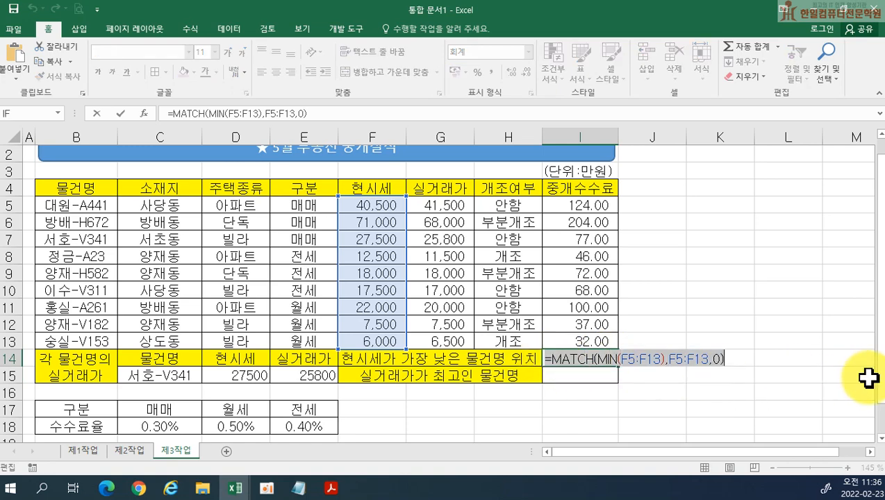
{"action": "key", "text": "Return"}
{"action": "left_click", "coordinate": [298, 488]}
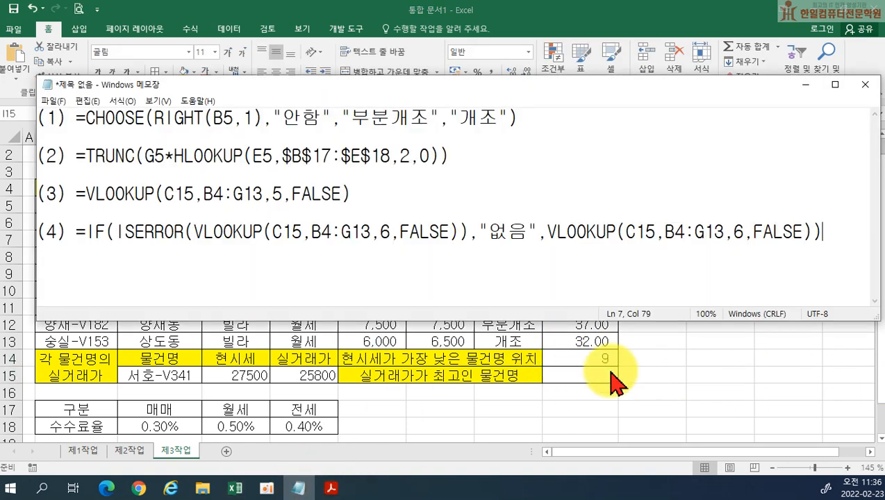
{"action": "left_click", "coordinate": [640, 270]}
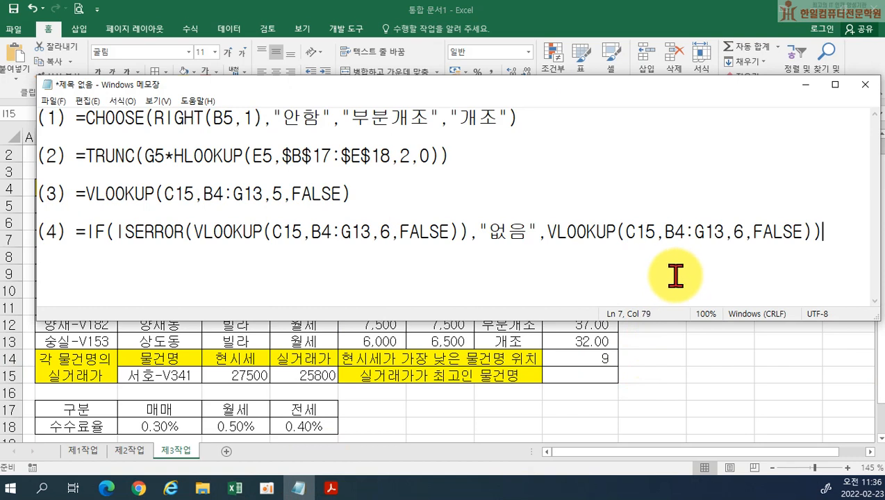
{"action": "key", "text": "Return"}
{"action": "key", "text": "Return"}
{"action": "type", "text": "(5) "}
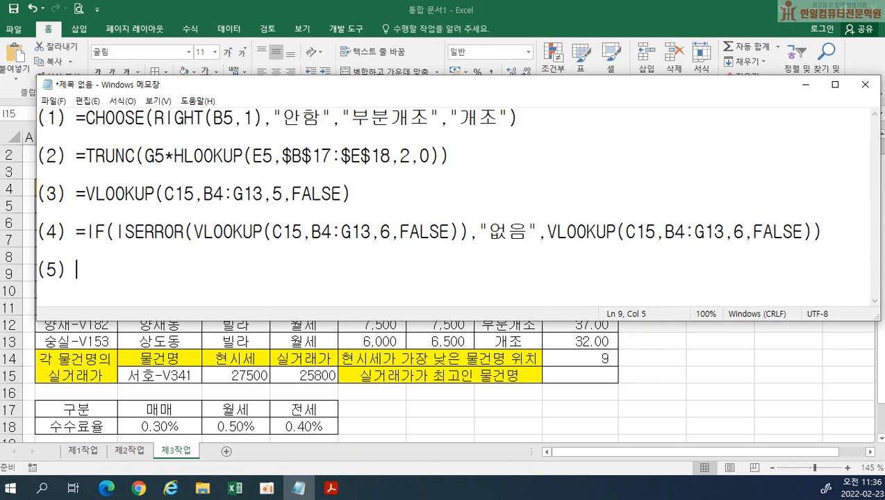
{"action": "type", "text": "=MATCH(MIN(F5:F13),F5:F13,0)"}
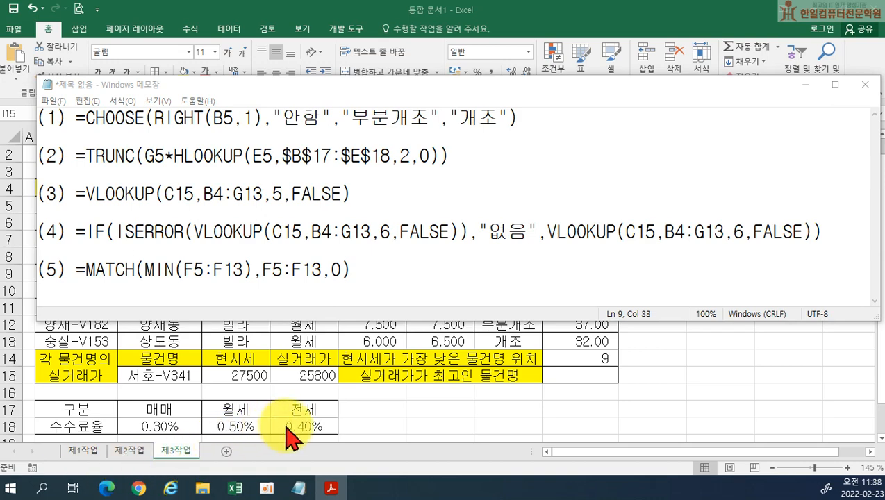
- Switch to Excel and enter =MAX(G5:G13) in cell I15 for the highest 실거래가
{"action": "left_click", "coordinate": [423, 373]}
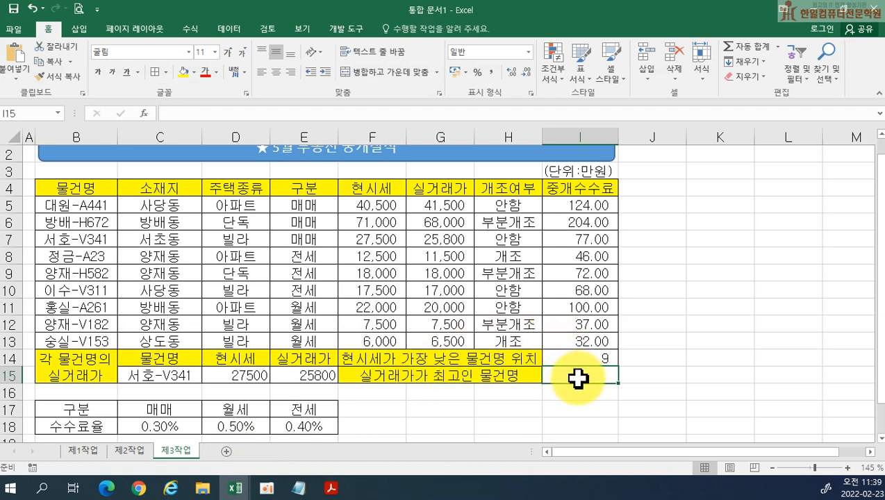
{"action": "left_click_drag", "start_coordinate": [427, 206], "coordinate": [433, 337]}
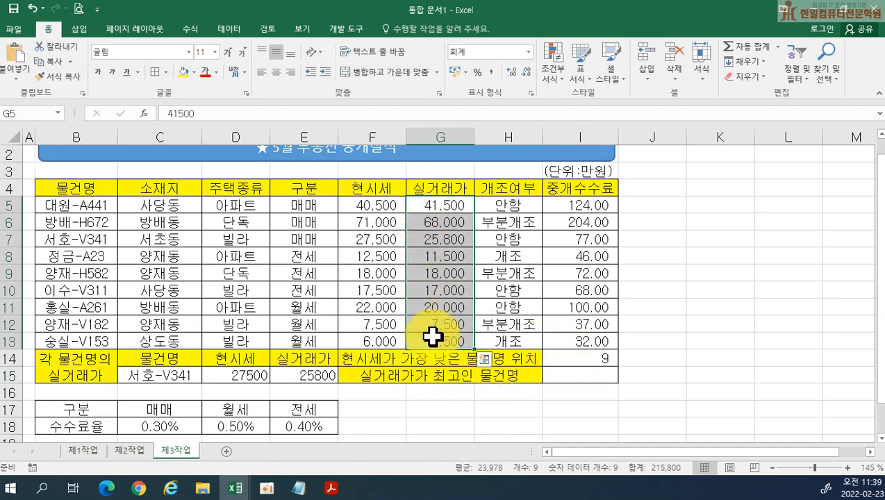
{"action": "left_click", "coordinate": [588, 377]}
{"action": "type", "text": "=MAX("}
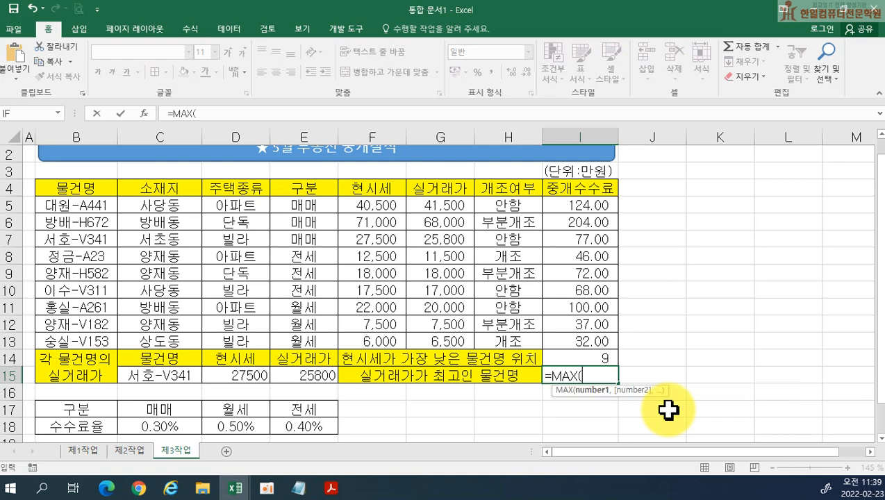
{"action": "left_click", "coordinate": [448, 203]}
{"action": "left_click_drag", "start_coordinate": [449, 203], "coordinate": [455, 333]}
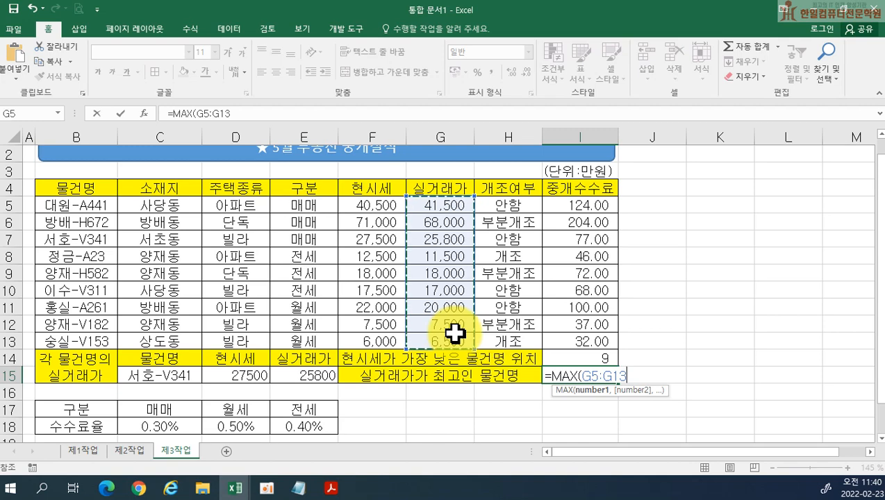
{"action": "type", "text": ")"}
{"action": "key", "text": "Return"}
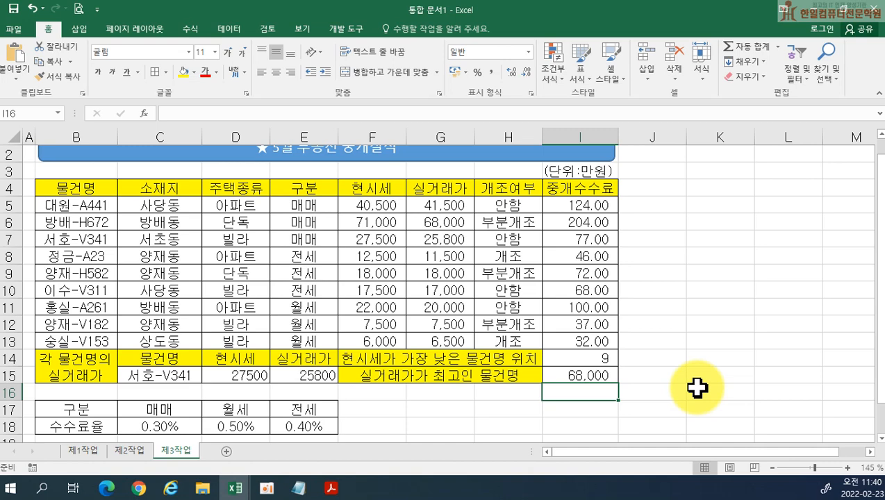
- Extend the I15 formula to =MATCH(MAX(G5:G13),G5:G13,0) and check its result against the 실거래가 column
{"action": "left_click", "coordinate": [571, 371]}
{"action": "double_click", "coordinate": [570, 372]}
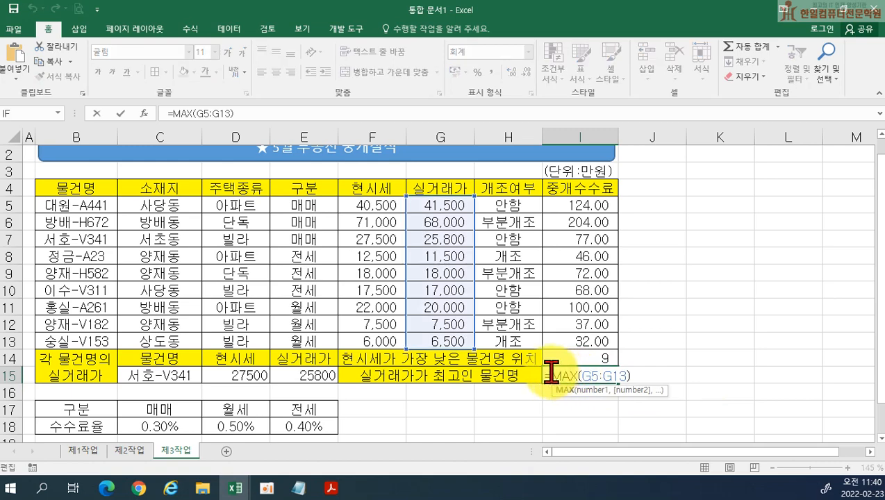
{"action": "left_click", "coordinate": [550, 375]}
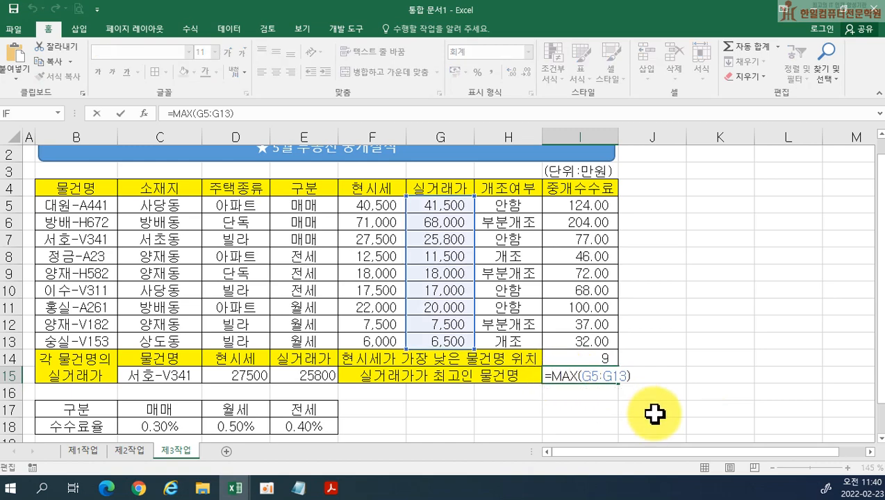
{"action": "type", "text": "MA"}
{"action": "key", "text": "Tab"}
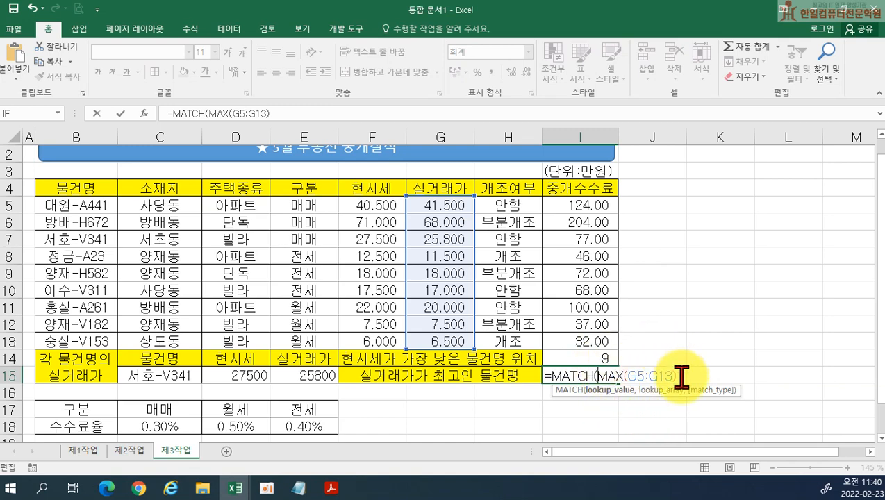
{"action": "type", "text": ","}
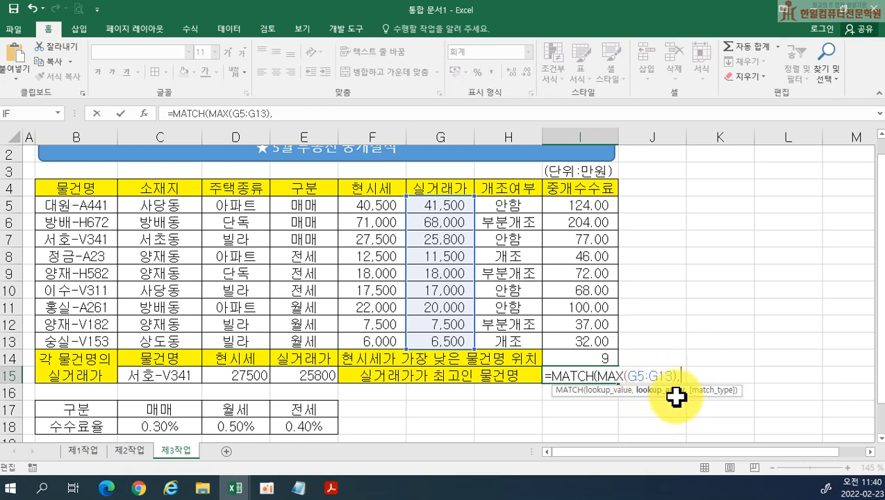
{"action": "left_click_drag", "start_coordinate": [444, 216], "coordinate": [446, 338]}
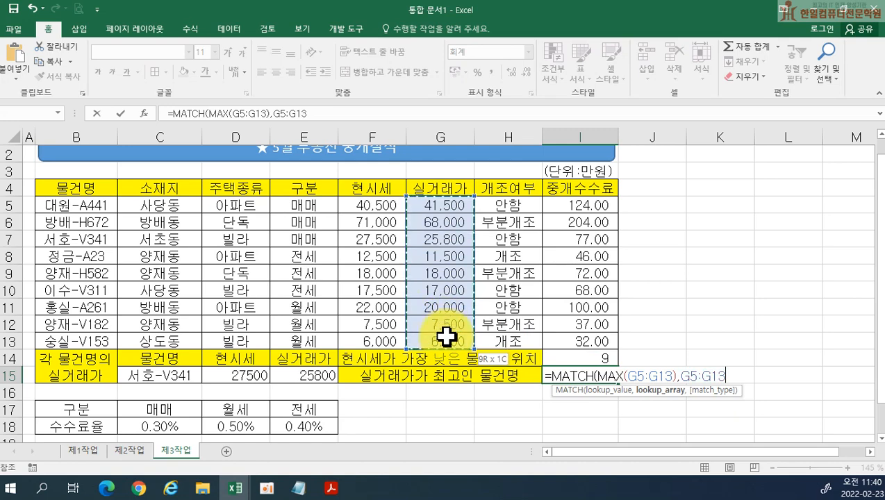
{"action": "left_click_drag", "start_coordinate": [446, 338], "coordinate": [446, 338]}
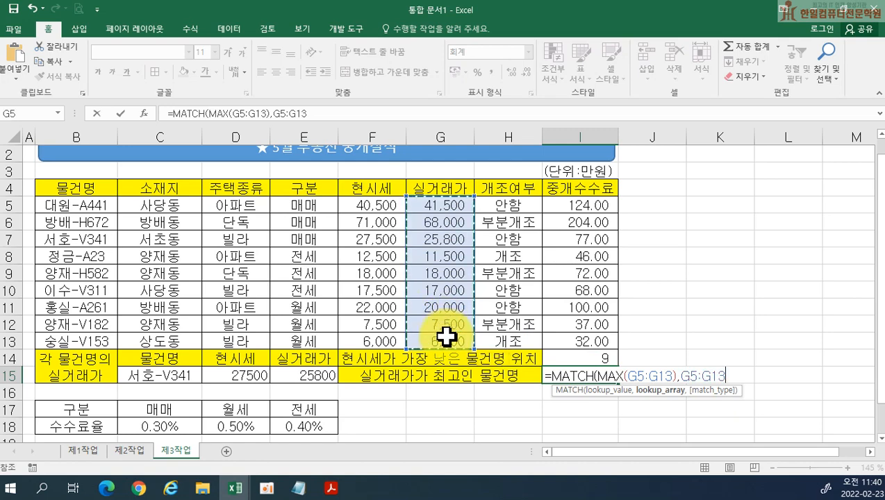
{"action": "type", "text": ","}
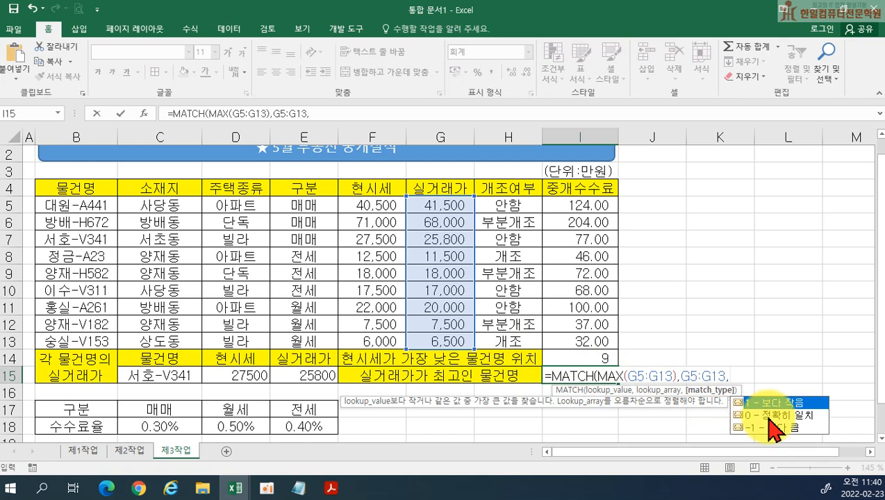
{"action": "double_click", "coordinate": [751, 417]}
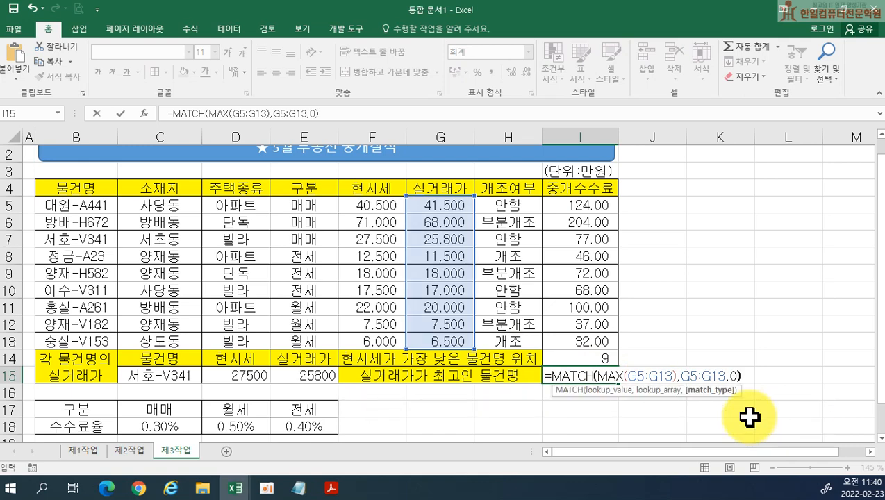
{"action": "key", "text": "Return"}
{"action": "left_click", "coordinate": [598, 376]}
{"action": "left_click", "coordinate": [437, 222]}
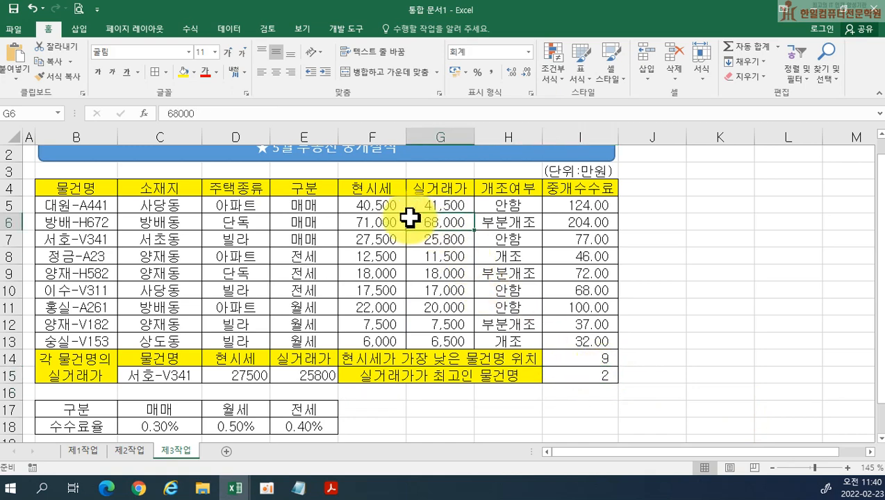
{"action": "left_click", "coordinate": [571, 374]}
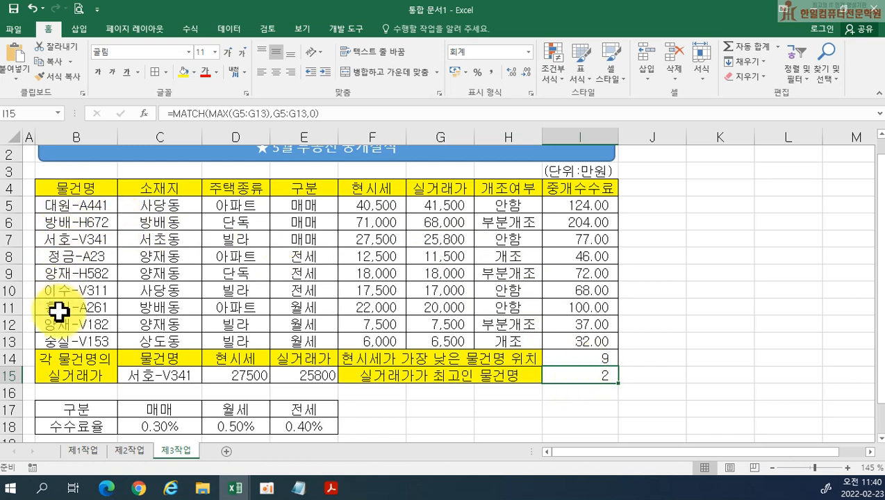
- Wrap the I15 formula in INDEX over the 물건명 range, =INDEX(B5:B13,MATCH(MAX(G5:G13),G5:G13,0)), and widen column I slightly
{"action": "double_click", "coordinate": [574, 376]}
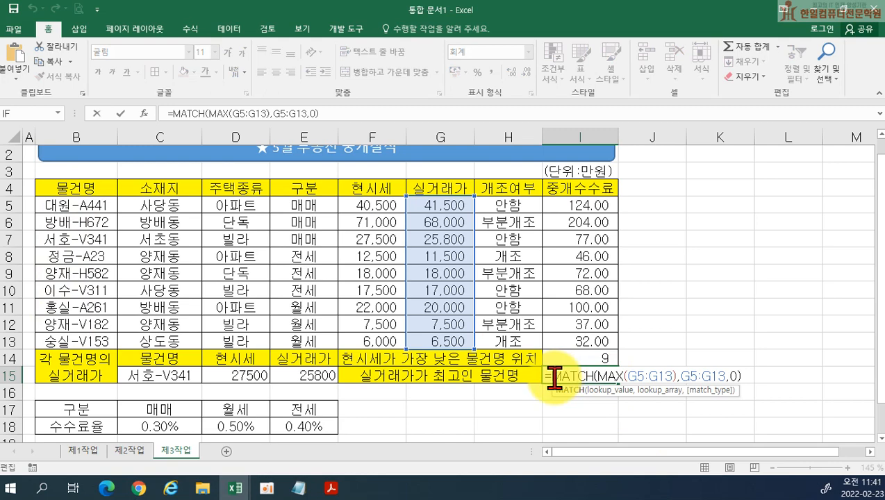
{"action": "type", "text": "IN"}
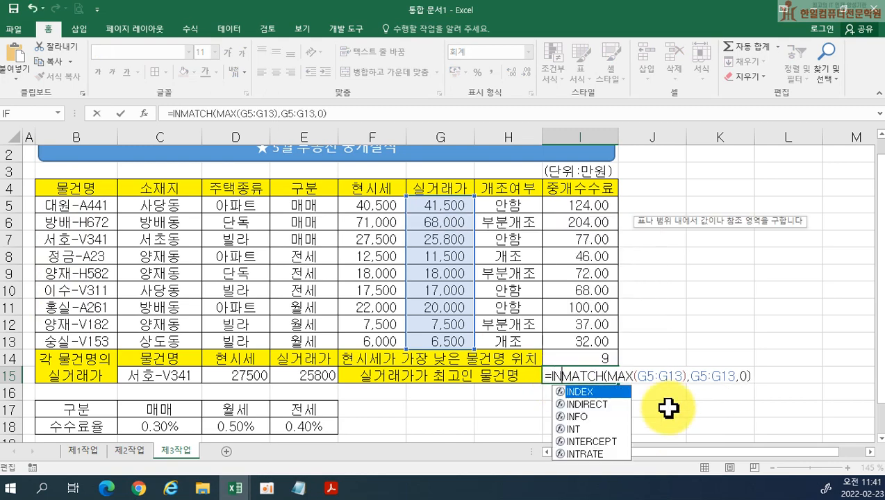
{"action": "key", "text": "Tab"}
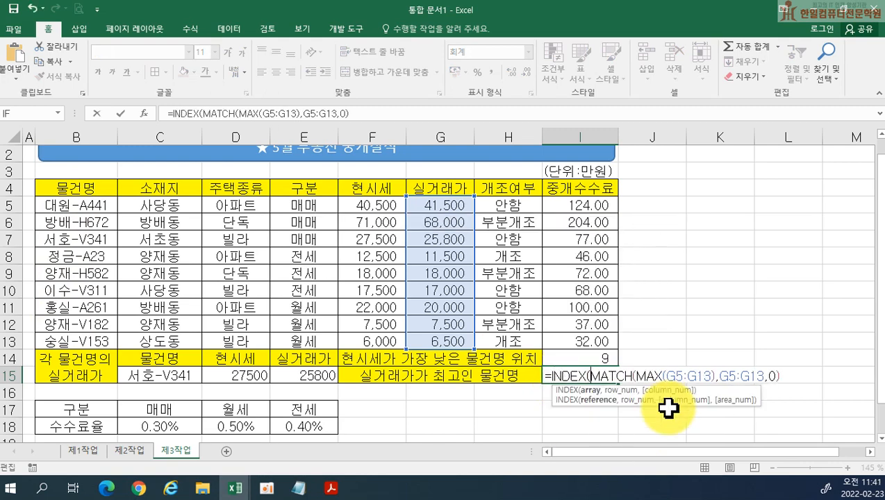
{"action": "left_click_drag", "start_coordinate": [78, 207], "coordinate": [78, 335]}
{"action": "type", "text": ","}
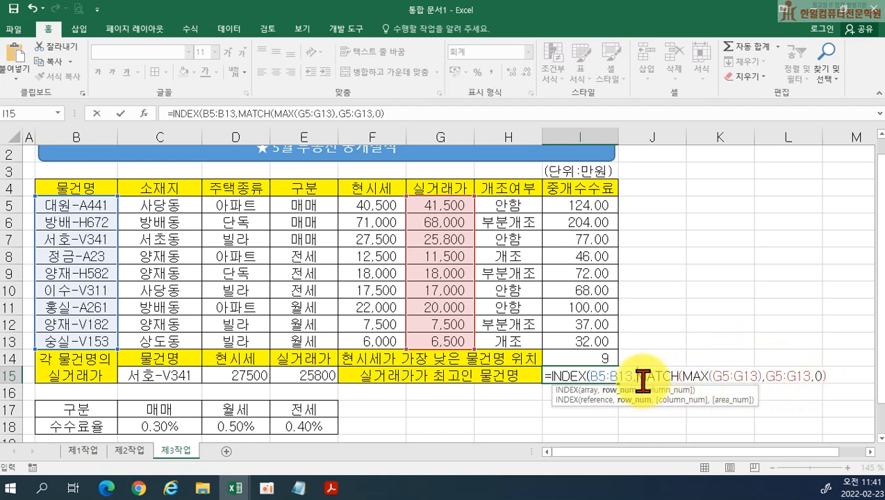
{"action": "left_click", "coordinate": [849, 378]}
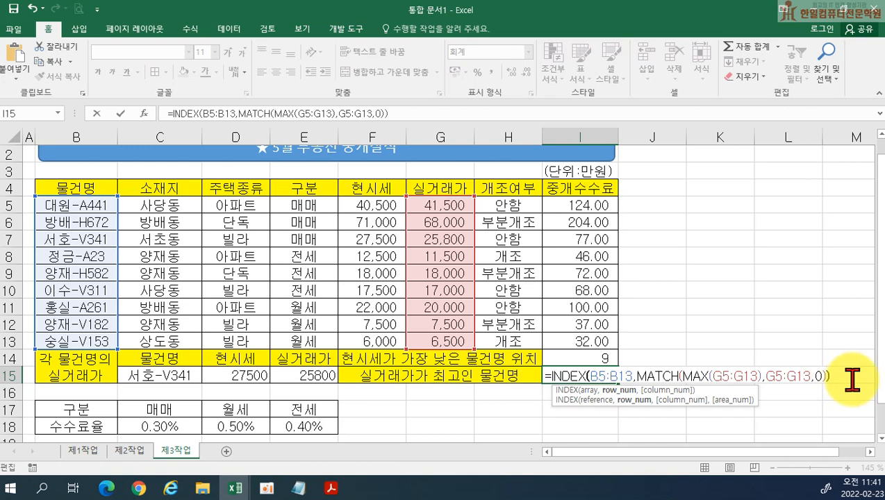
{"action": "key", "text": "Return"}
{"action": "left_click_drag", "start_coordinate": [612, 128], "coordinate": [626, 130]}
- Copy the full formula text of I15 and paste it into Notepad as item (6), below item (5)
{"action": "left_click", "coordinate": [567, 375]}
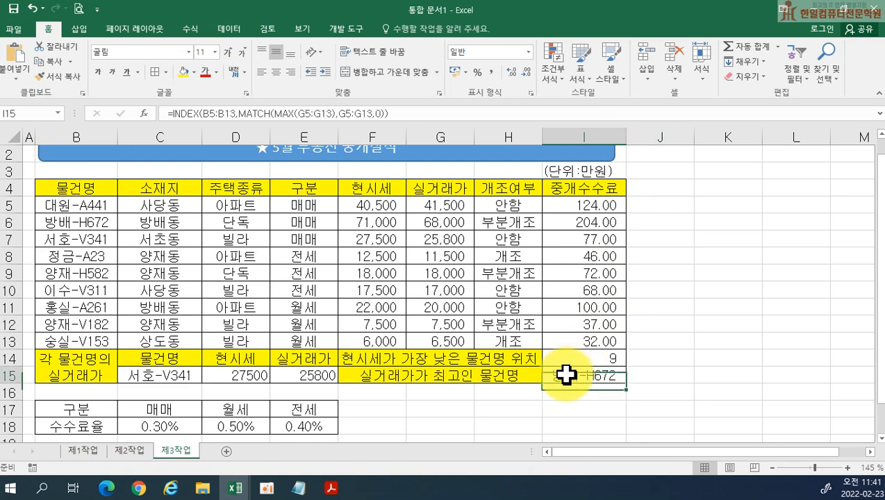
{"action": "double_click", "coordinate": [567, 375]}
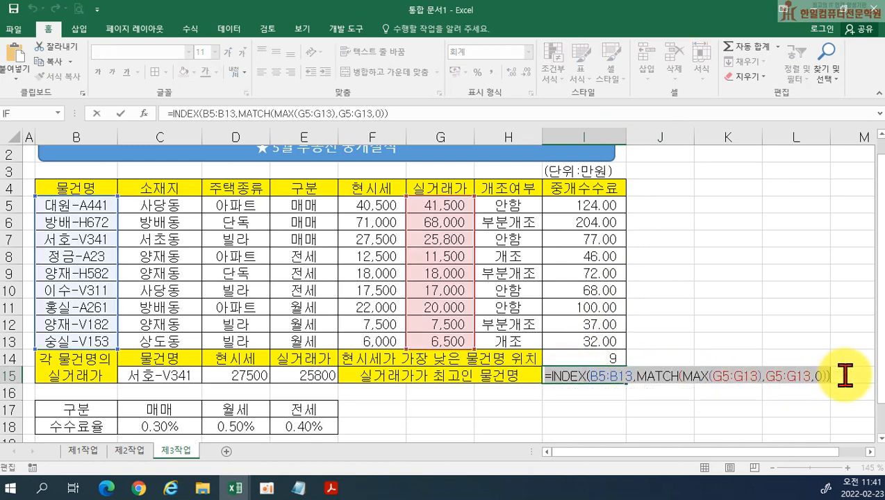
{"action": "key", "text": "Return"}
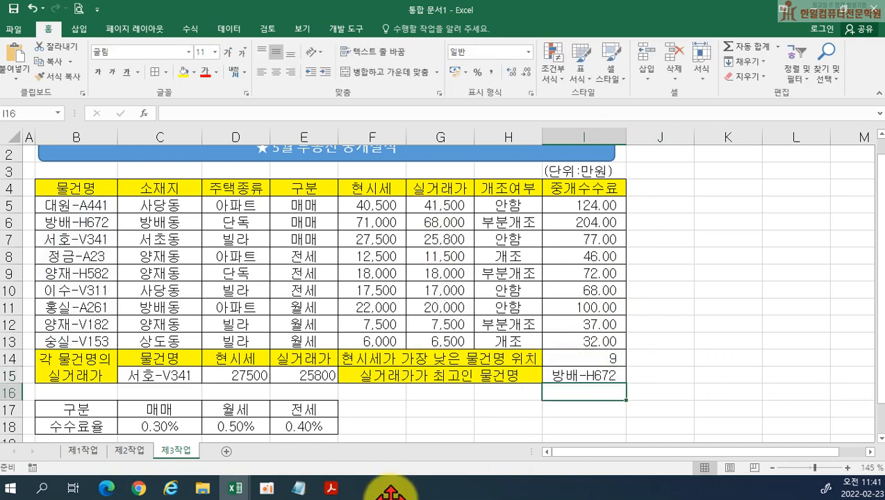
{"action": "left_click", "coordinate": [299, 489]}
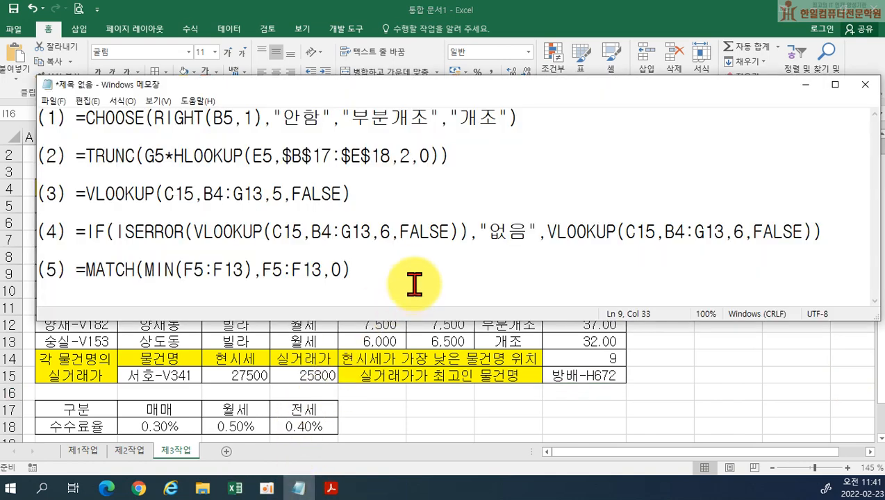
{"action": "key", "text": "Return"}
{"action": "key", "text": "Return"}
{"action": "type", "text": "(6)"}
{"action": "type", "text": "=INDEX(B5:B13,MATCH(MAX(G5:G13),G5:G13,0))"}
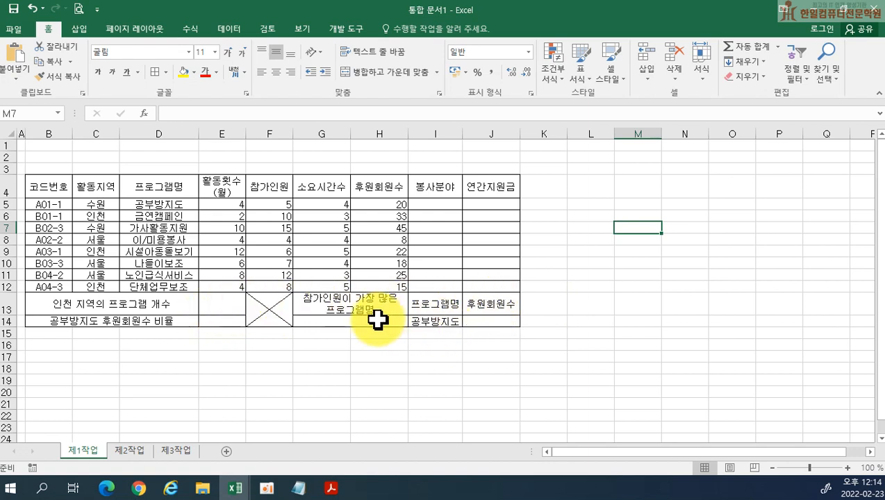
- On Excel worksheet 제1작업, enter =MAX(F5:F12) in merged cell G14 for the highest 참가인원
{"action": "left_click", "coordinate": [377, 320]}
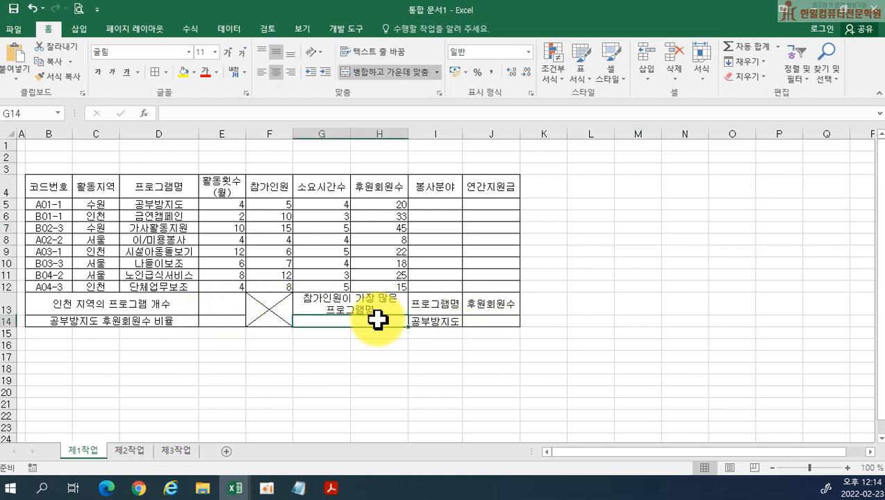
{"action": "type", "text": "="}
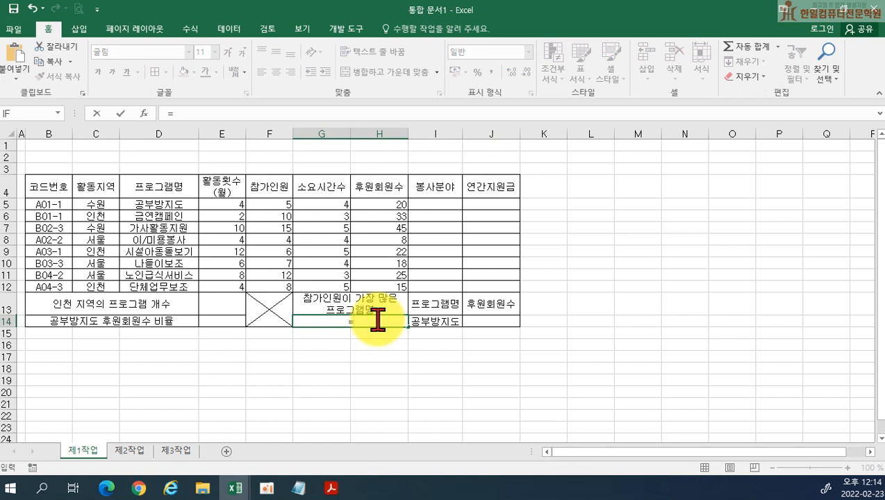
{"action": "type", "text": "MAX("}
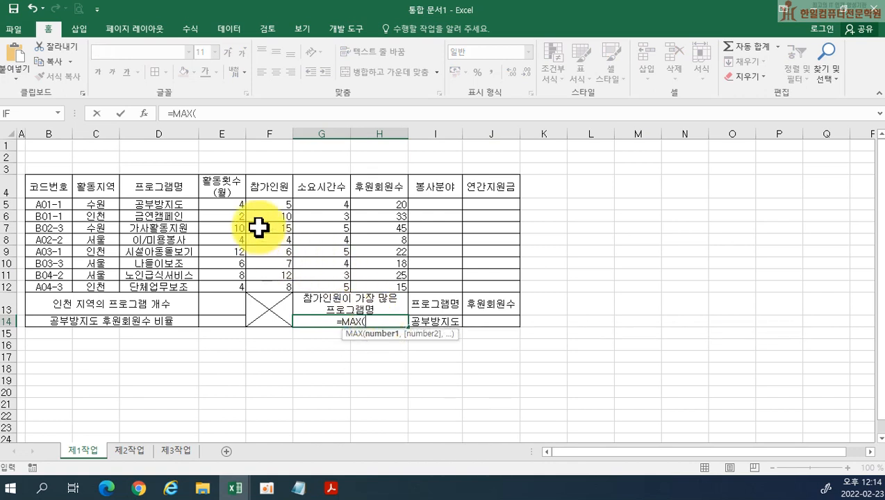
{"action": "left_click_drag", "start_coordinate": [268, 206], "coordinate": [264, 283]}
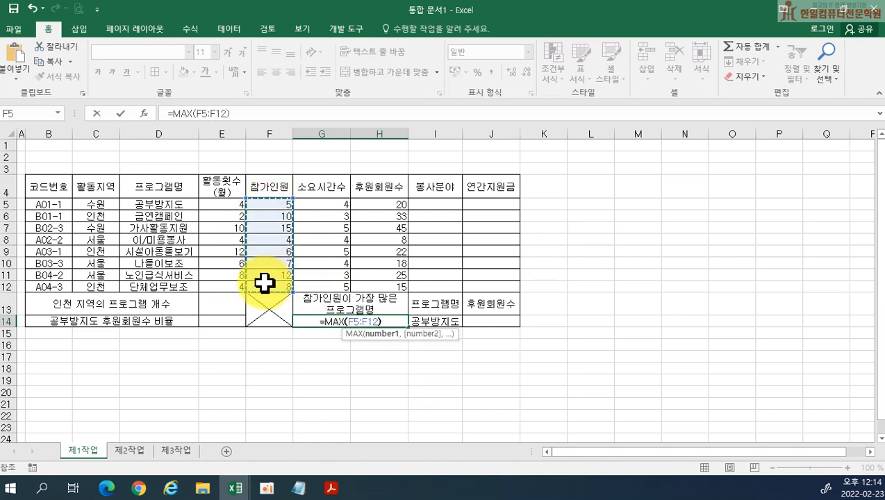
{"action": "key", "text": "Return"}
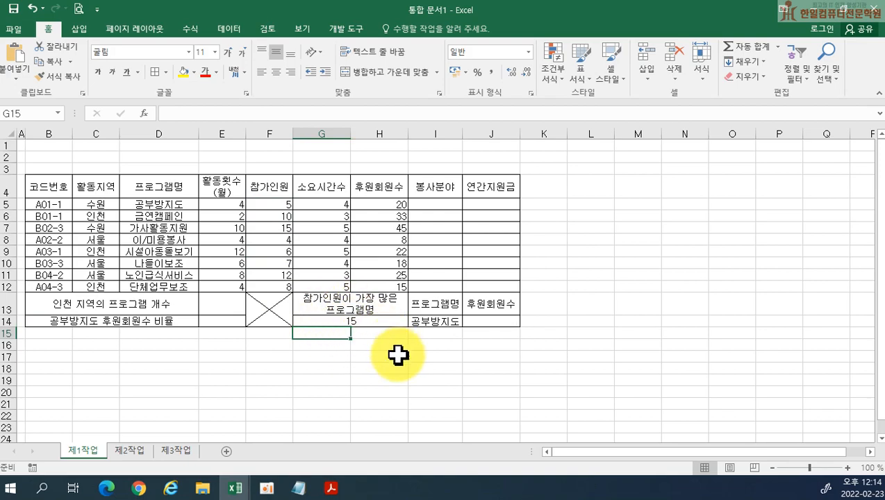
- Wrap the MAX formula in G14 in an exact-match MATCH over the 참가인원 range: =MATCH(MAX(F5:F12),F5:F12,0)
{"action": "scroll", "coordinate": [352, 347], "scroll_direction": "up", "scroll_amount": 3, "text": "ctrl"}
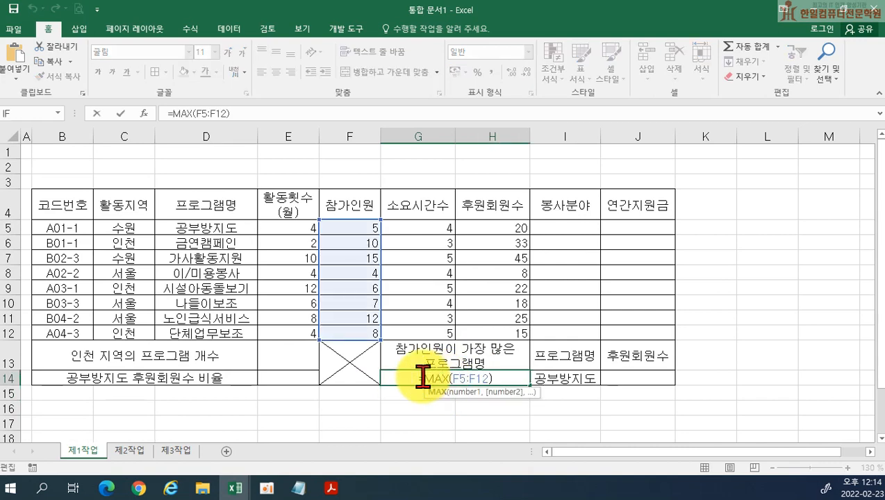
{"action": "type", "text": "MT"}
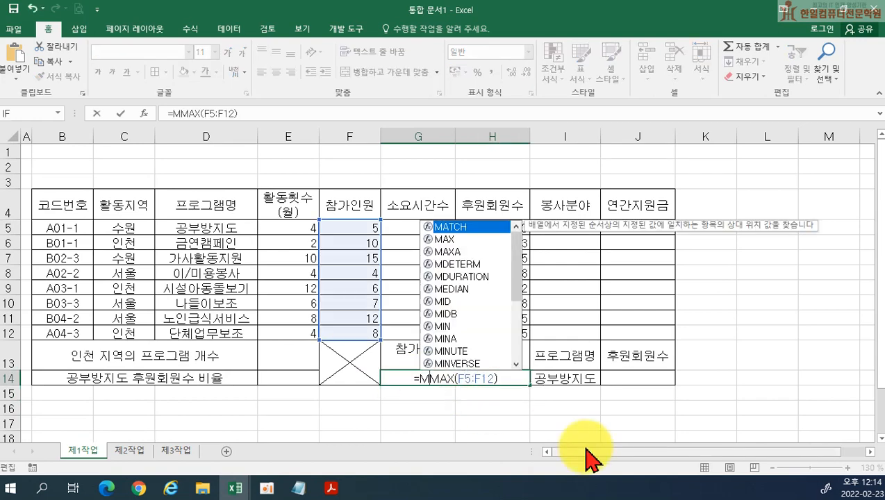
{"action": "key", "text": "BackSpace"}
{"action": "type", "text": "ATCH("}
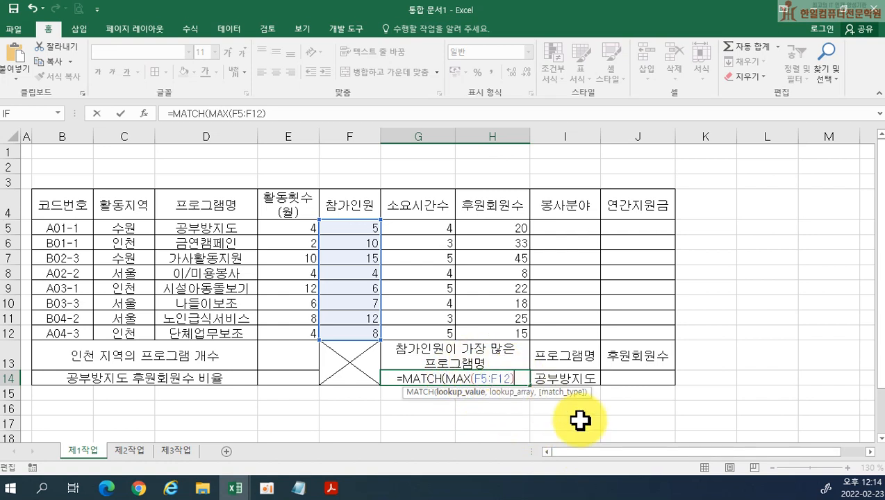
{"action": "type", "text": ","}
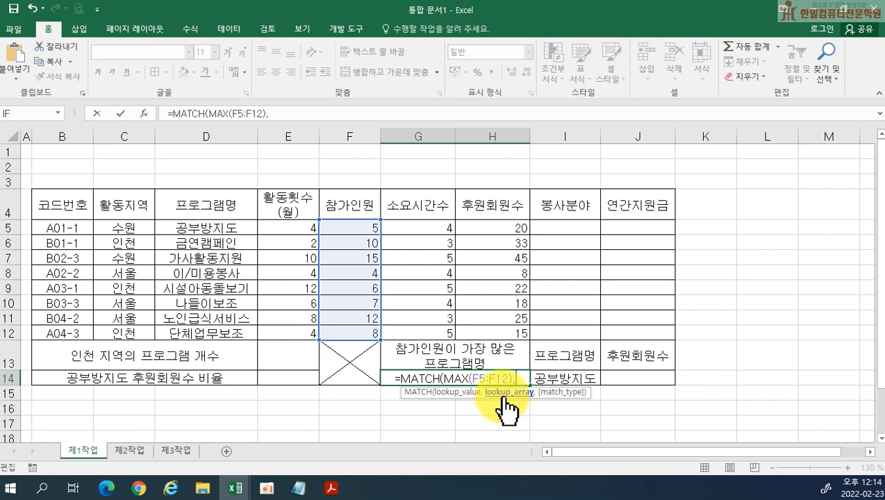
{"action": "left_click", "coordinate": [347, 233]}
{"action": "left_click_drag", "start_coordinate": [348, 234], "coordinate": [347, 336]}
{"action": "type", "text": ","}
{"action": "left_click", "coordinate": [595, 417]}
{"action": "double_click", "coordinate": [595, 418]}
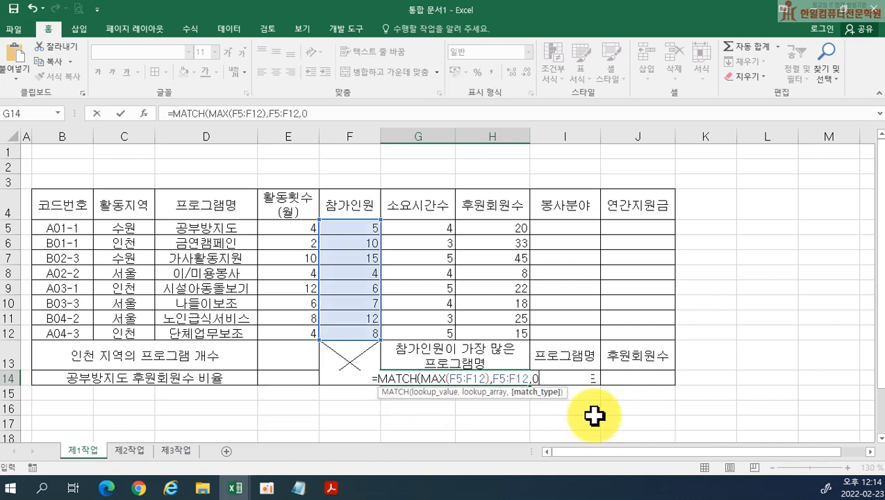
{"action": "type", "text": ")"}
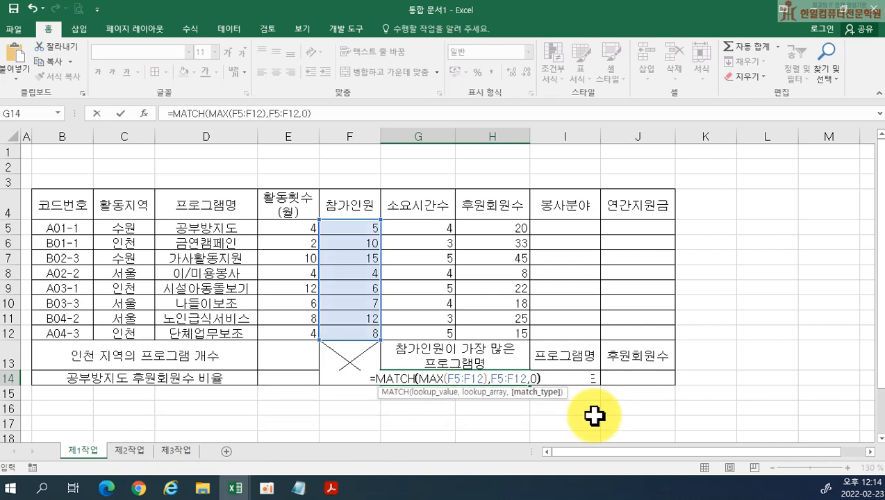
{"action": "key", "text": "Return"}
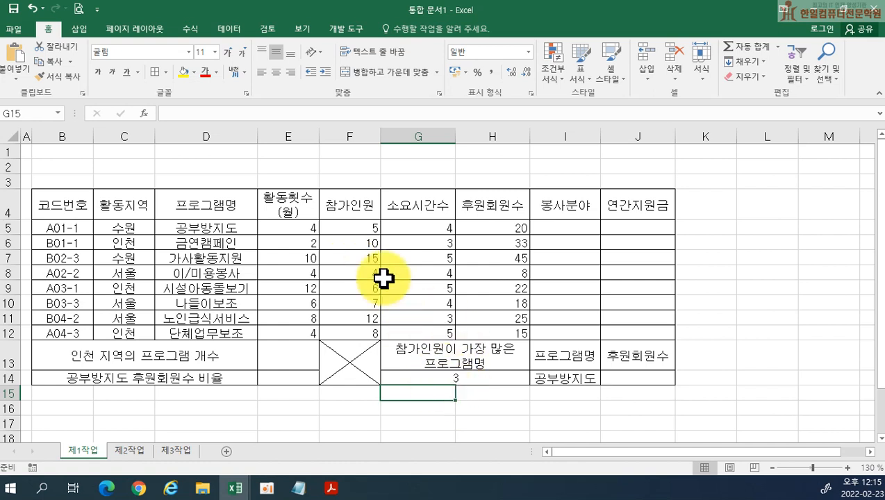
- Wrap the G14 formula in INDEX over the 프로그램명 range: =INDEX(D5:D12,MATCH(MAX(F5:F12),F5:F12,0))
{"action": "left_click", "coordinate": [348, 226]}
{"action": "left_click", "coordinate": [459, 376]}
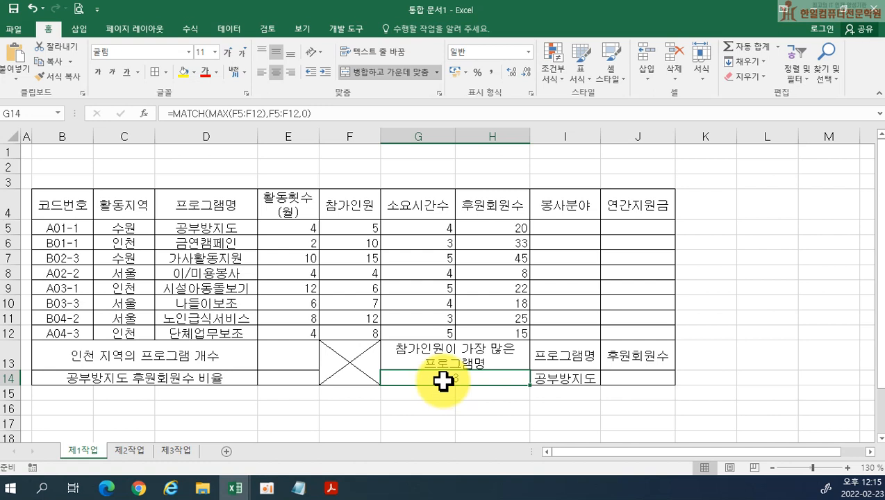
{"action": "double_click", "coordinate": [389, 376]}
{"action": "type", "text": "INDEX("}
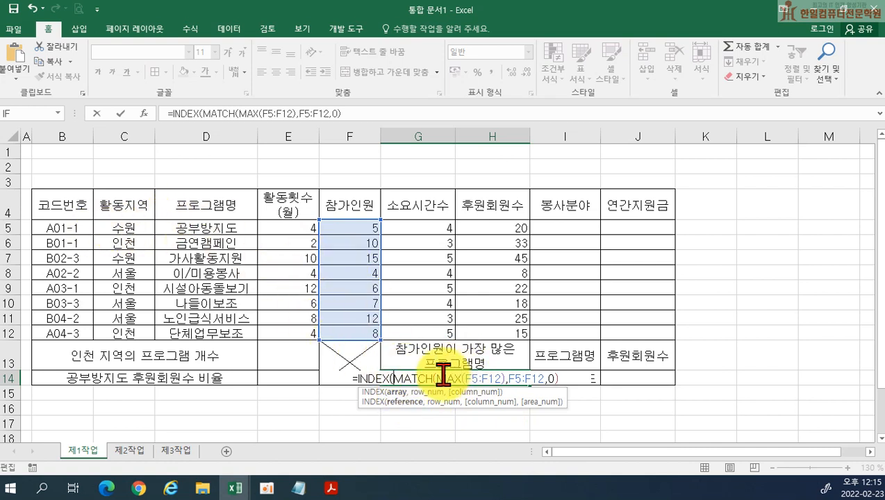
{"action": "left_click_drag", "start_coordinate": [184, 227], "coordinate": [184, 336]}
{"action": "type", "text": ","}
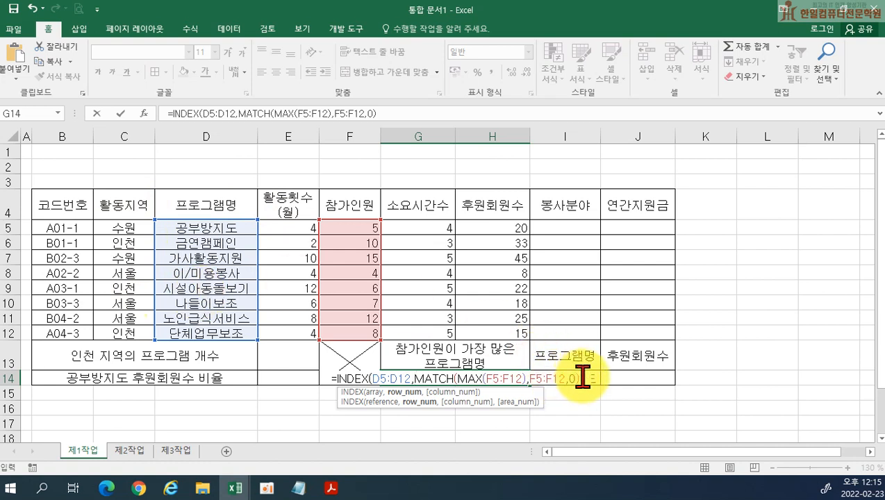
{"action": "type", "text": ")"}
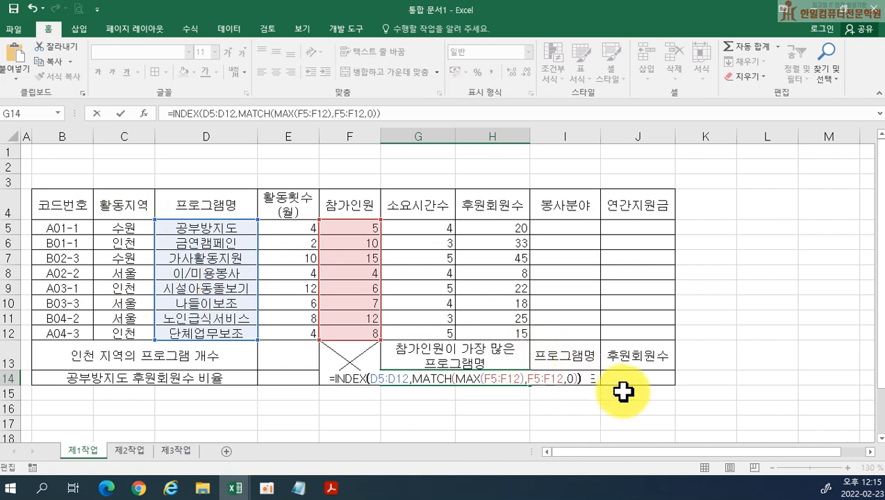
{"action": "key", "text": "Return"}
- Copy the full formula text of G14 and paste it into Notepad as item (1) of a new list, below item (6)
{"action": "double_click", "coordinate": [457, 379]}
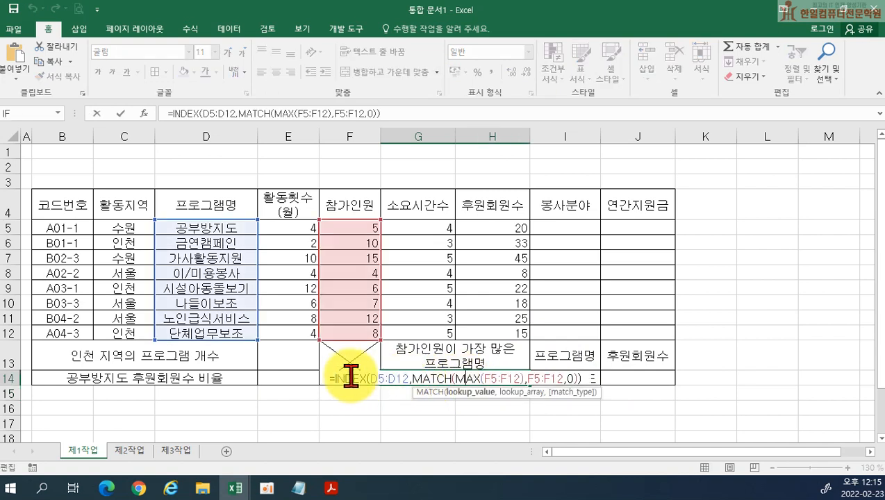
{"action": "left_click_drag", "start_coordinate": [331, 378], "coordinate": [626, 391]}
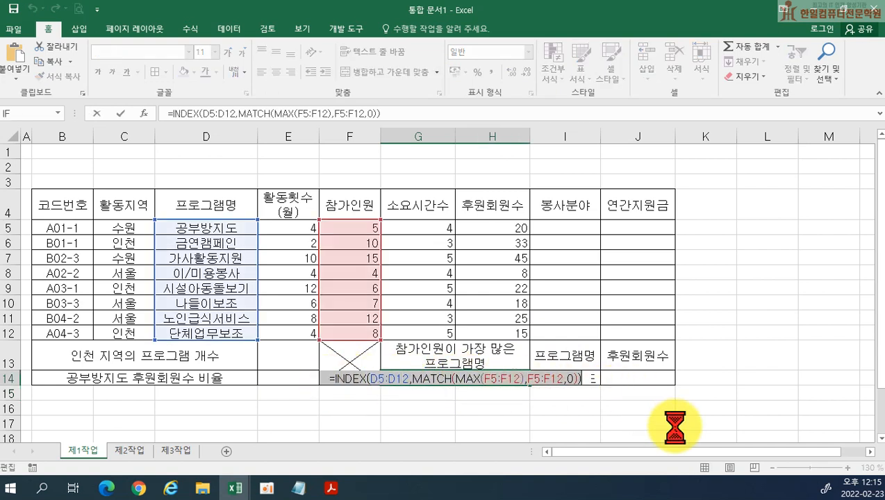
{"action": "key", "text": "Return"}
{"action": "left_click", "coordinate": [300, 488]}
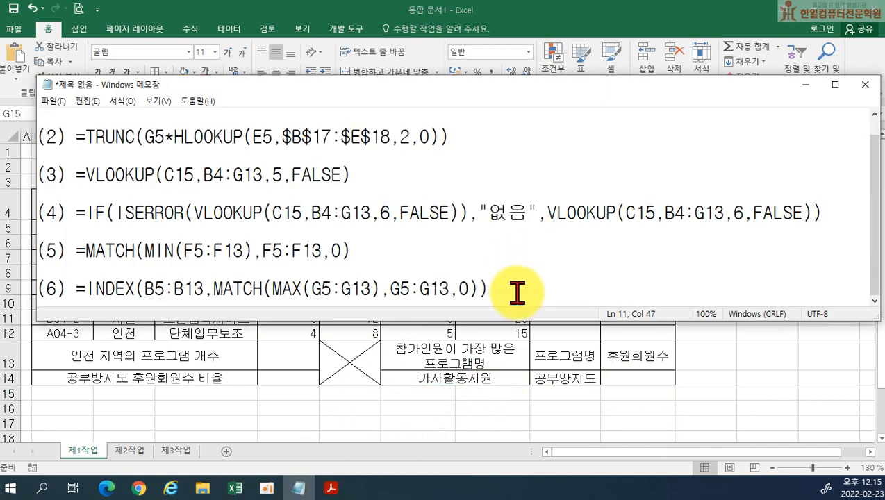
{"action": "key", "text": "Return"}
{"action": "key", "text": "Return"}
{"action": "key", "text": "Return"}
{"action": "type", "text": "(1)"}
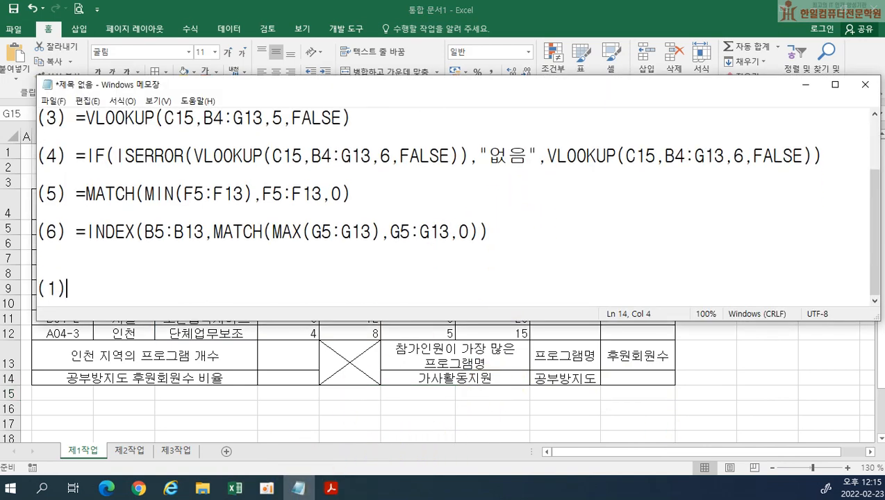
{"action": "key", "text": "ctrl+v"}
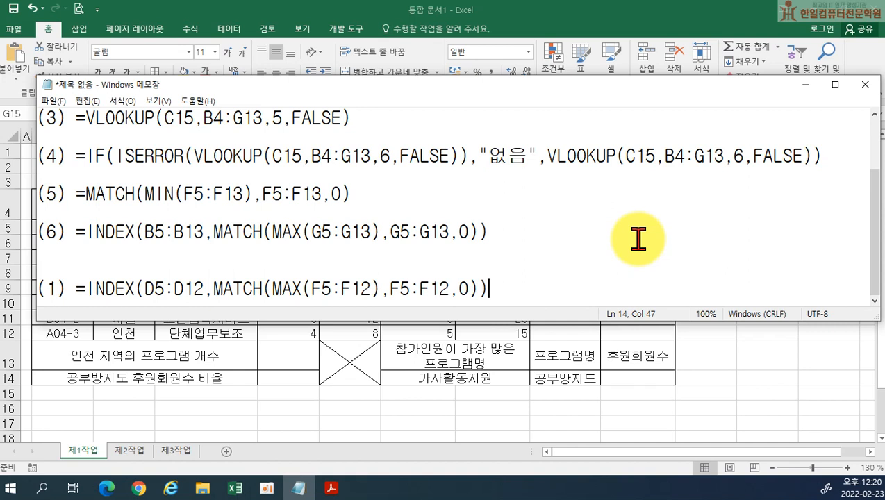
- On Excel worksheet 제1작업, enter =VLOOKUP(I14,D4:H12,5,FALSE) in J14 to look up the 후원회원수 of the program in I14
{"action": "left_click", "coordinate": [639, 370]}
{"action": "left_click", "coordinate": [637, 379]}
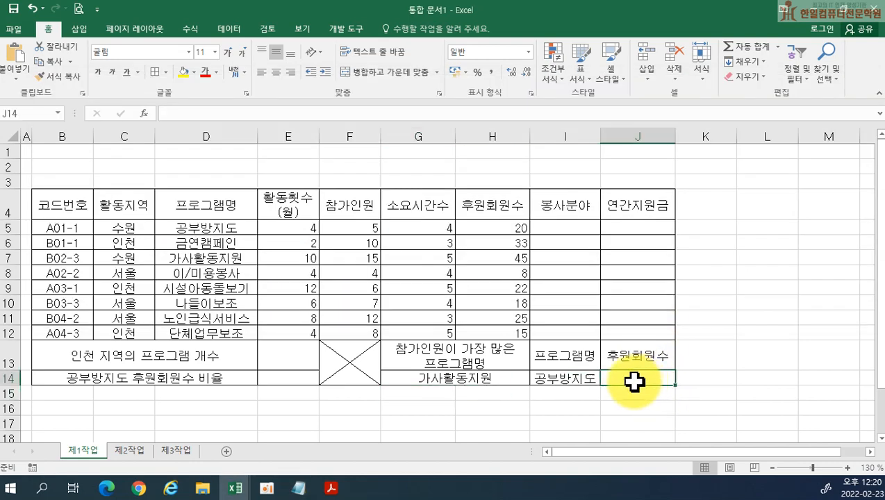
{"action": "type", "text": "="}
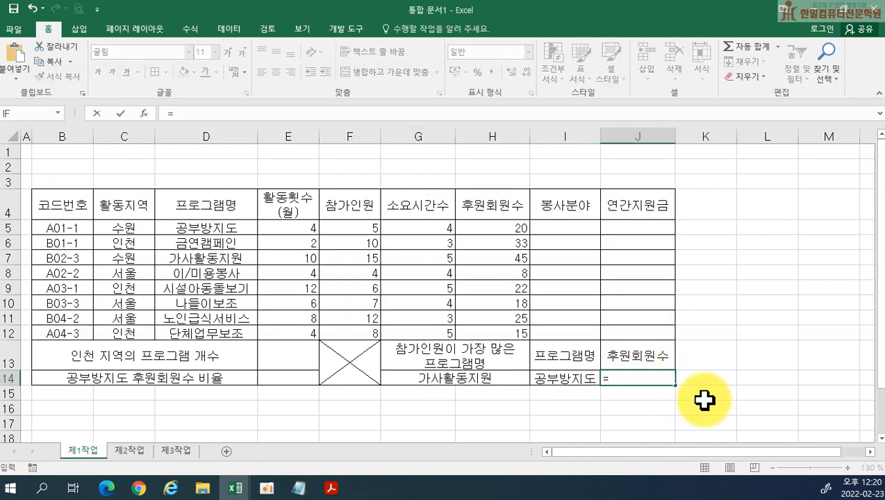
{"action": "type", "text": "VL"}
{"action": "key", "text": "Tab"}
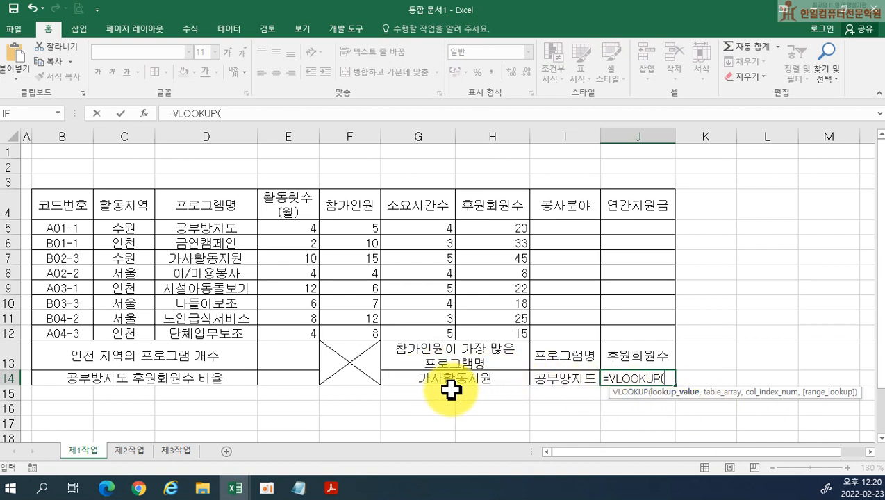
{"action": "left_click", "coordinate": [562, 378]}
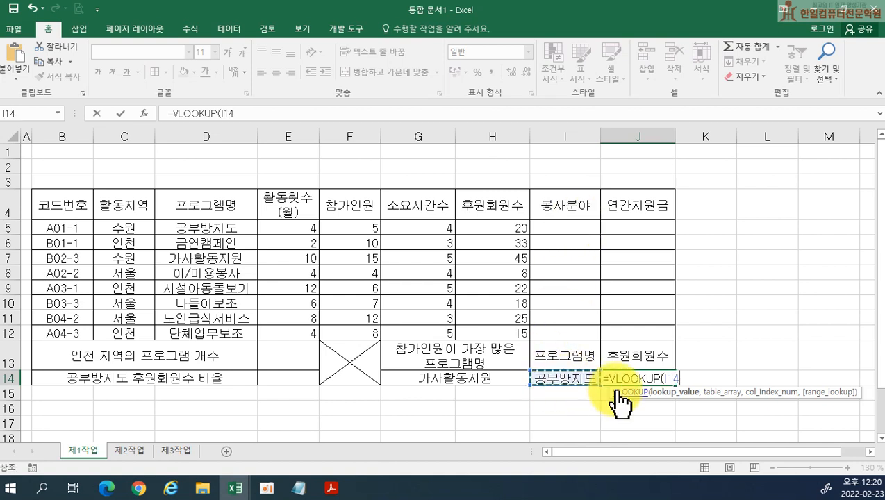
{"action": "type", "text": ","}
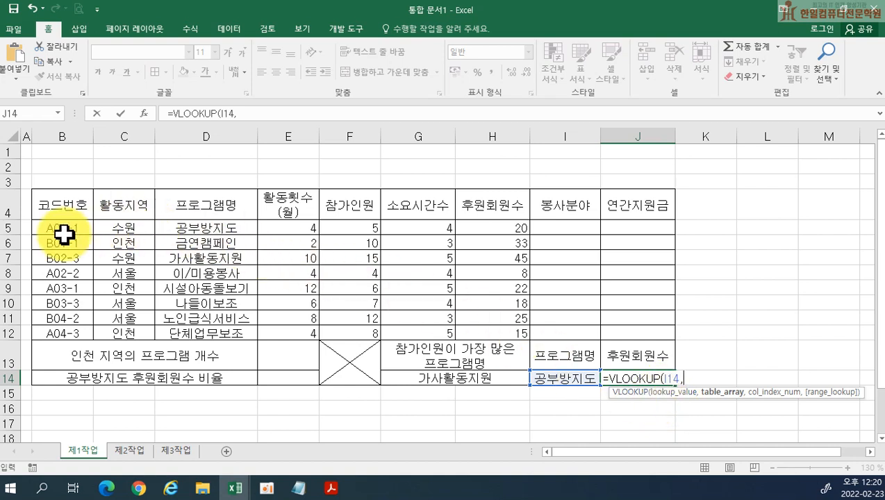
{"action": "left_click_drag", "start_coordinate": [211, 202], "coordinate": [486, 333]}
{"action": "type", "text": ","}
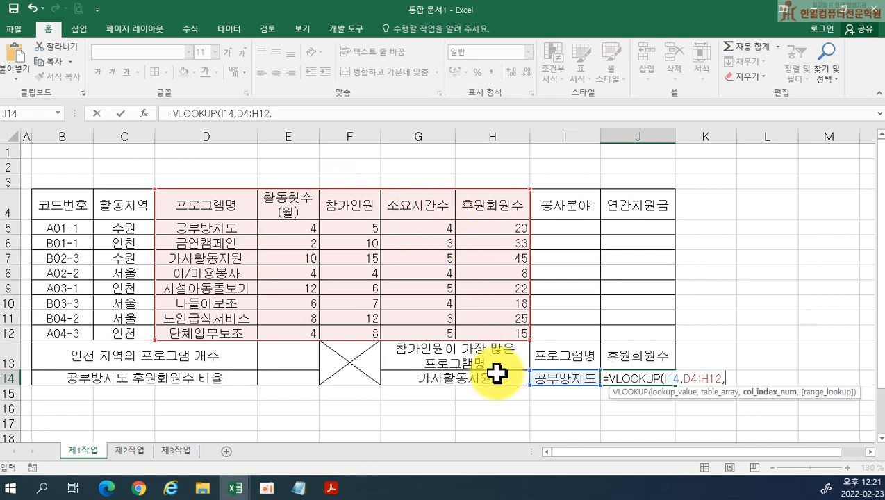
{"action": "type", "text": ","}
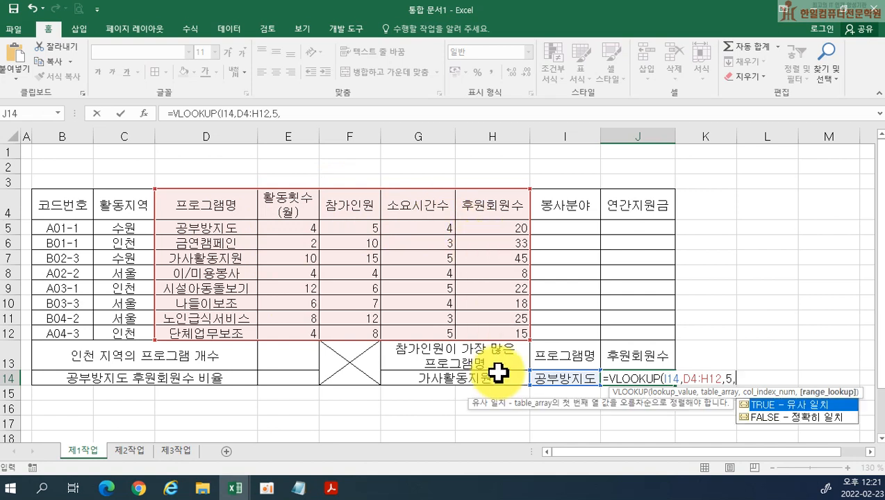
{"action": "double_click", "coordinate": [764, 418]}
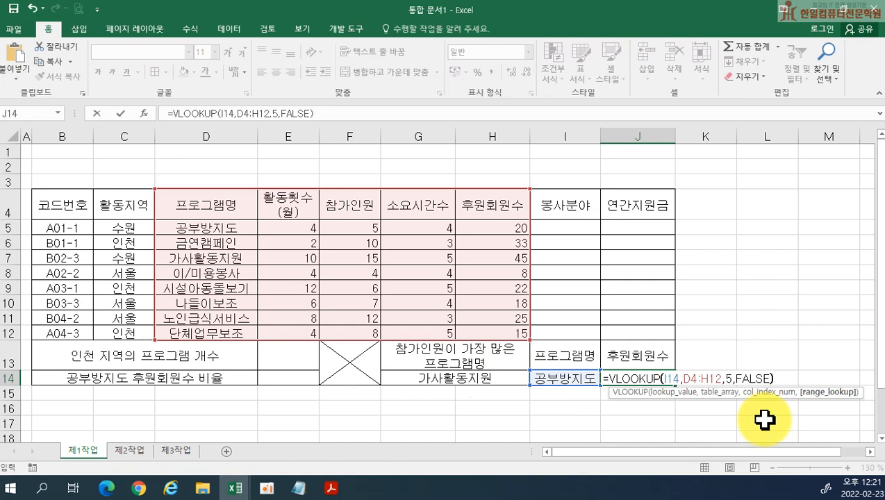
{"action": "type", "text": ")"}
{"action": "key", "text": "Return"}
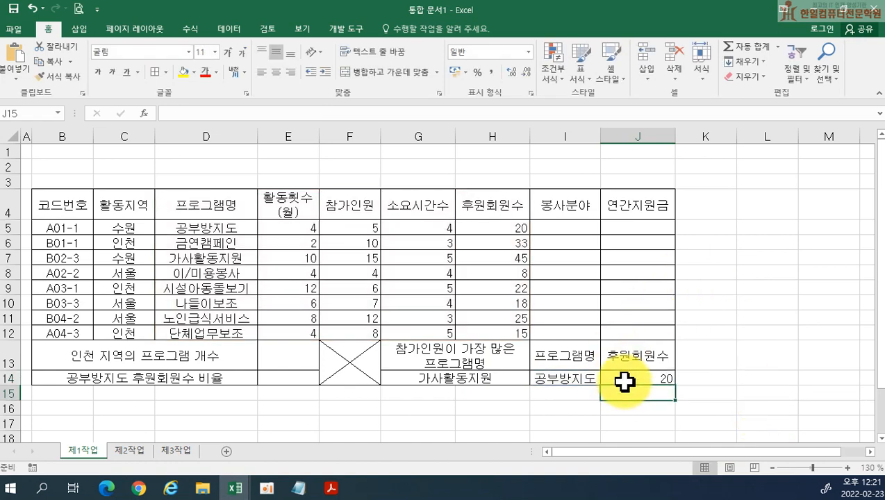
- Copy the full formula text of J14 and paste it into Notepad as item (2), below the INDEX formula of item (1)
{"action": "left_click", "coordinate": [624, 381]}
{"action": "double_click", "coordinate": [625, 382]}
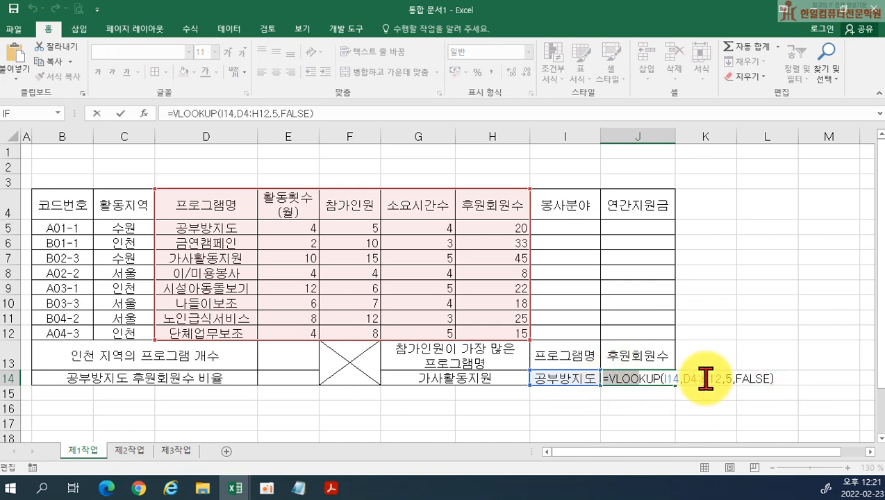
{"action": "key", "text": "Return"}
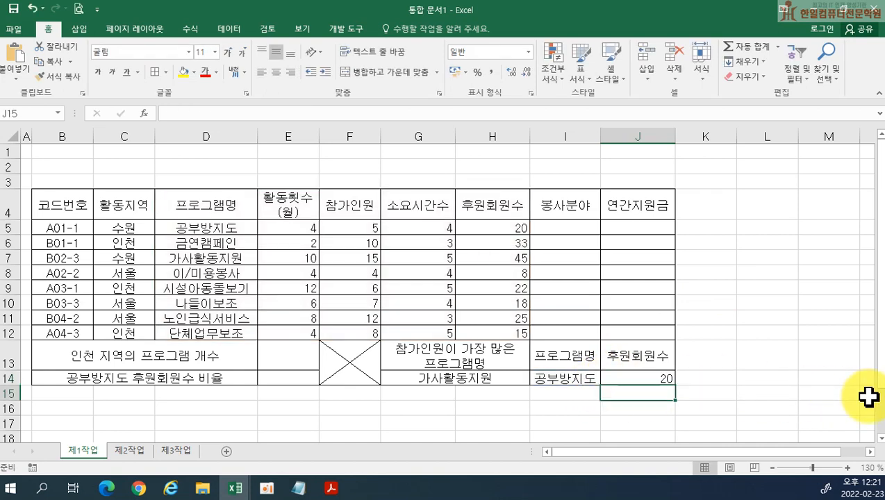
{"action": "left_click", "coordinate": [309, 480]}
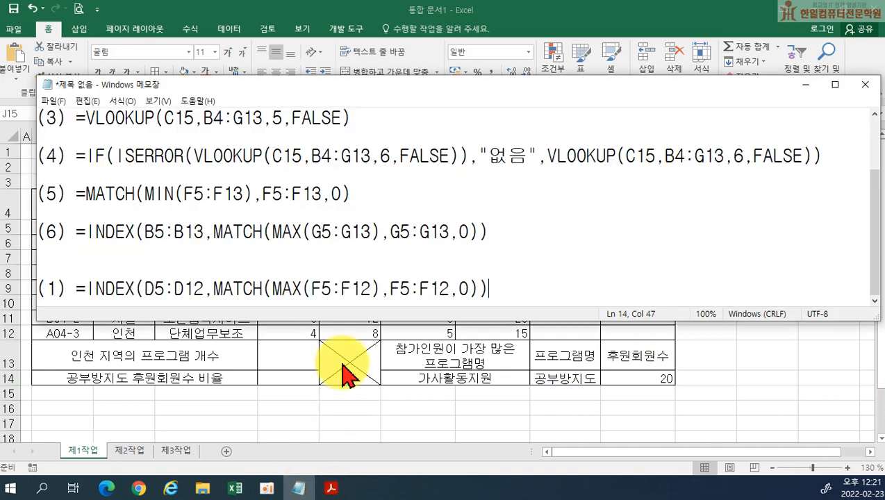
{"action": "key", "text": "Up"}
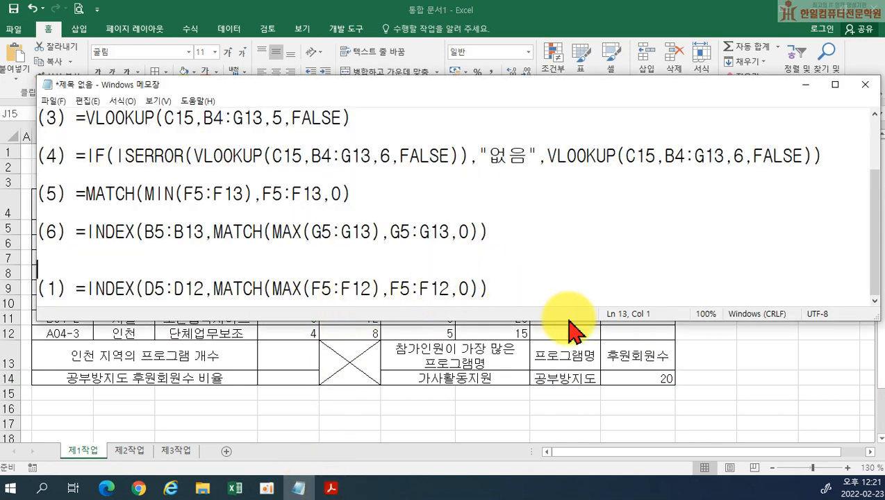
{"action": "key", "text": "Down"}
{"action": "key", "text": "Down"}
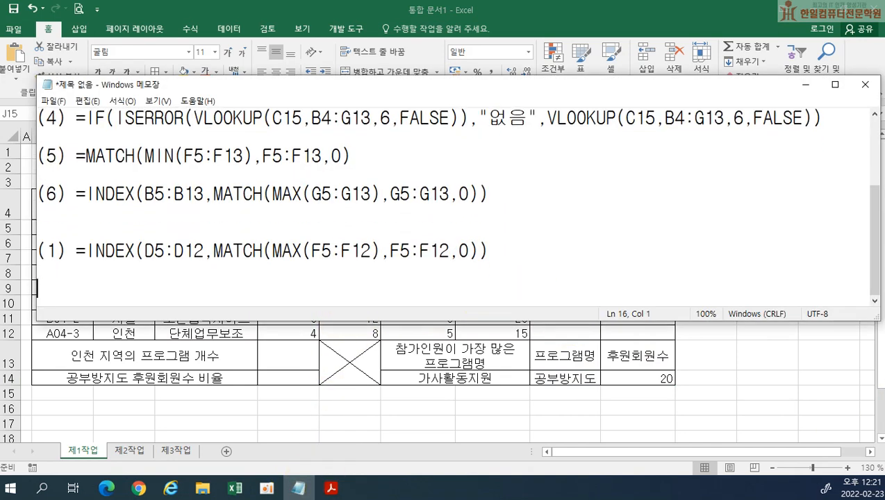
{"action": "type", "text": "(2)"}
{"action": "type", "text": "=VLOOKUP(I14,D4:H12,5,FALSE)"}
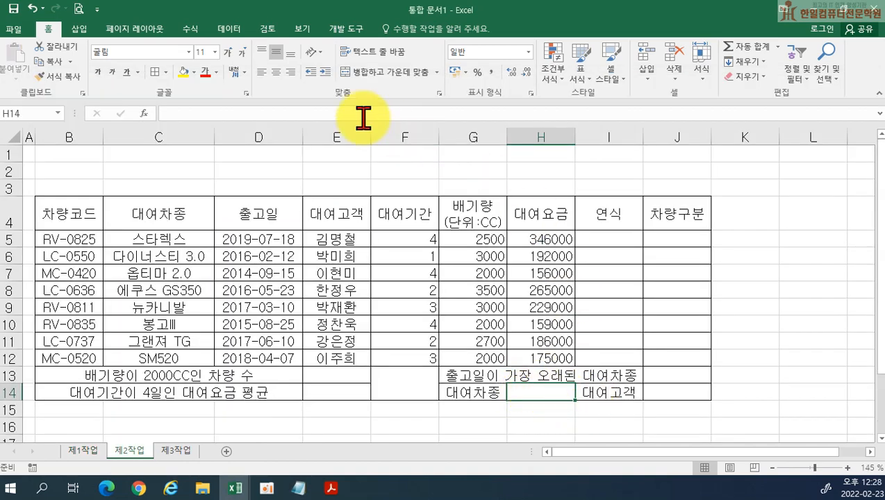
- On Excel worksheet 제2작업, give H14 a 목록 data validation with the 대여차종 cells =$C$5:$C$12 as its source
{"action": "left_click", "coordinate": [236, 29]}
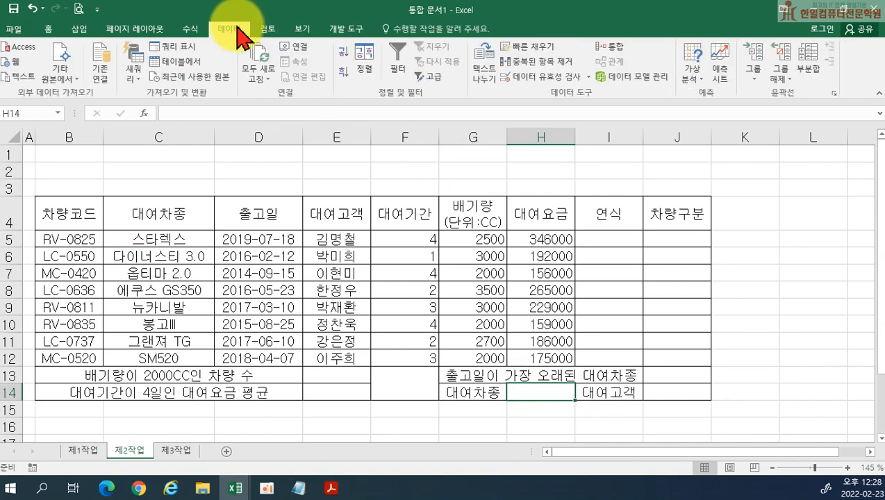
{"action": "left_click", "coordinate": [552, 78]}
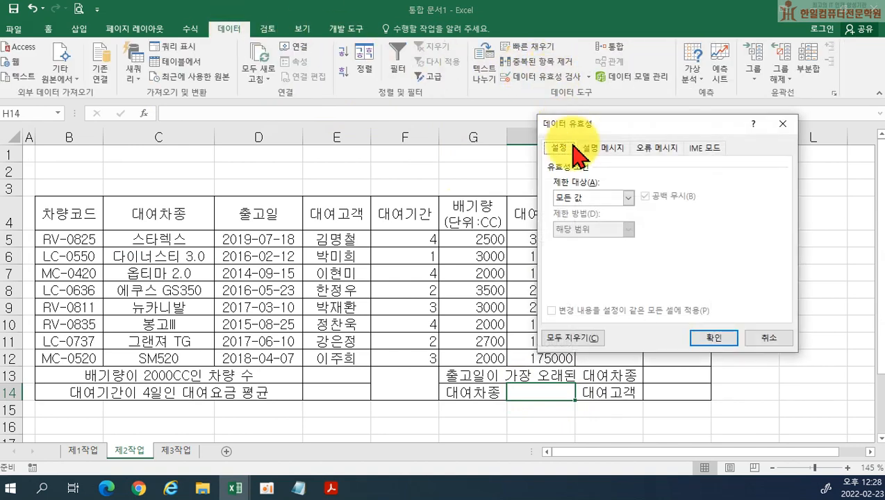
{"action": "left_click", "coordinate": [591, 198]}
{"action": "left_click", "coordinate": [582, 240]}
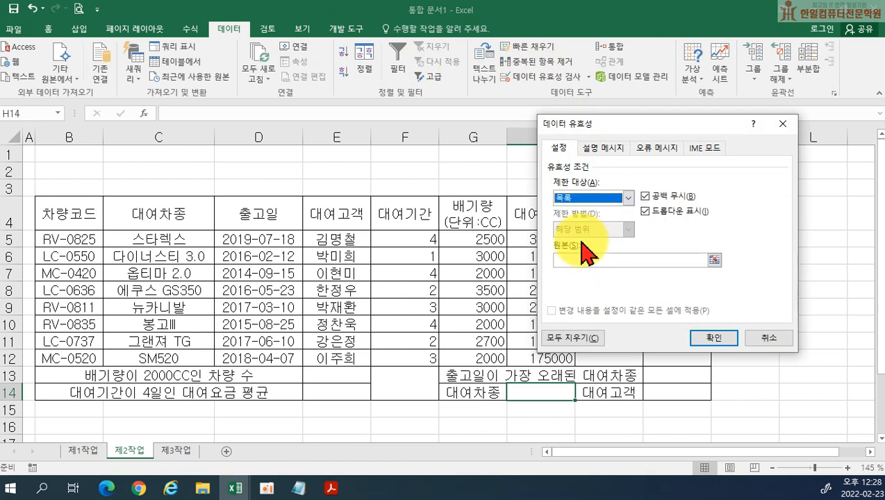
{"action": "left_click", "coordinate": [578, 259]}
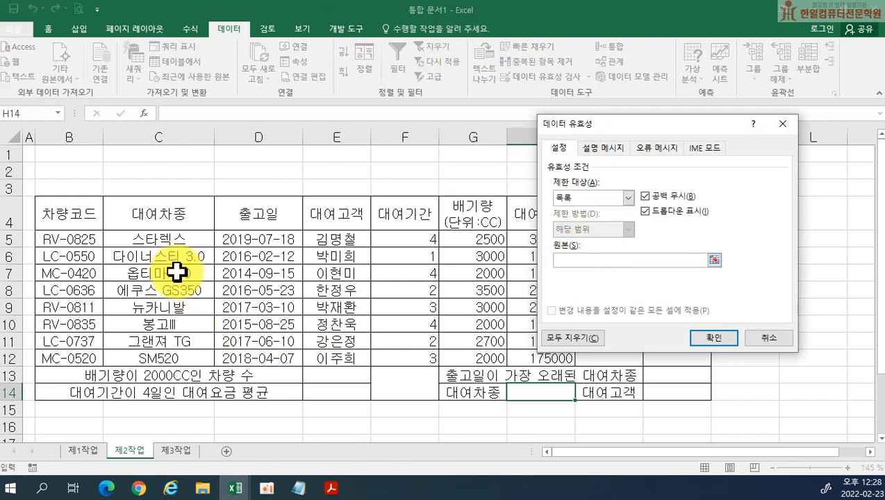
{"action": "left_click_drag", "start_coordinate": [173, 238], "coordinate": [168, 342]}
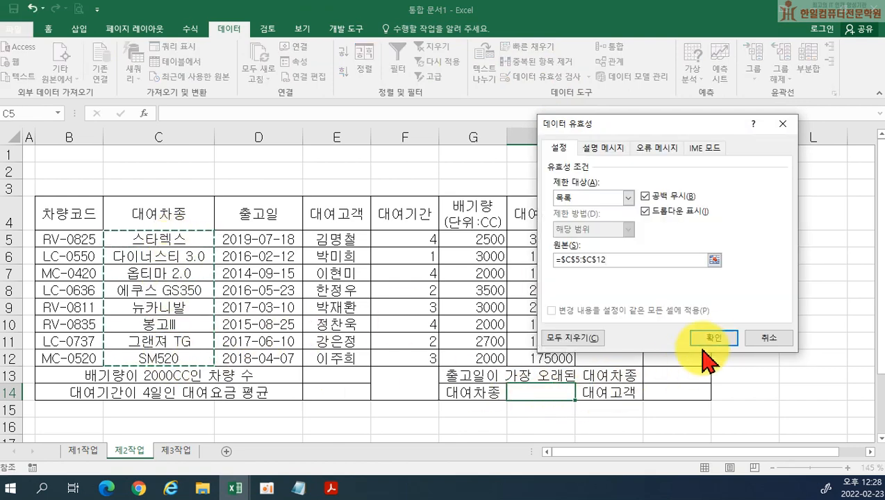
{"action": "left_click", "coordinate": [767, 337]}
- Choose 스타렉스 from the validation list in H14 and center it in the cell
{"action": "left_click", "coordinate": [579, 394]}
{"action": "left_click", "coordinate": [530, 298]}
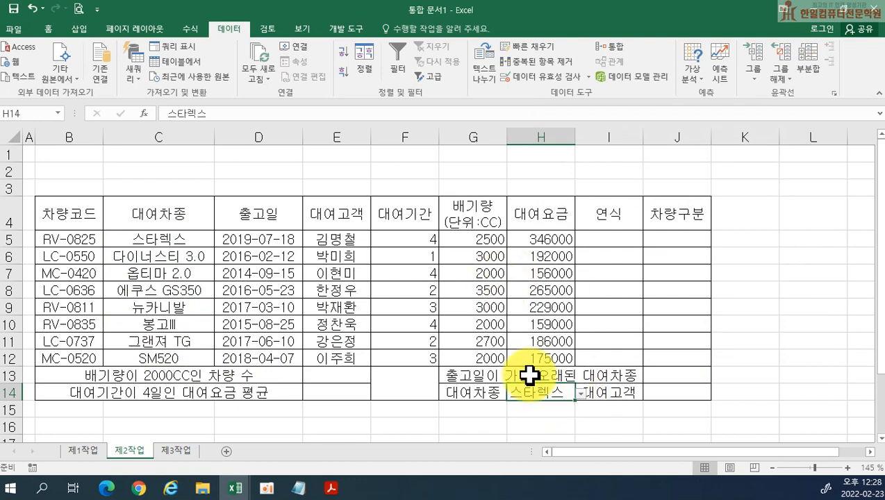
{"action": "left_click", "coordinate": [47, 28]}
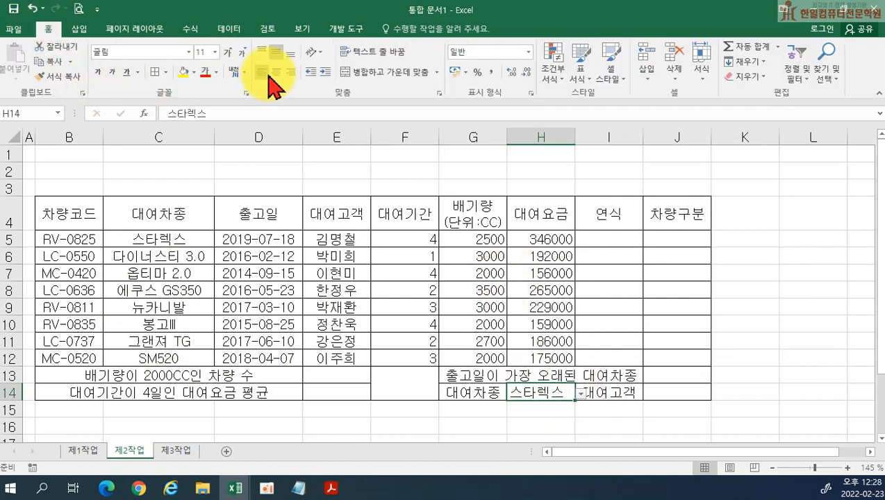
{"action": "left_click", "coordinate": [761, 305]}
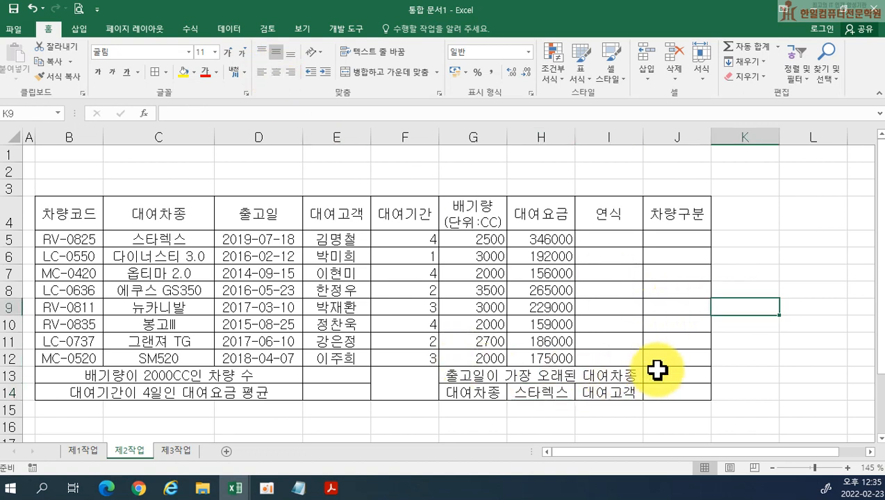
- Enter =MIN(D5:D12) in J13 for the earliest 출고일
{"action": "left_click", "coordinate": [672, 378]}
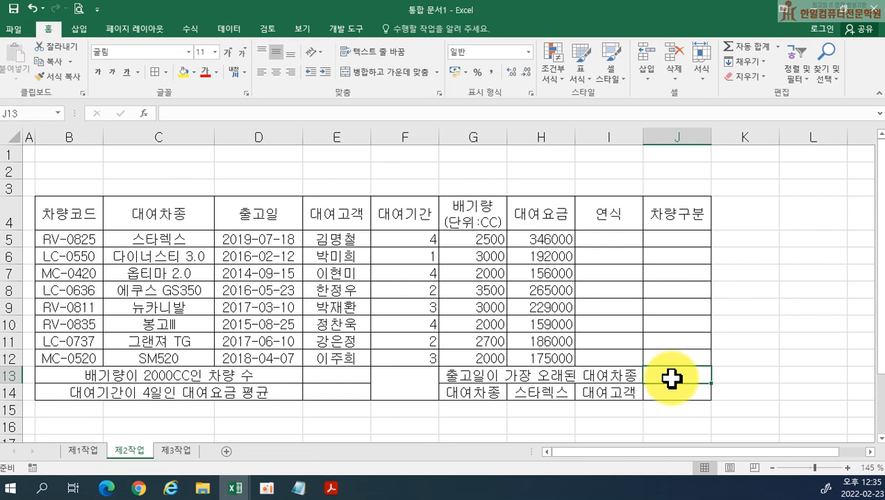
{"action": "type", "text": "="}
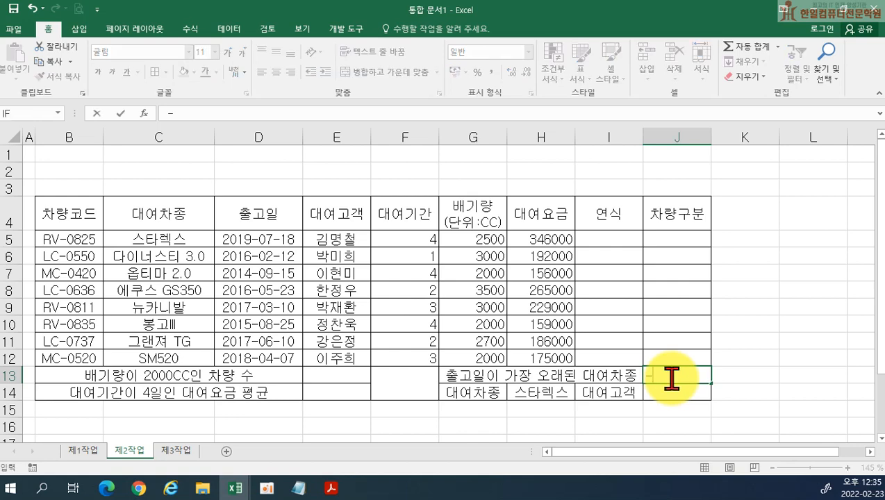
{"action": "key", "text": "BackSpace"}
{"action": "type", "text": "=MO"}
{"action": "key", "text": "BackSpace"}
{"action": "type", "text": "IN("}
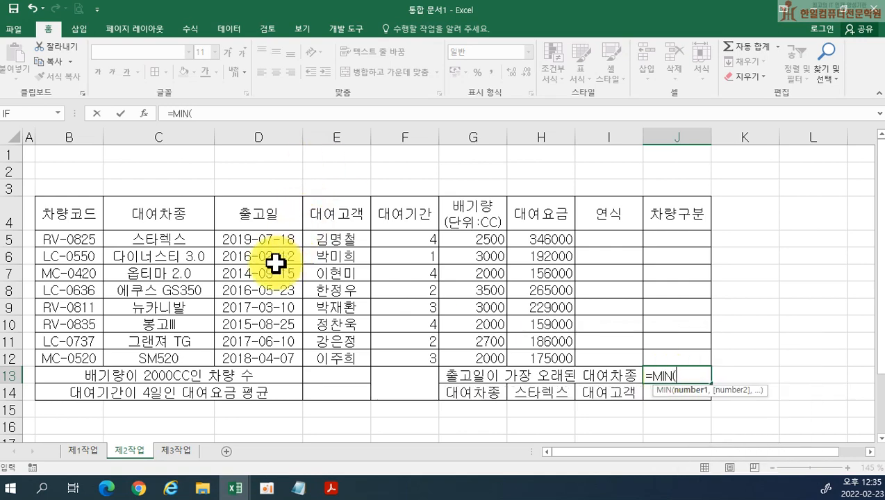
{"action": "left_click_drag", "start_coordinate": [259, 239], "coordinate": [250, 356]}
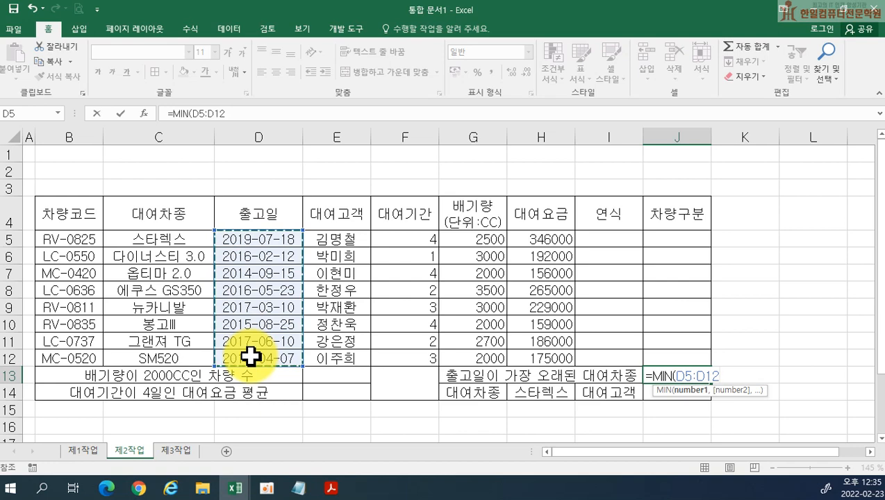
{"action": "type", "text": ")"}
{"action": "key", "text": "Return"}
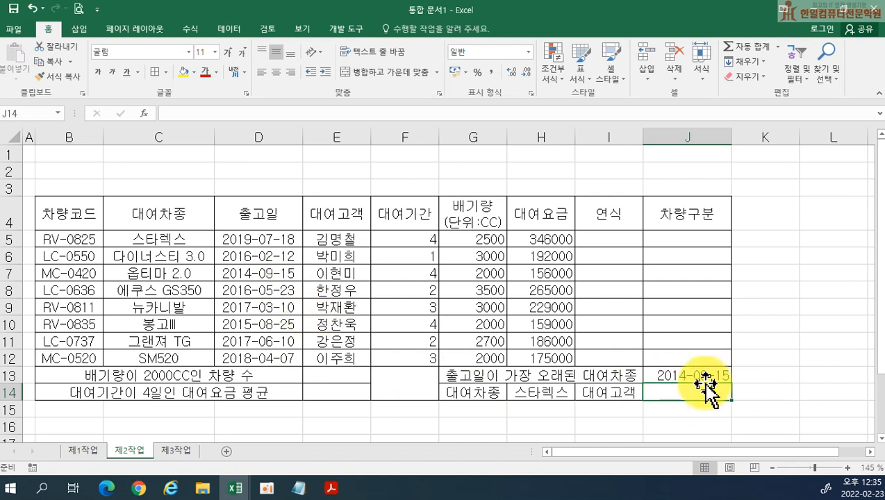
- Wrap the MIN formula in J13 in an exact-match MATCH over the 출고일 range: =MATCH(MIN(D5:D12),D5:D12,0)
{"action": "double_click", "coordinate": [683, 376]}
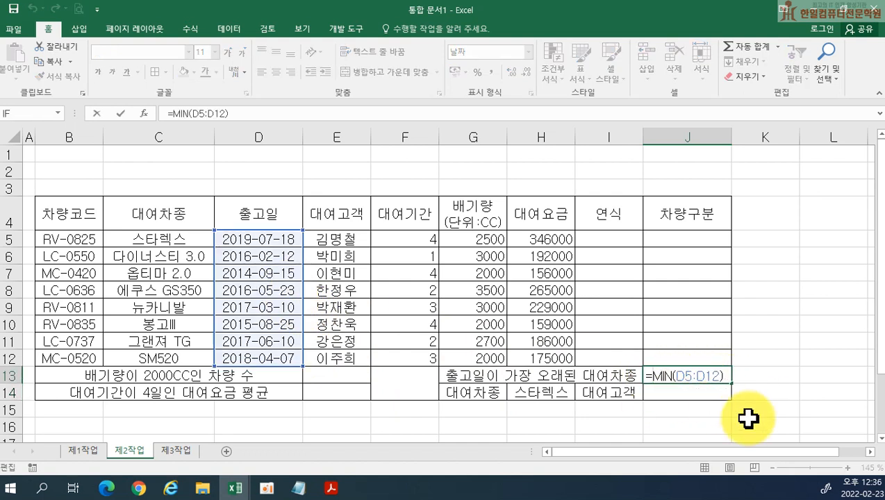
{"action": "type", "text": "MA"}
{"action": "key", "text": "Tab"}
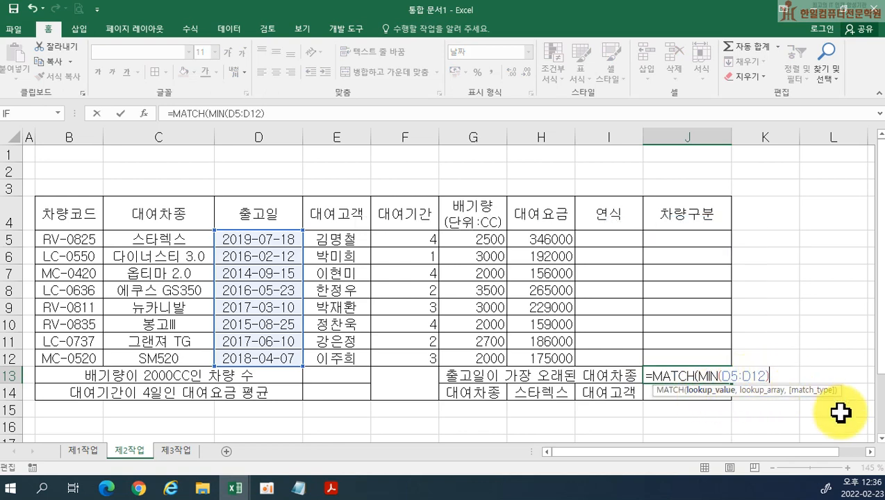
{"action": "type", "text": ","}
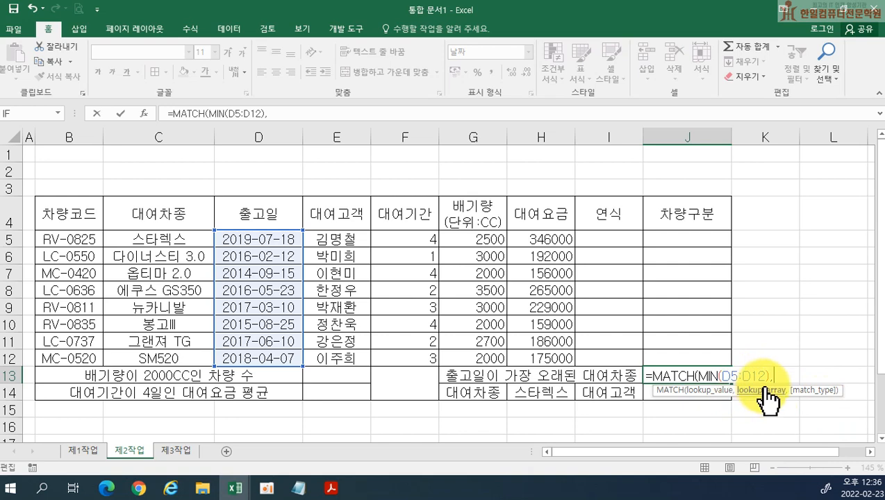
{"action": "left_click_drag", "start_coordinate": [259, 239], "coordinate": [263, 362]}
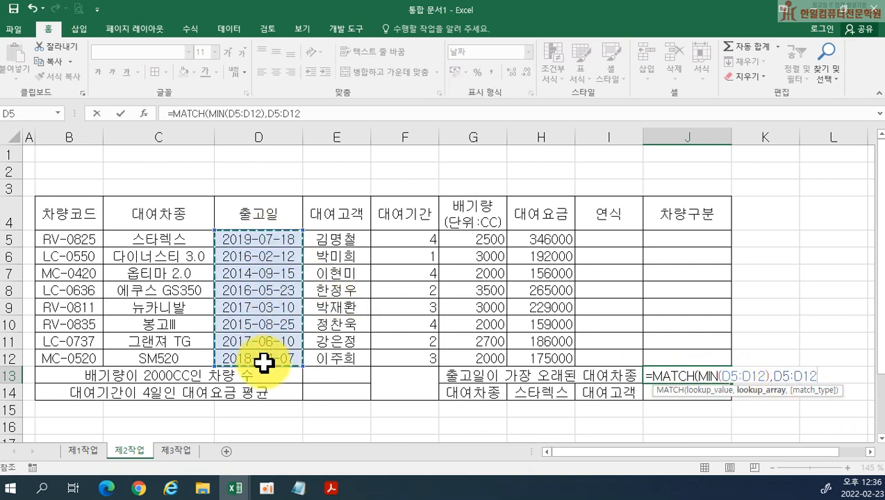
{"action": "type", "text": ","}
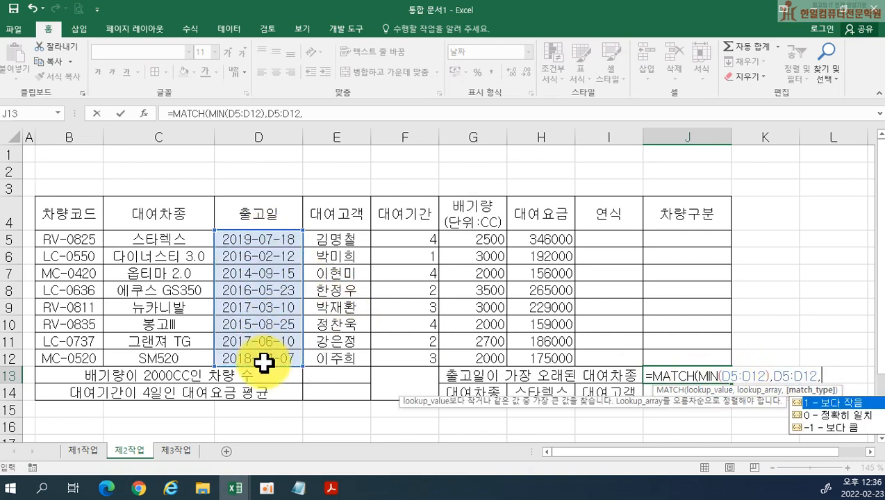
{"action": "double_click", "coordinate": [830, 417]}
{"action": "key", "text": "ctrl+Return"}
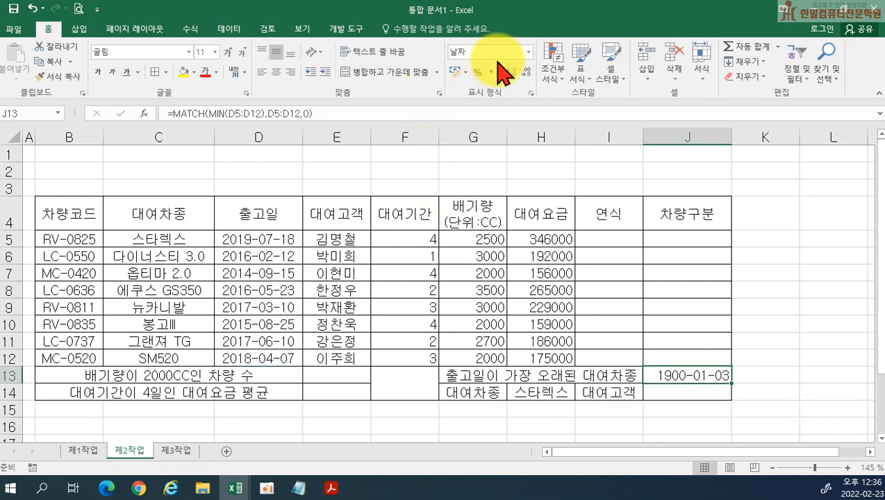
- Set J13 to the 일반 number format and wrap its MATCH in an INDEX over the 대여차종 range: =INDEX(C5:C12,MATCH(MIN(D5:D12),D5:D12,0))
{"action": "left_click", "coordinate": [528, 52]}
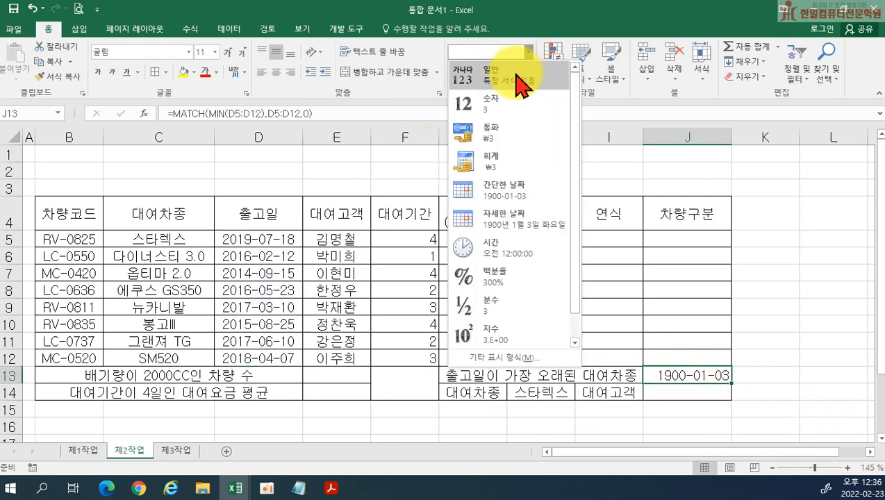
{"action": "left_click", "coordinate": [520, 79]}
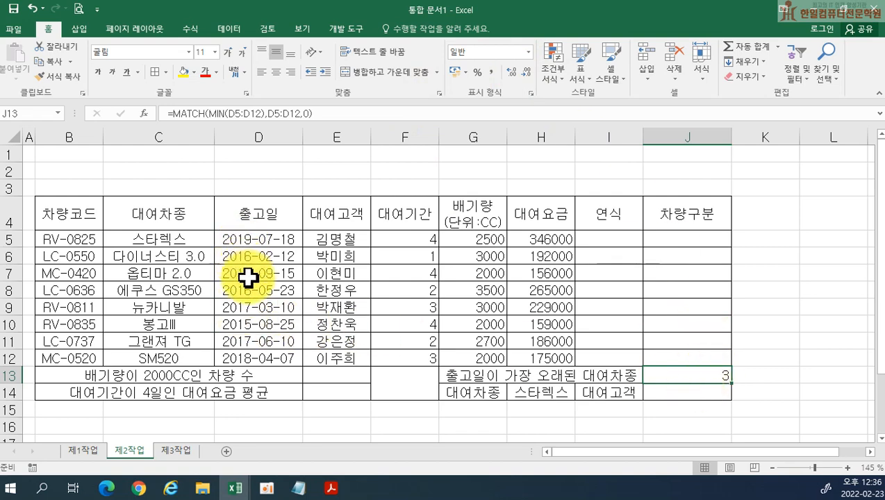
{"action": "double_click", "coordinate": [684, 378]}
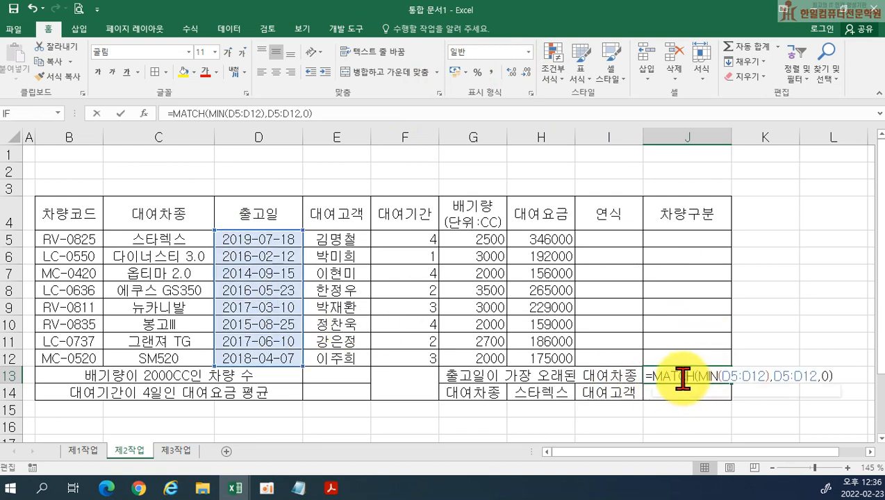
{"action": "type", "text": "IND"}
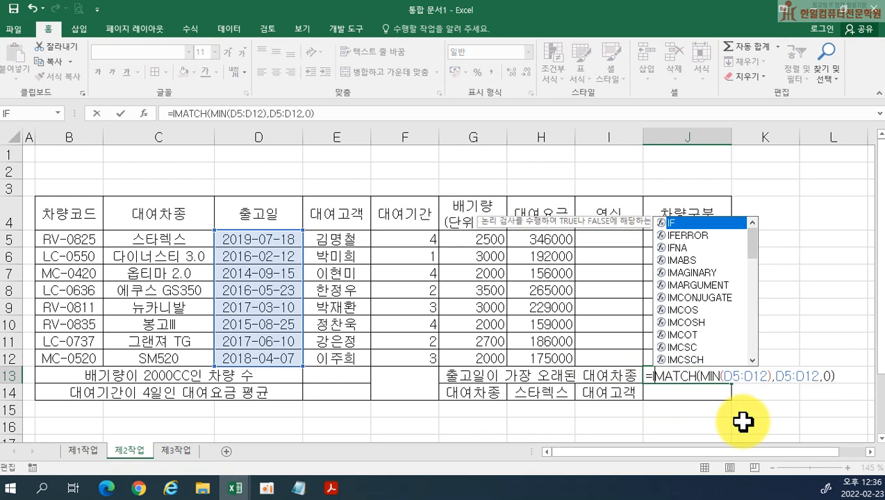
{"action": "key", "text": "Tab"}
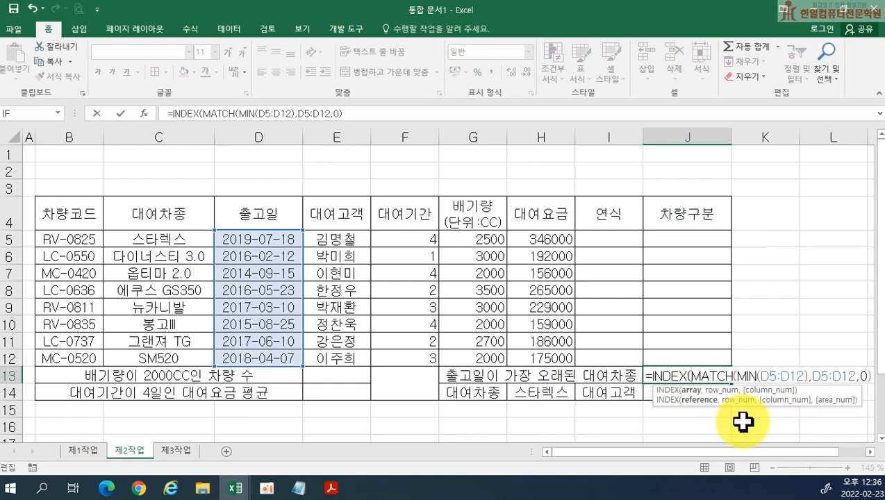
{"action": "left_click_drag", "start_coordinate": [153, 241], "coordinate": [154, 360]}
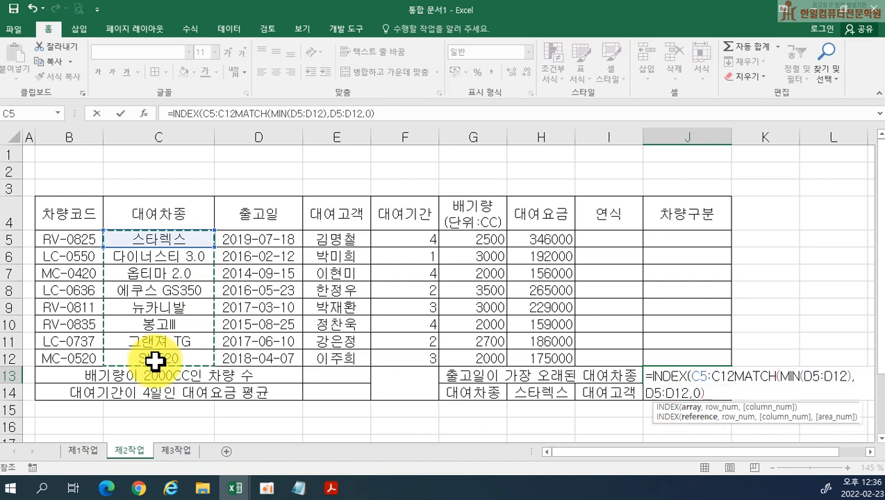
{"action": "type", "text": ","}
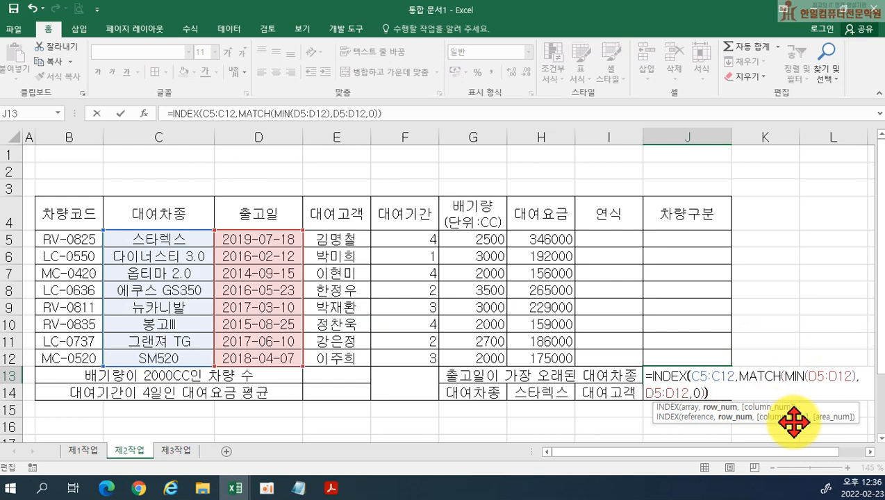
{"action": "key", "text": "Return"}
- Center the content of J13 and copy the cell's complete INDEX/MATCH formula text
{"action": "left_click", "coordinate": [699, 376]}
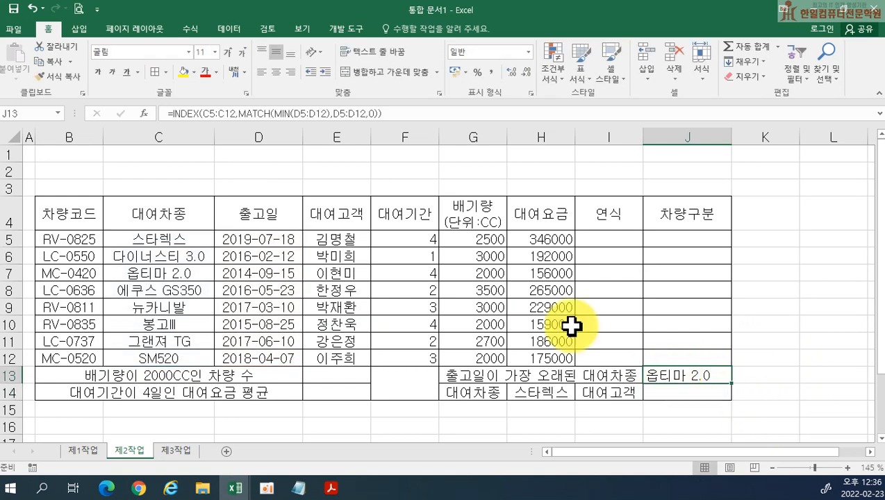
{"action": "double_click", "coordinate": [666, 374]}
{"action": "left_click_drag", "start_coordinate": [545, 375], "coordinate": [846, 381]}
{"action": "key", "text": "ctrl+c"}
{"action": "key", "text": "Return"}
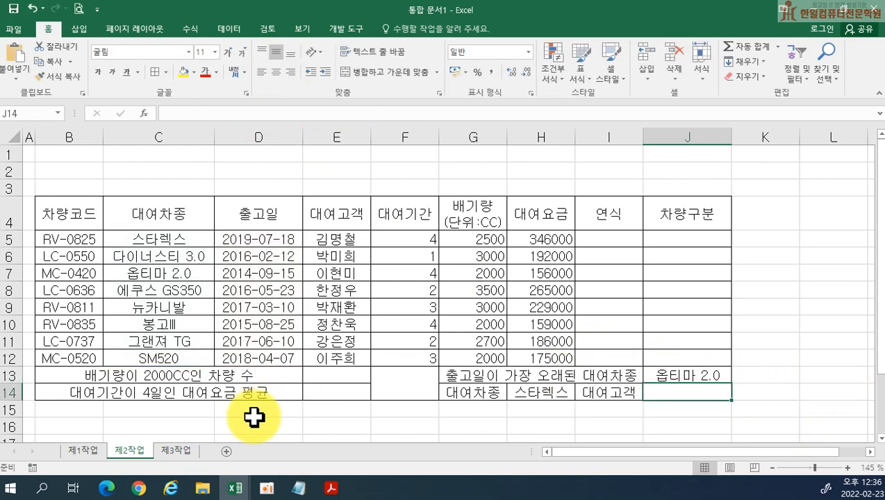
- Switch to Notepad and, a few blank lines below the last formula, record the copied INDEX/MATCH formula labelled (1)
{"action": "left_click", "coordinate": [299, 489]}
{"action": "key", "text": "Return"}
{"action": "key", "text": "Return"}
{"action": "key", "text": "Return"}
{"action": "key", "text": "Return"}
{"action": "key", "text": "Return"}
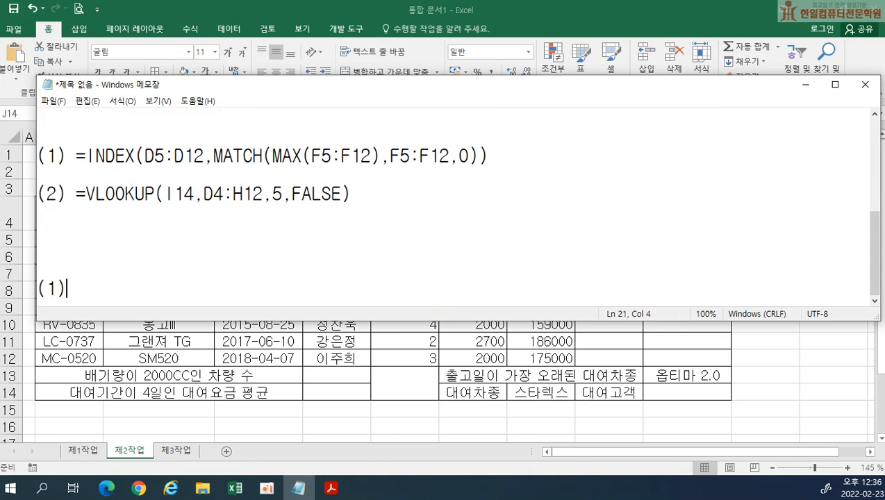
{"action": "type", "text": "(1)"}
{"action": "key", "text": "ctrl+v"}
{"action": "key", "text": "Return"}
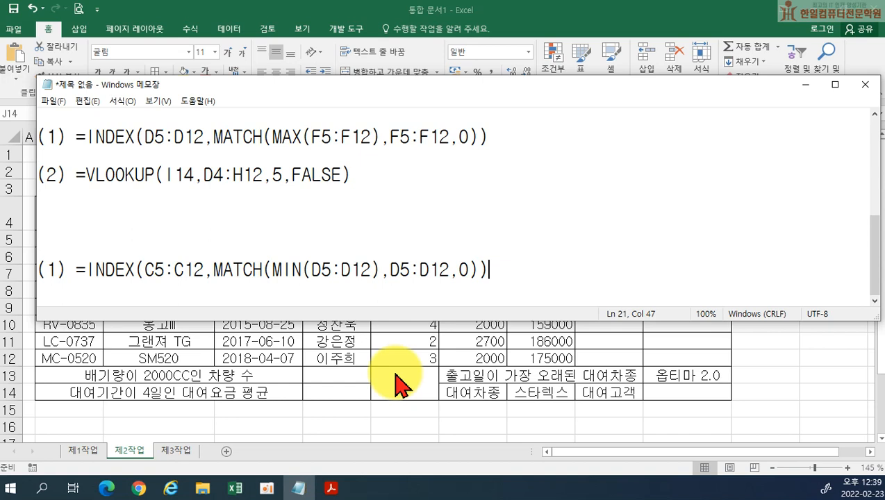
- Back in Excel, enter an exact-match lookup in J14 that returns the 대여고객 for the 대여차종 in H14: =VLOOKUP(H14,C4:H12,3,FALSE)
{"action": "left_click", "coordinate": [656, 395]}
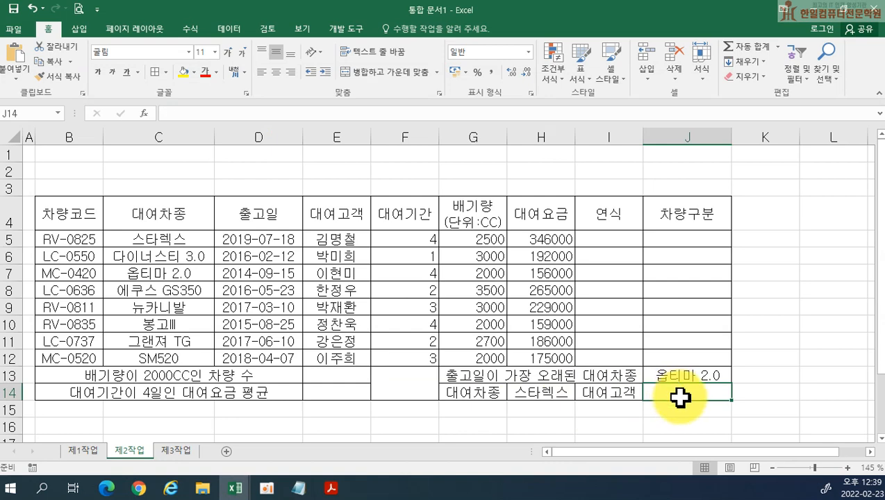
{"action": "type", "text": "=vl"}
{"action": "key", "text": "Tab"}
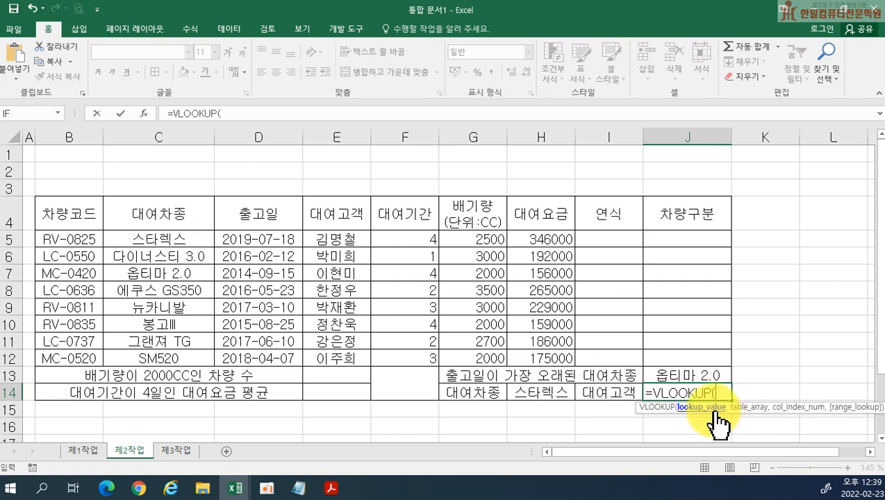
{"action": "left_click", "coordinate": [556, 394]}
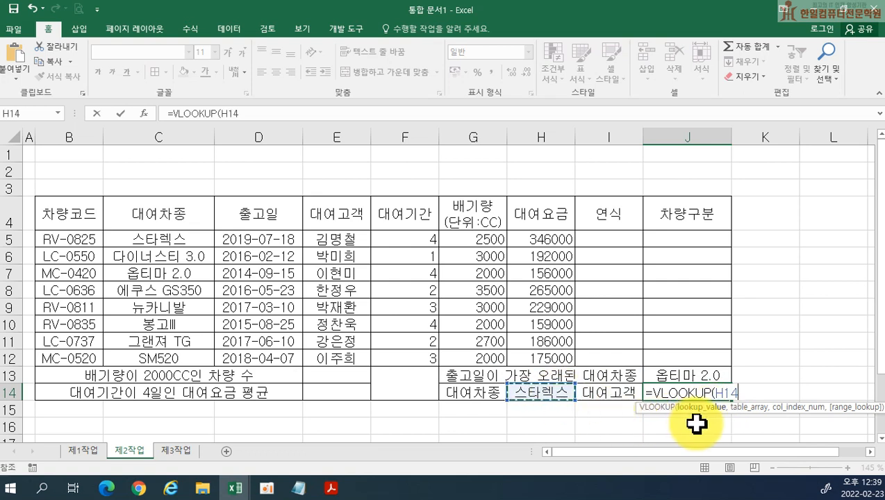
{"action": "type", "text": ","}
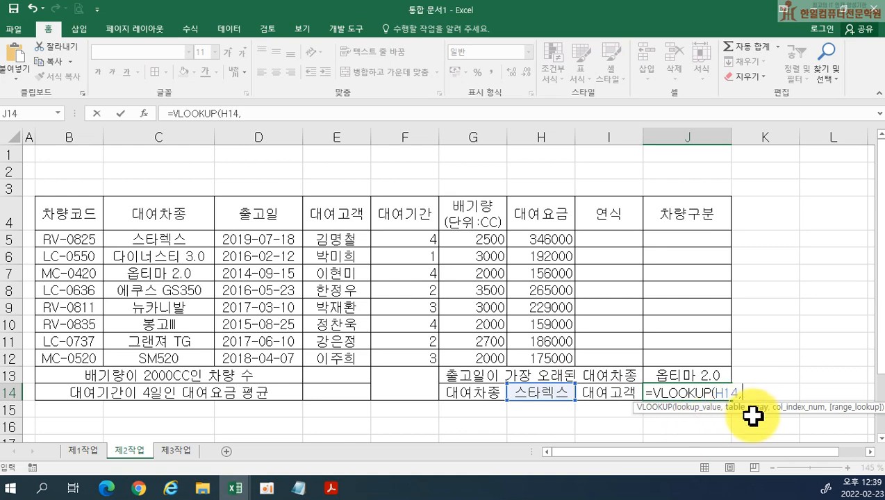
{"action": "left_click_drag", "start_coordinate": [128, 223], "coordinate": [544, 358]}
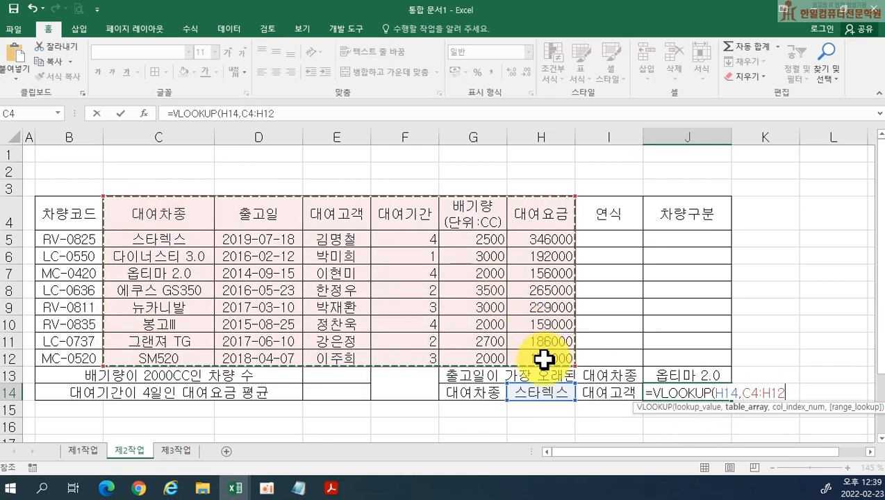
{"action": "type", "text": ","}
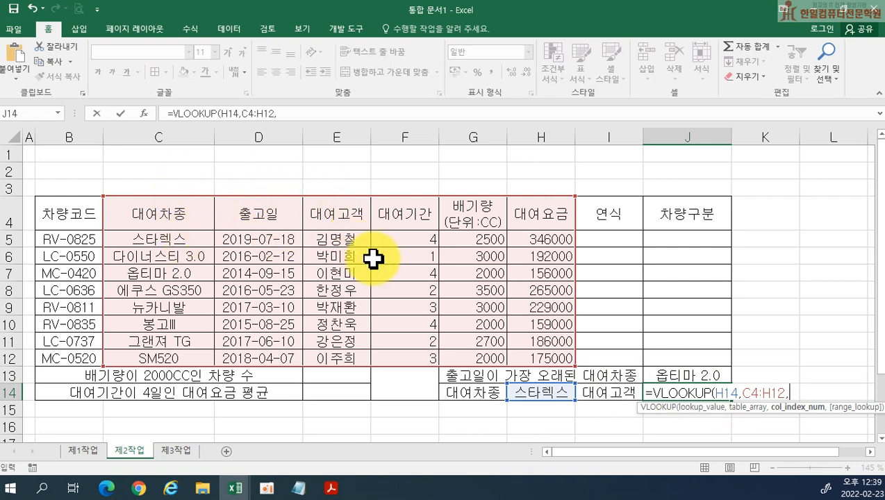
{"action": "type", "text": "3,"}
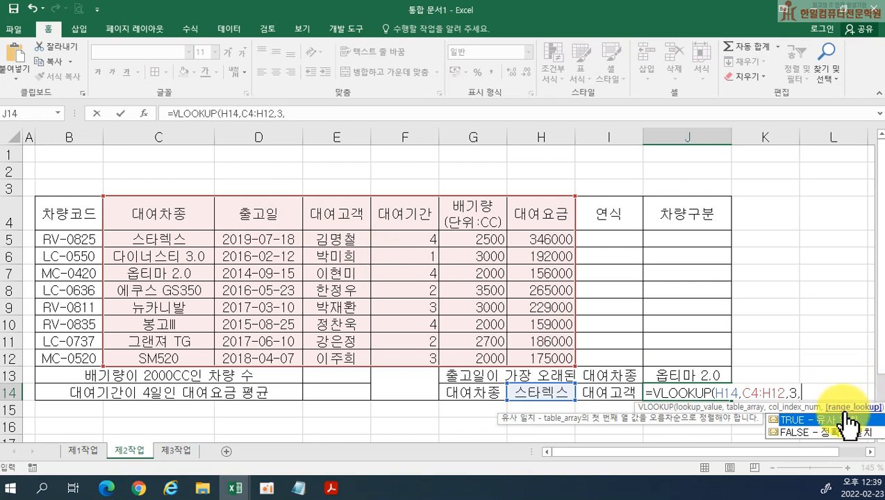
{"action": "double_click", "coordinate": [804, 432]}
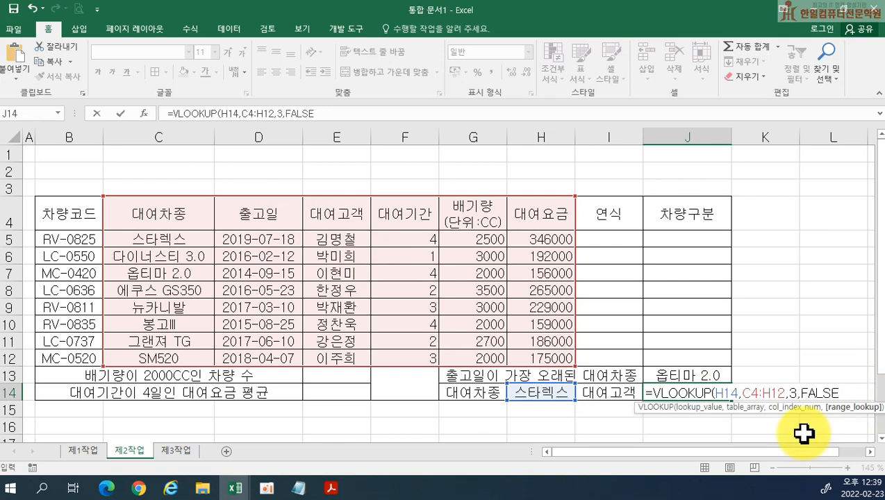
{"action": "key", "text": "Return"}
- Center the content of J14 and copy the cell's complete VLOOKUP formula text
{"action": "left_click", "coordinate": [680, 391]}
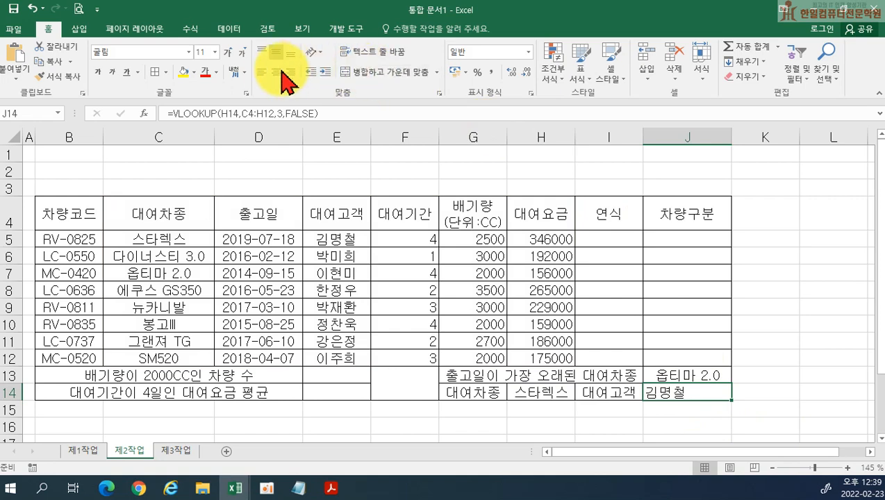
{"action": "double_click", "coordinate": [670, 393]}
{"action": "left_click_drag", "start_coordinate": [587, 395], "coordinate": [877, 408]}
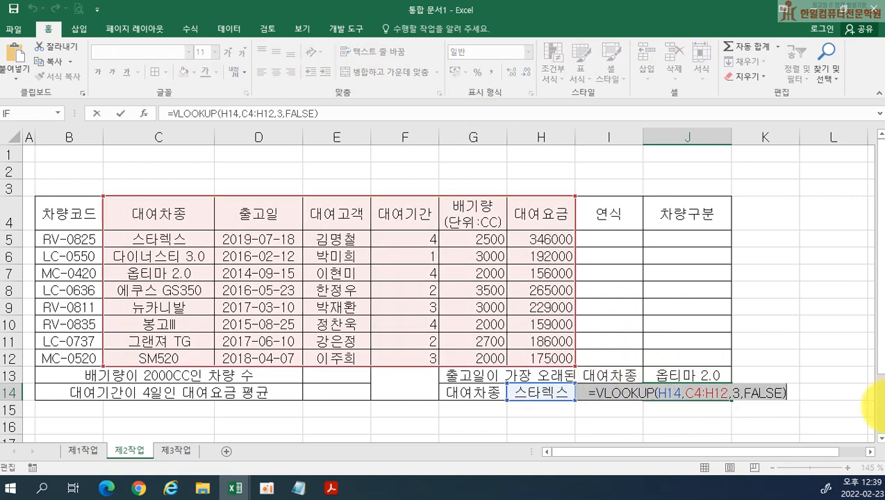
{"action": "key", "text": "Return"}
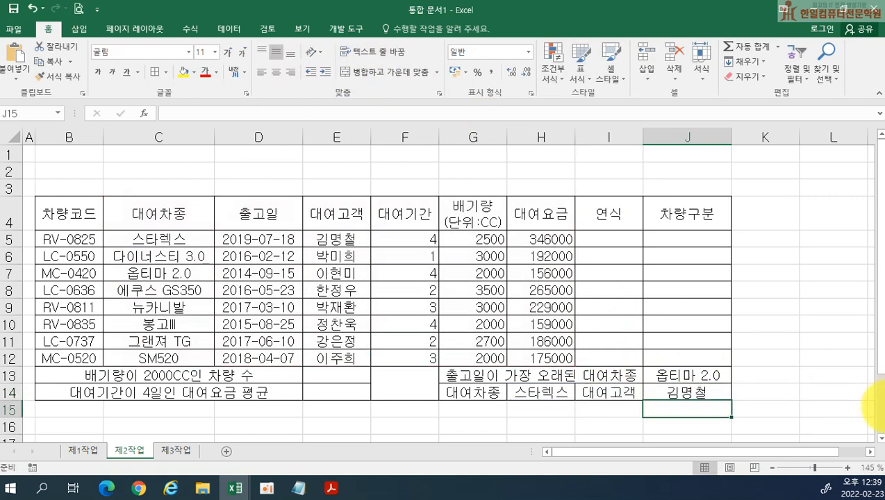
- Switch to Notepad and record the copied VLOOKUP formula labelled (2), leaving one blank line below formula (1)
{"action": "left_click", "coordinate": [298, 489]}
{"action": "key", "text": "Return"}
{"action": "key", "text": "Return"}
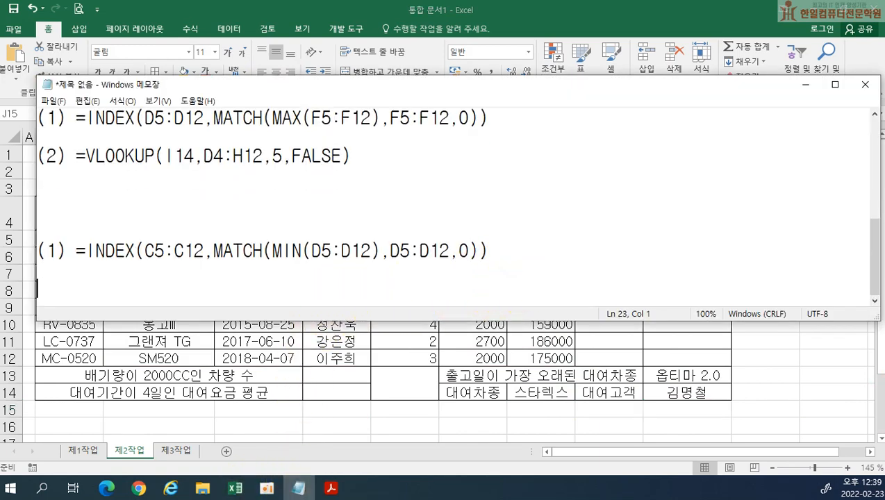
{"action": "type", "text": "(2)"}
{"action": "key", "text": "ctrl+v"}
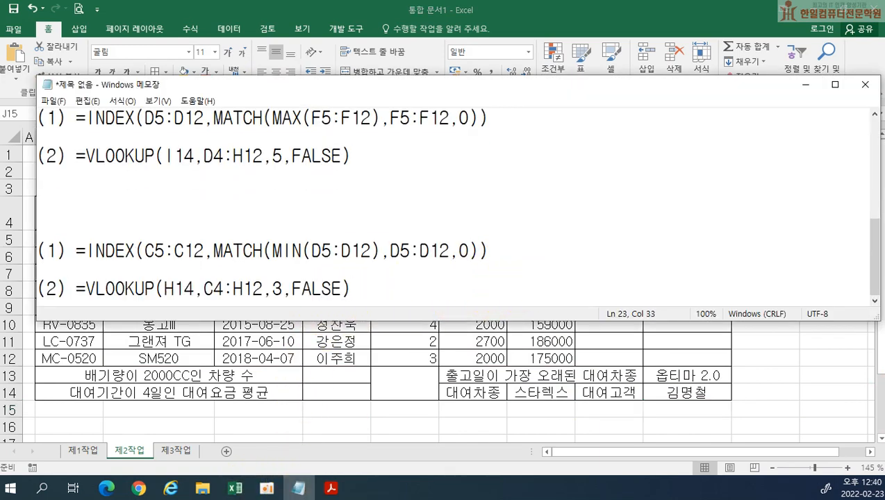
{"action": "key", "text": "ctrl+a"}
{"action": "left_click", "coordinate": [518, 270]}
{"action": "key", "text": "ctrl+2"}
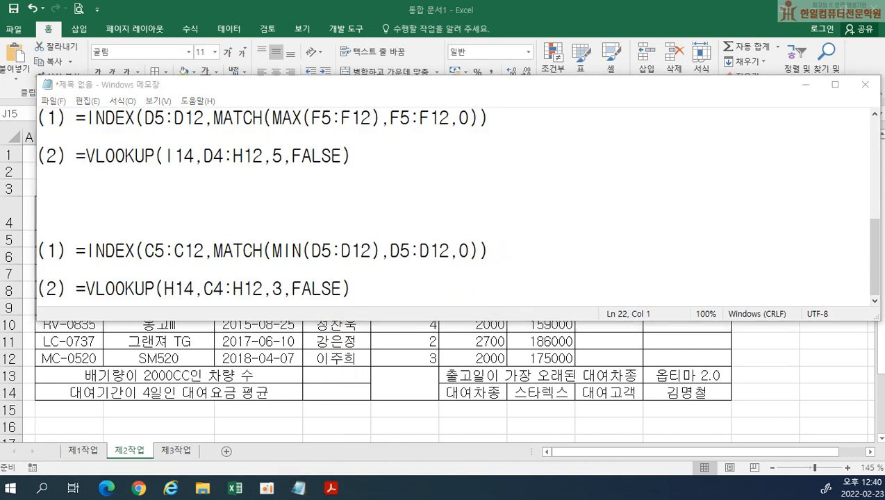